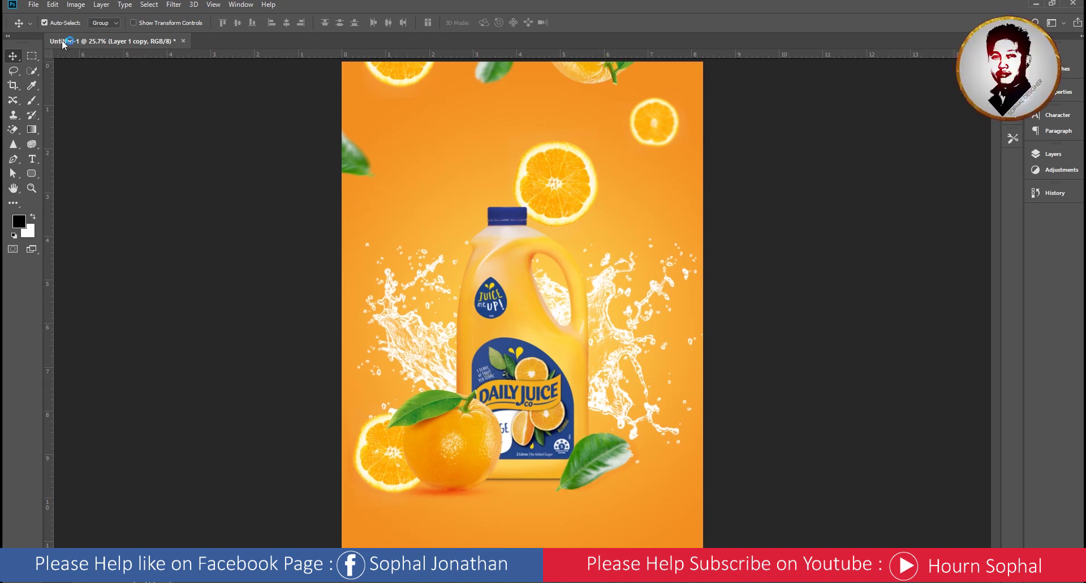
Open the File menu while the finished Daily Juice poster is displayed.
click(39, 5)
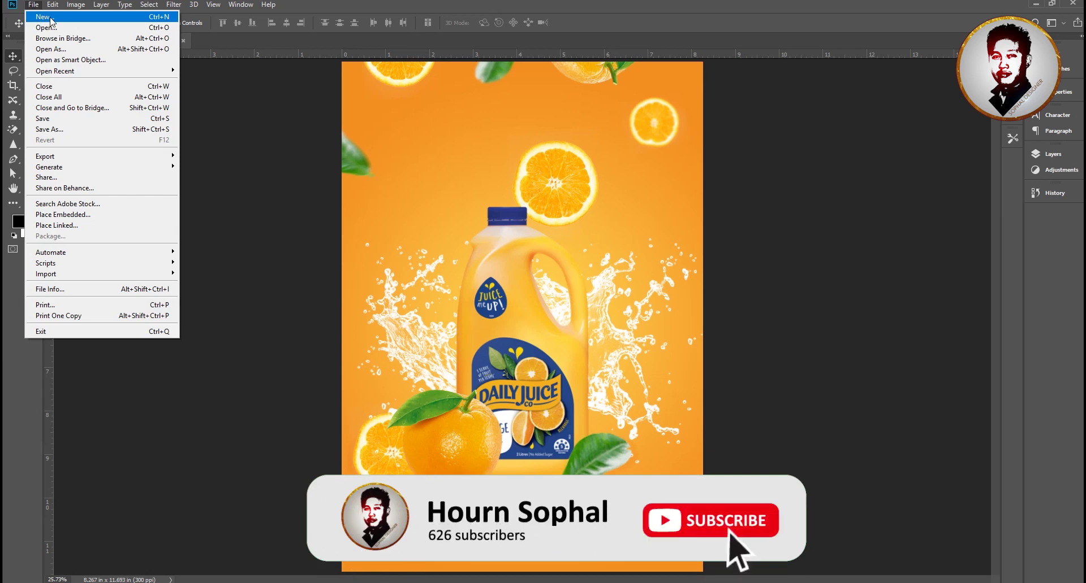
Set up a new Print A4 document named Poster at 150 ppi resolution.
click(162, 21)
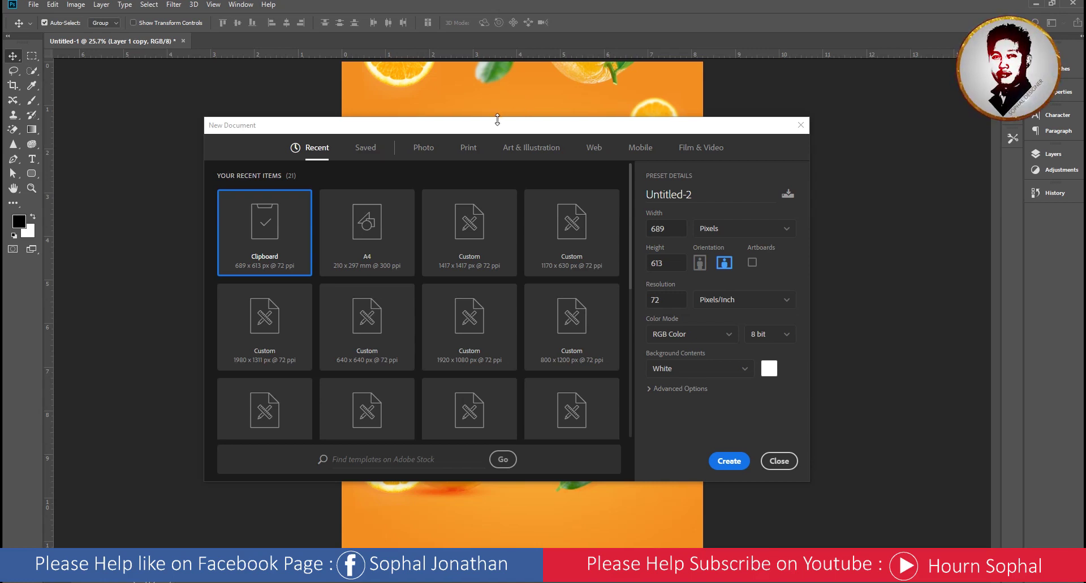
click(472, 148)
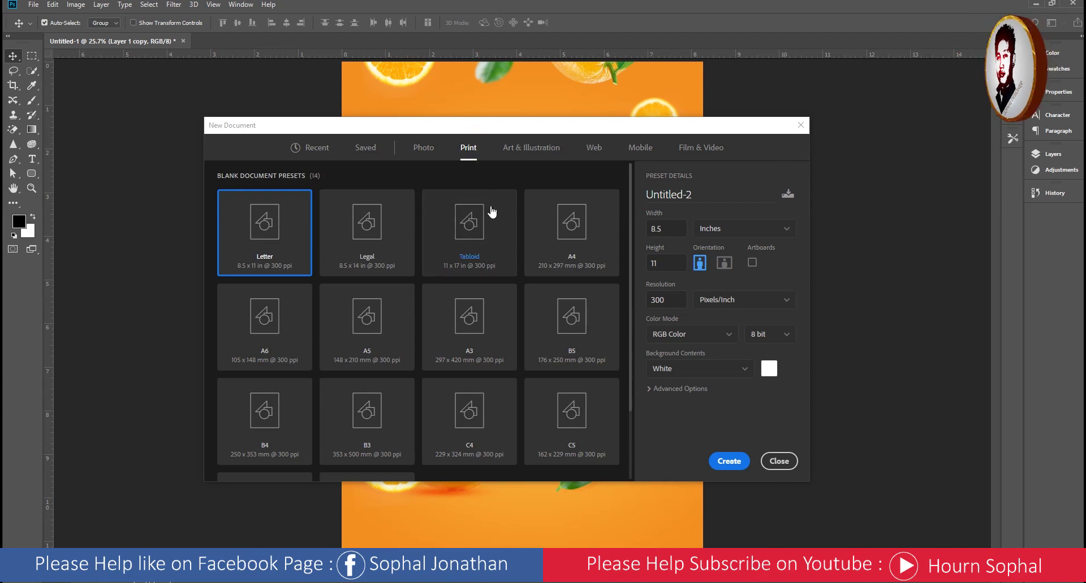
click(572, 232)
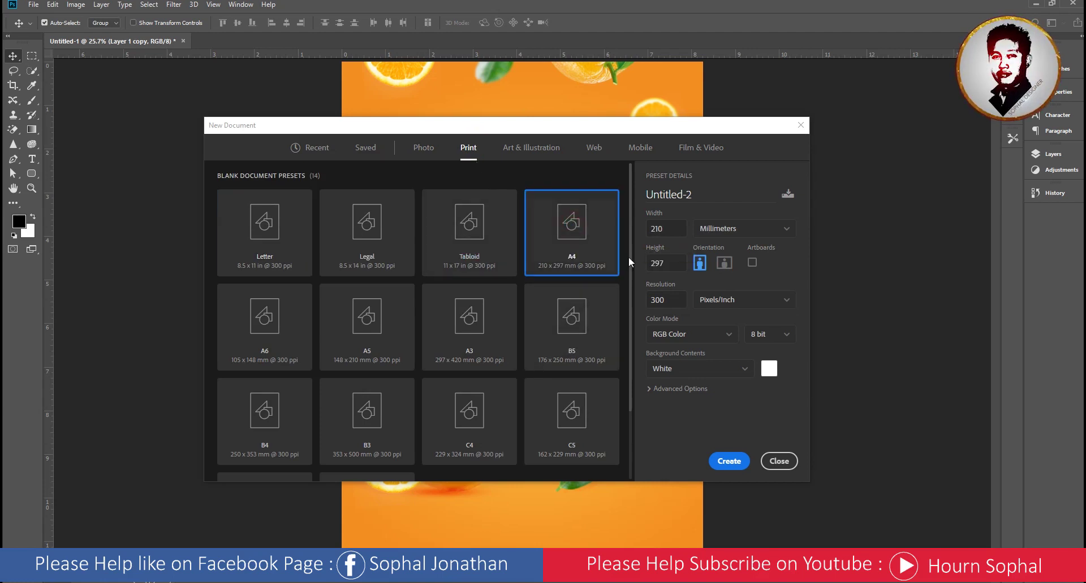
click(709, 200)
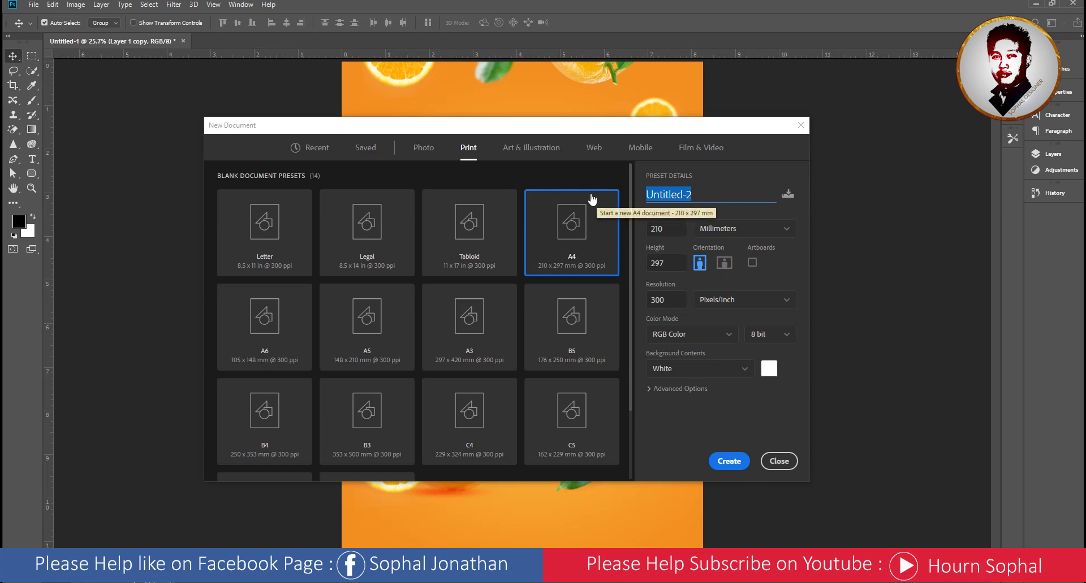
text(ភោសតេរ)
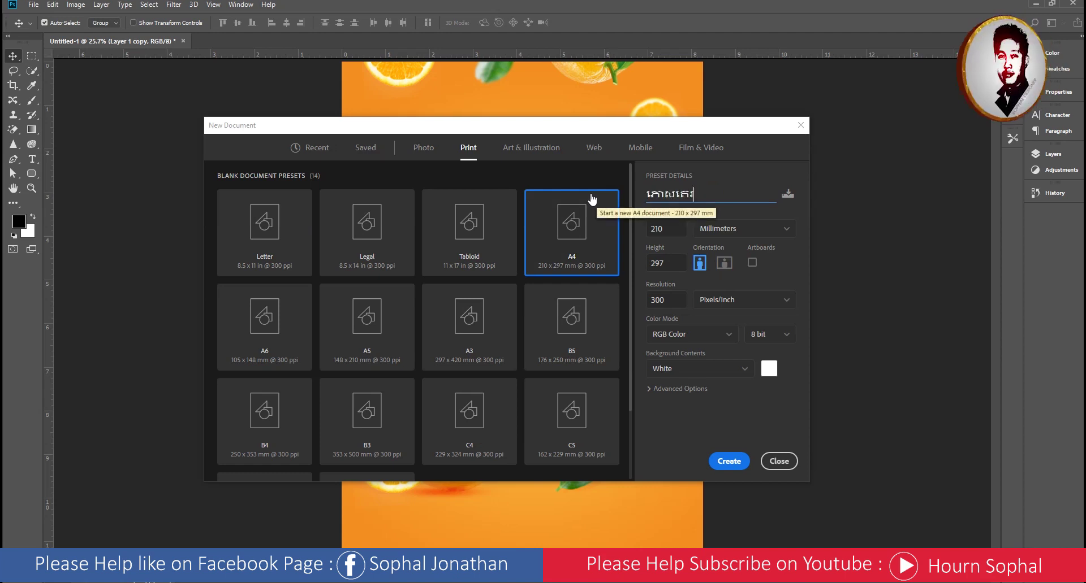
key(ctrl+a)
text(Po)
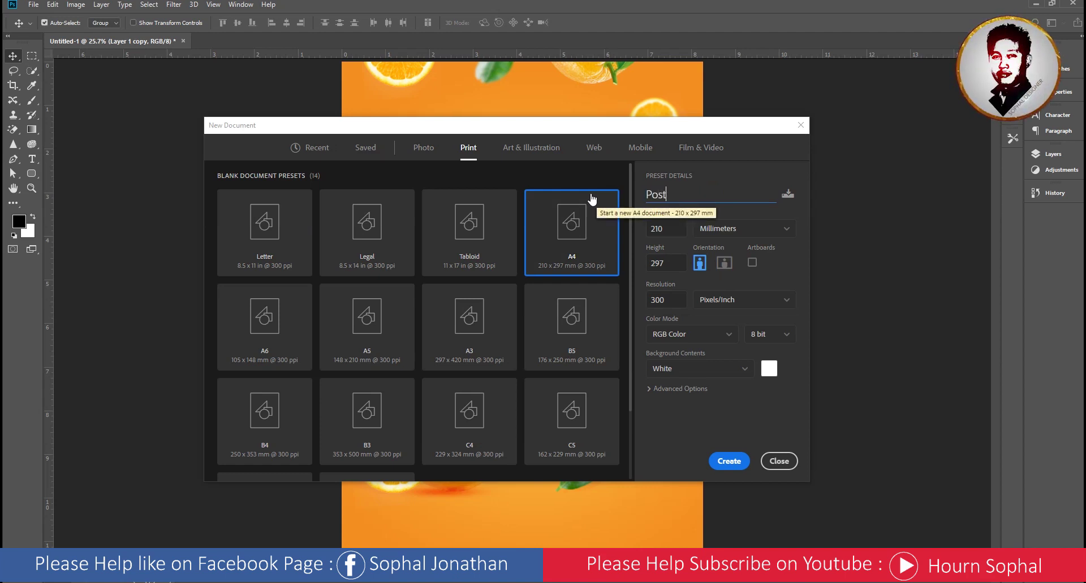
click(671, 229)
key(Tab)
key(Tab)
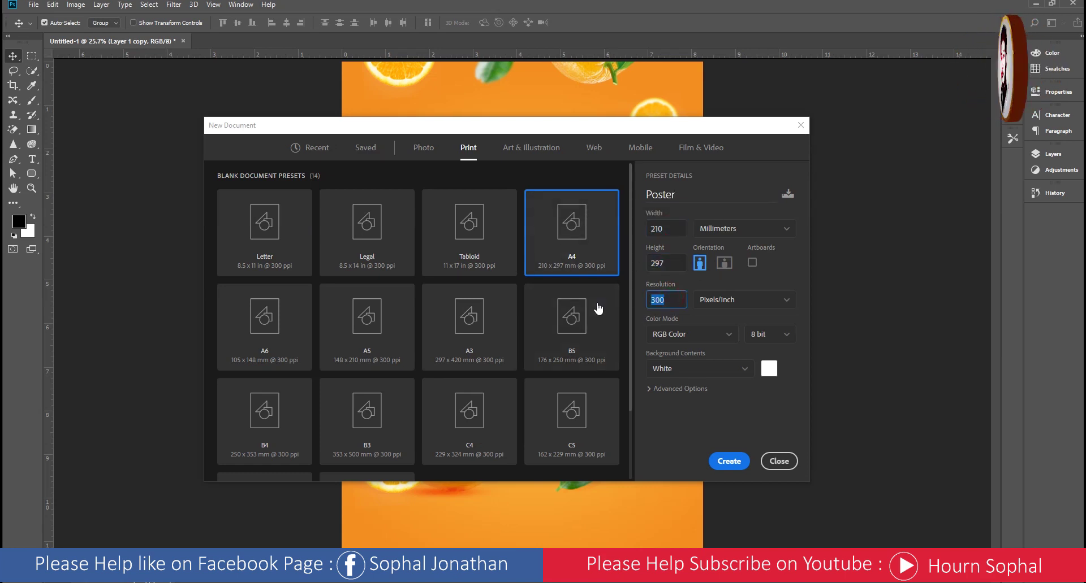
text(150)
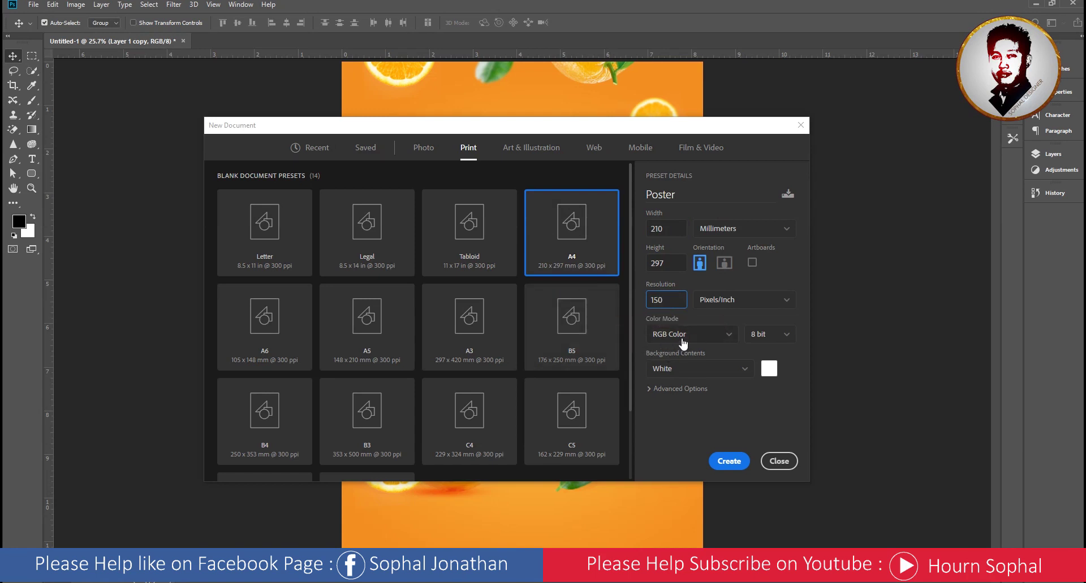
Create the document in RGB Color and drag the product-orange-small bottle image onto it.
click(683, 339)
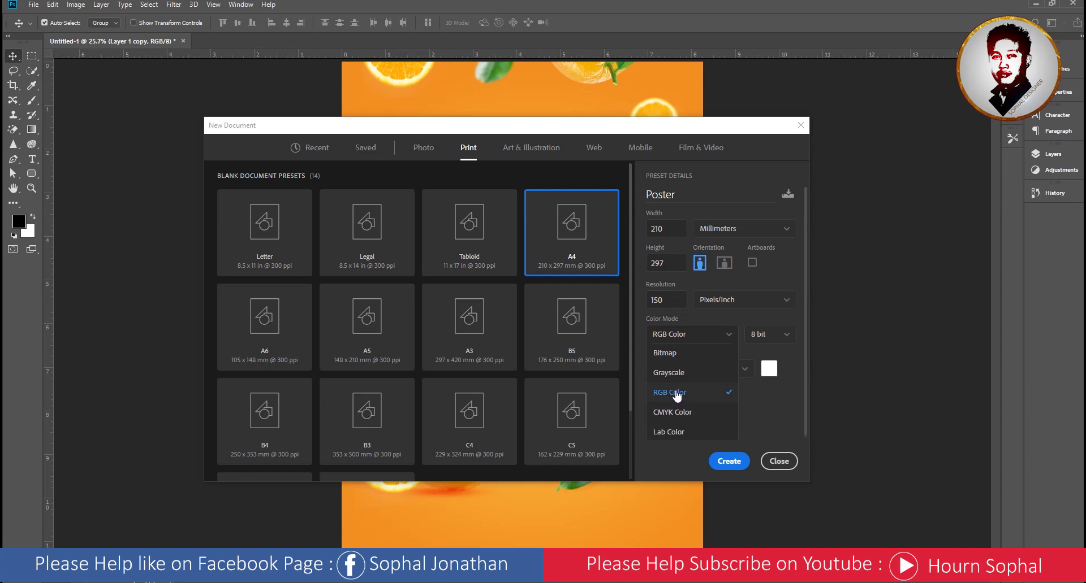
click(677, 396)
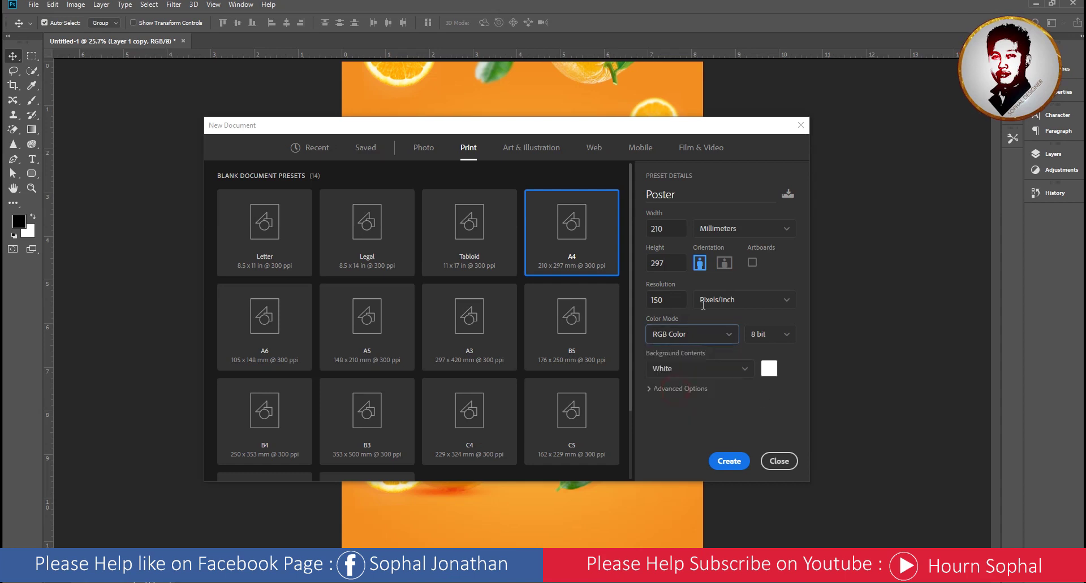
click(729, 461)
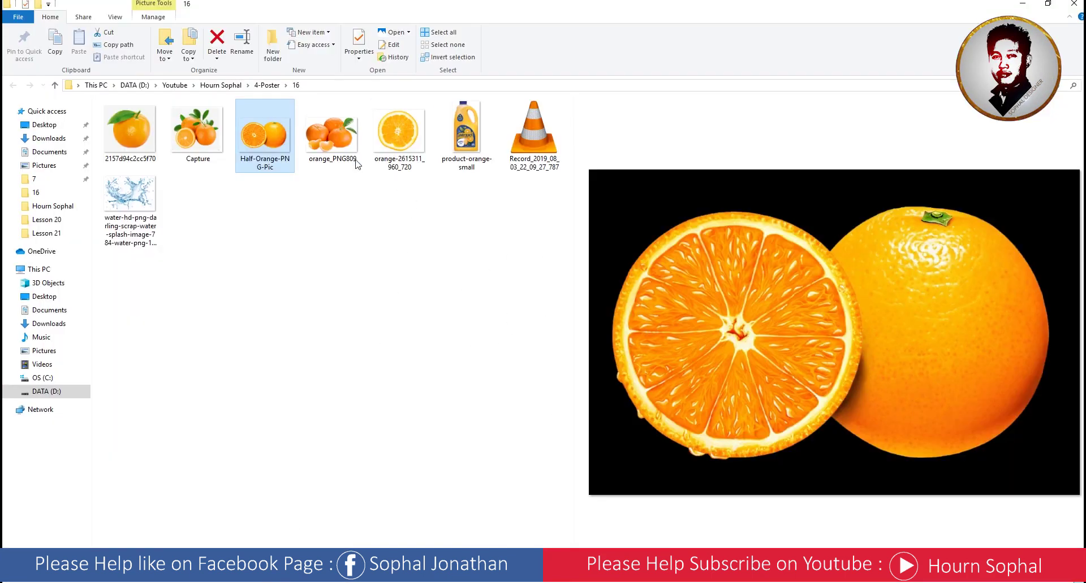
click(465, 133)
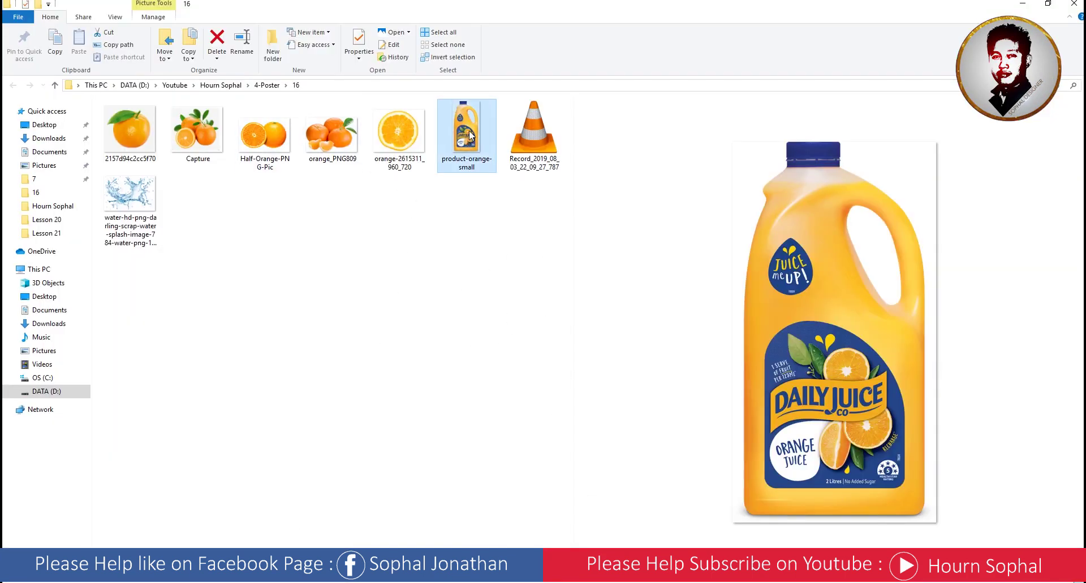
mouse_move(465, 136)
mouse_down()
mouse_move(495, 468)
mouse_move(481, 393)
mouse_up()
Scale the bottle down to about 68%, commit, and centre it on the page.
scroll(497, 374, down, 2)
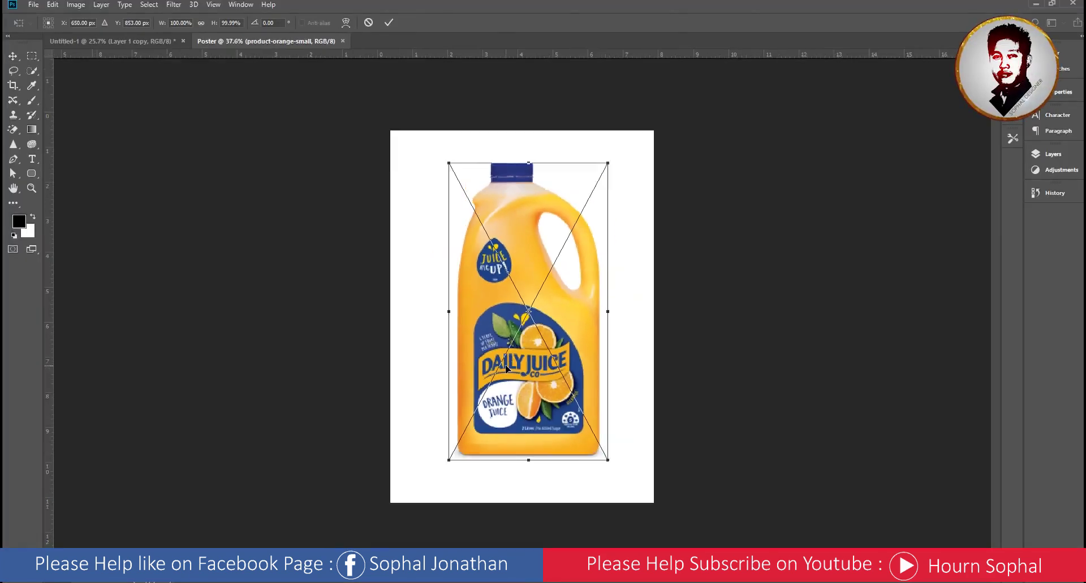
scroll(505, 371, down, 1)
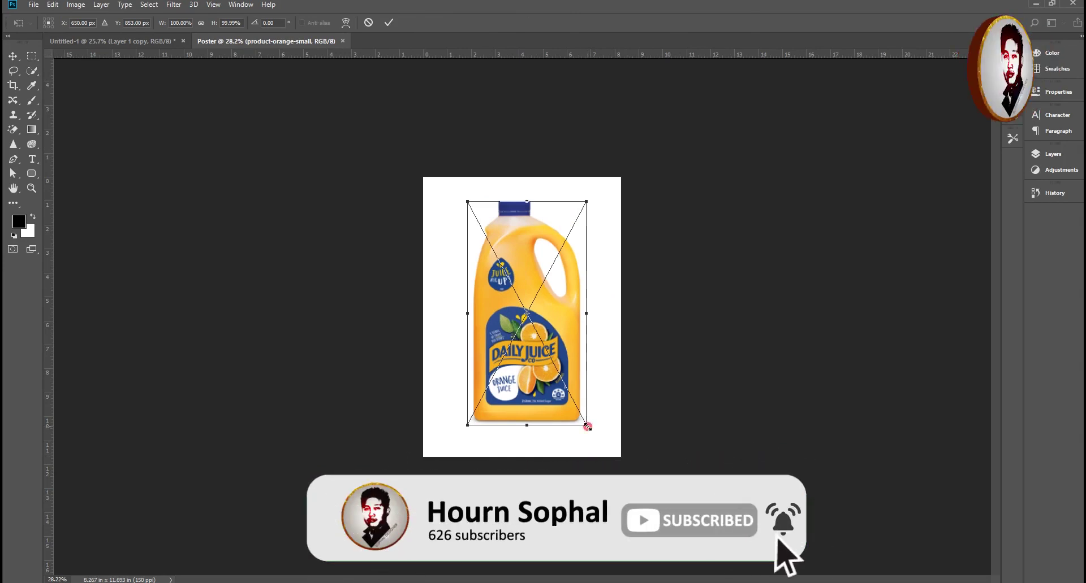
mouse_move(586, 428)
mouse_down()
mouse_move(571, 388)
mouse_move(535, 383)
mouse_up()
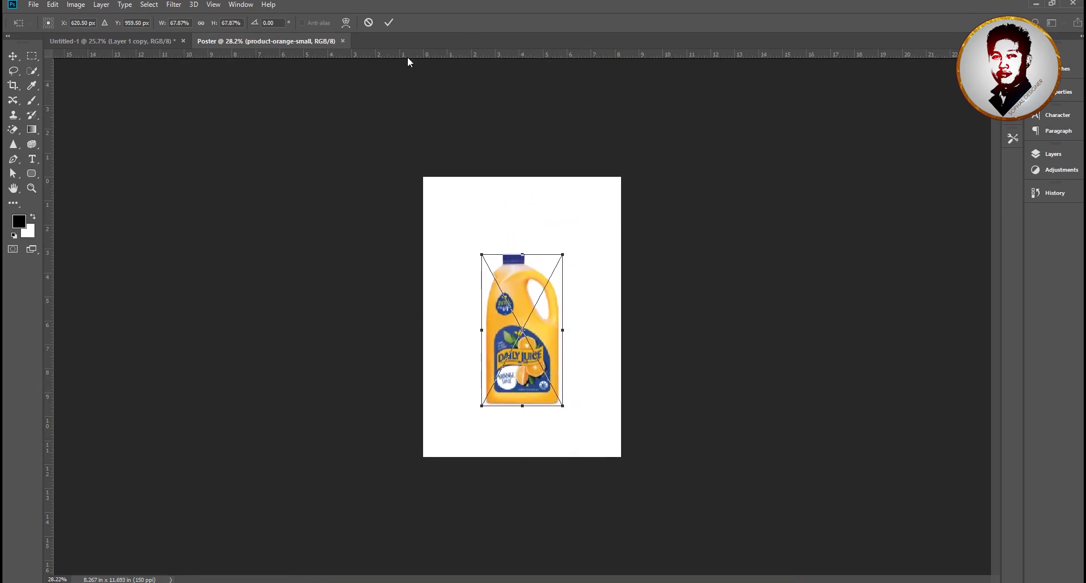
click(389, 23)
drag(539, 326, 541, 321)
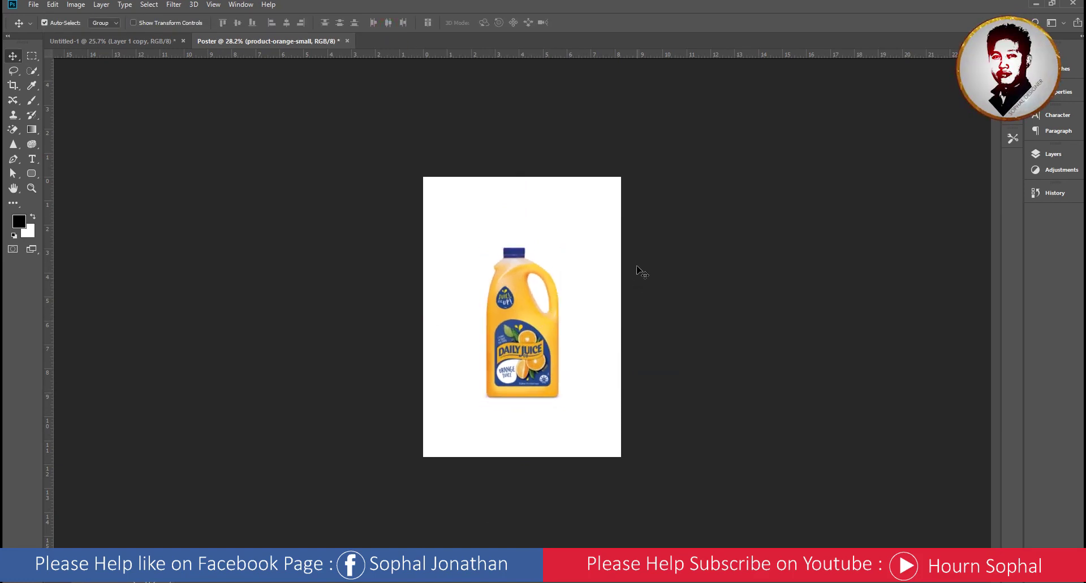
Fit the whole A4 page on screen and show the Layers panel.
key(ctrl+0)
alt+scroll(567, 271, down, 1)
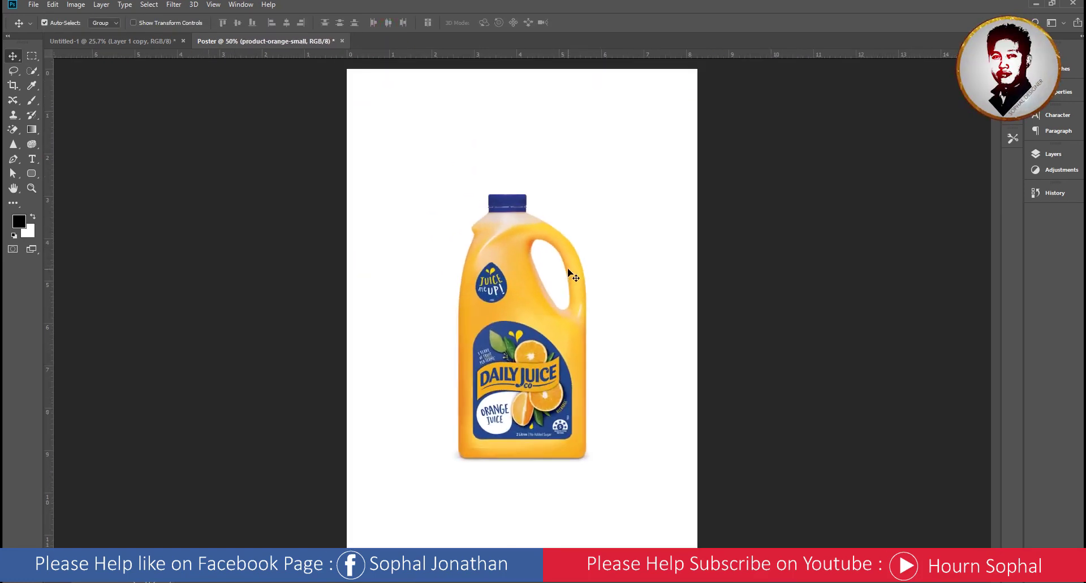
alt+scroll(574, 278, down, 1)
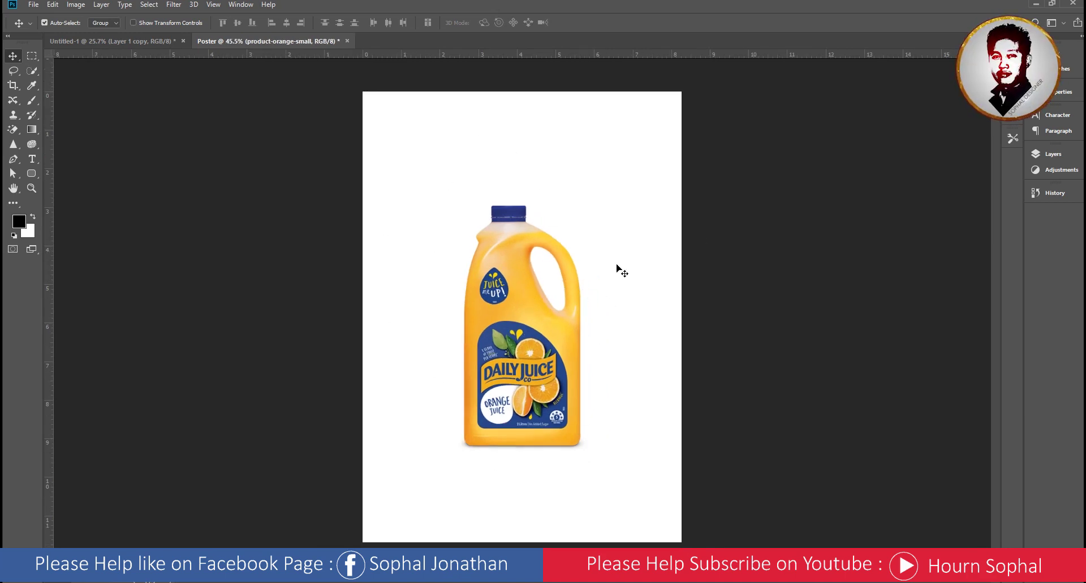
click(1051, 151)
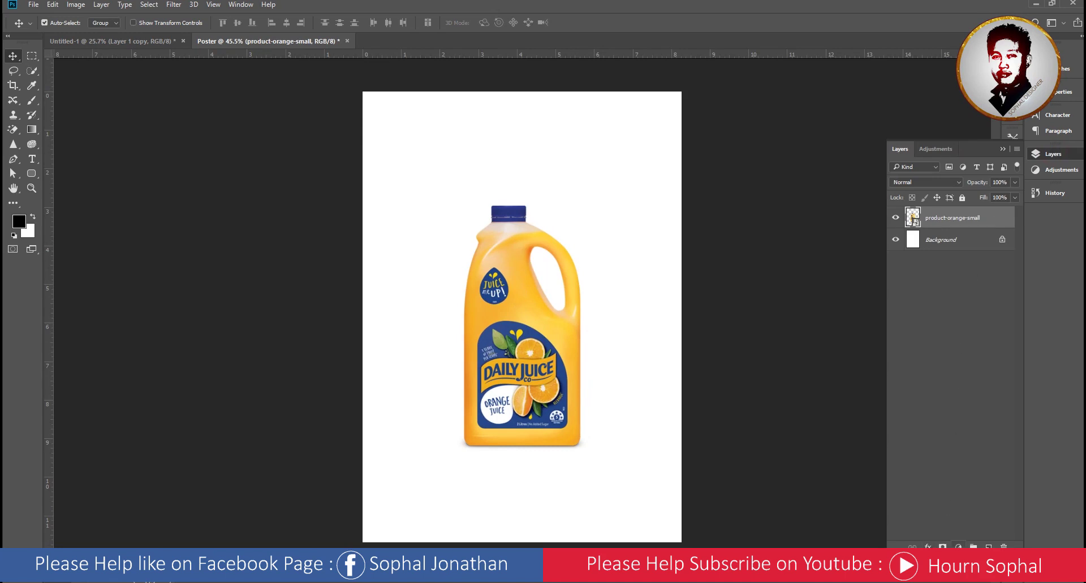
Add a Gradient Fill layer above Background using the Foreground to Background preset.
click(913, 240)
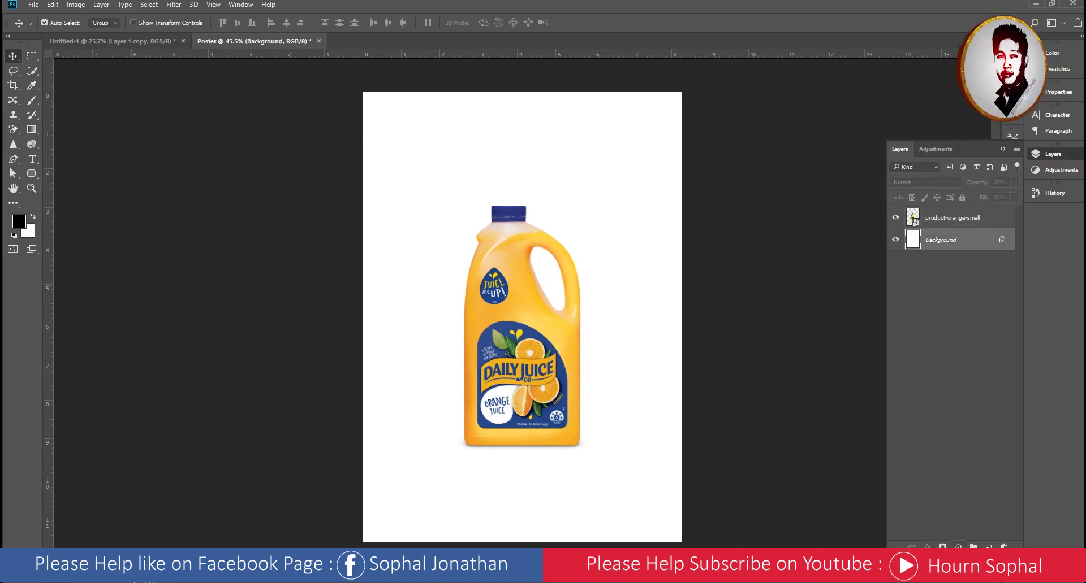
click(958, 546)
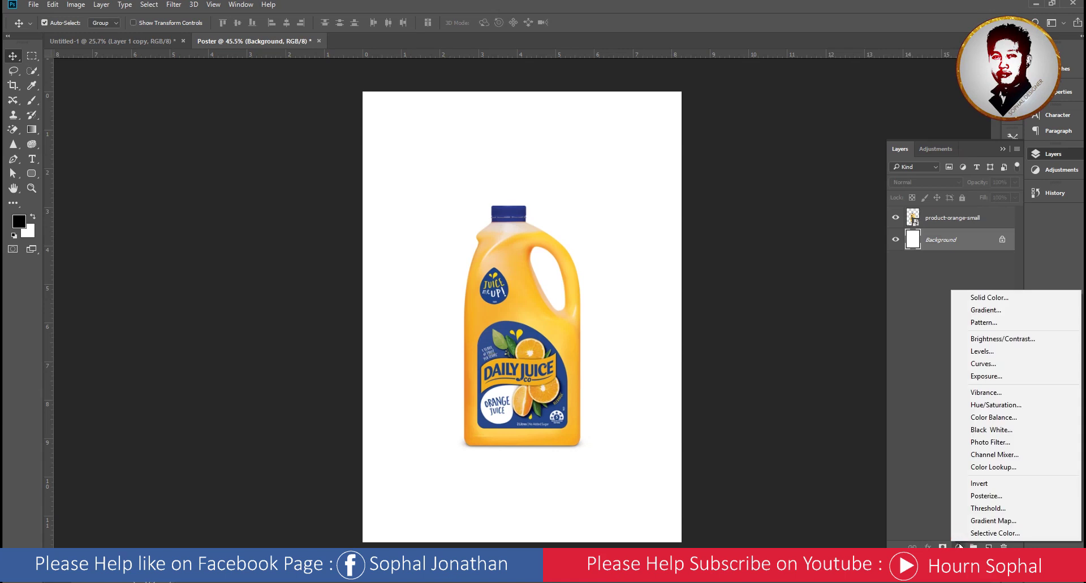
click(985, 310)
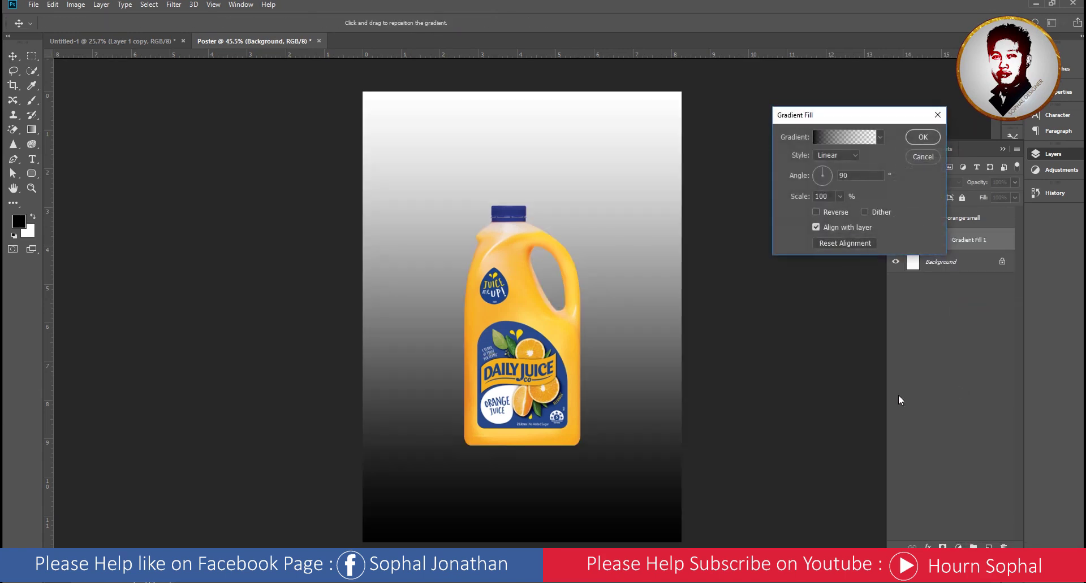
click(839, 136)
click(763, 253)
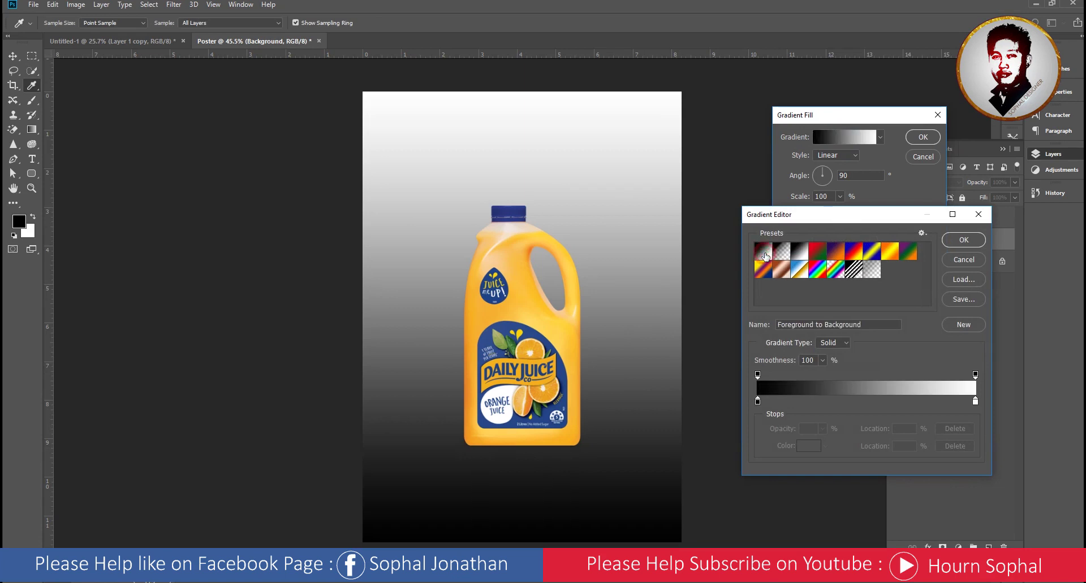
Set the left gradient stop to a deeper, more saturated orange sampled from the bottle.
click(758, 402)
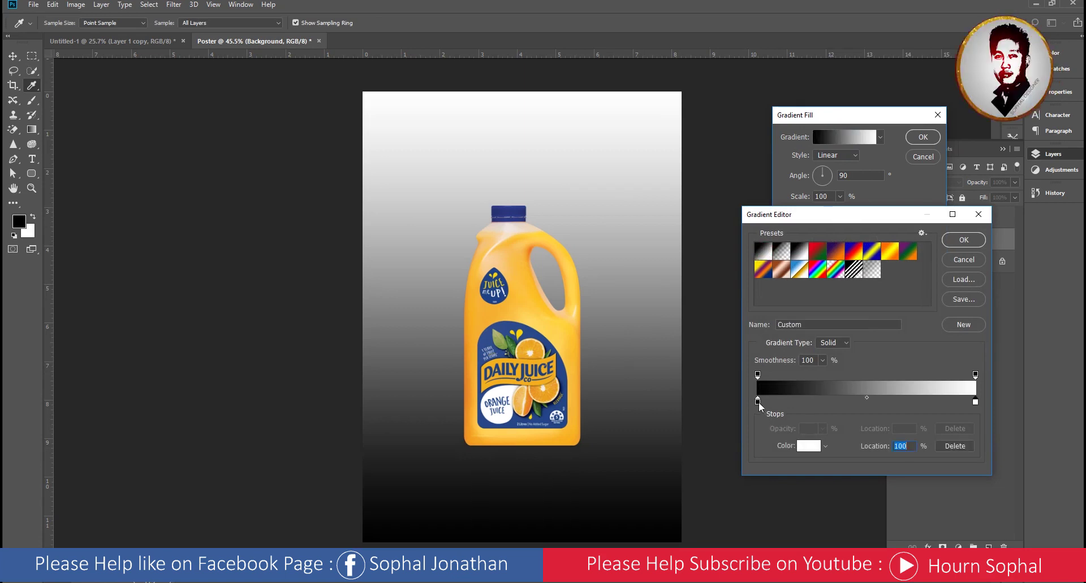
click(813, 448)
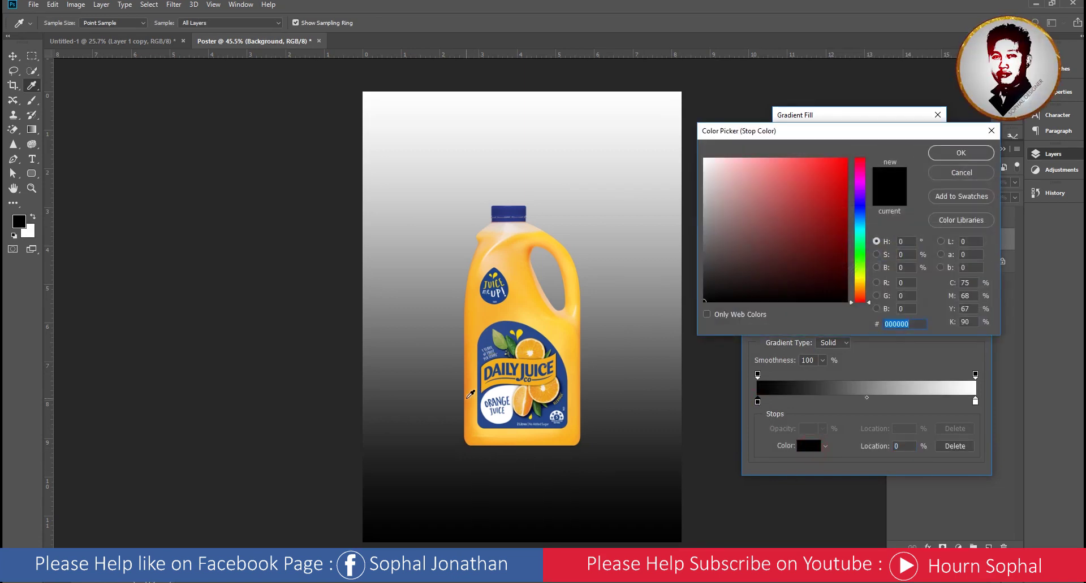
click(466, 399)
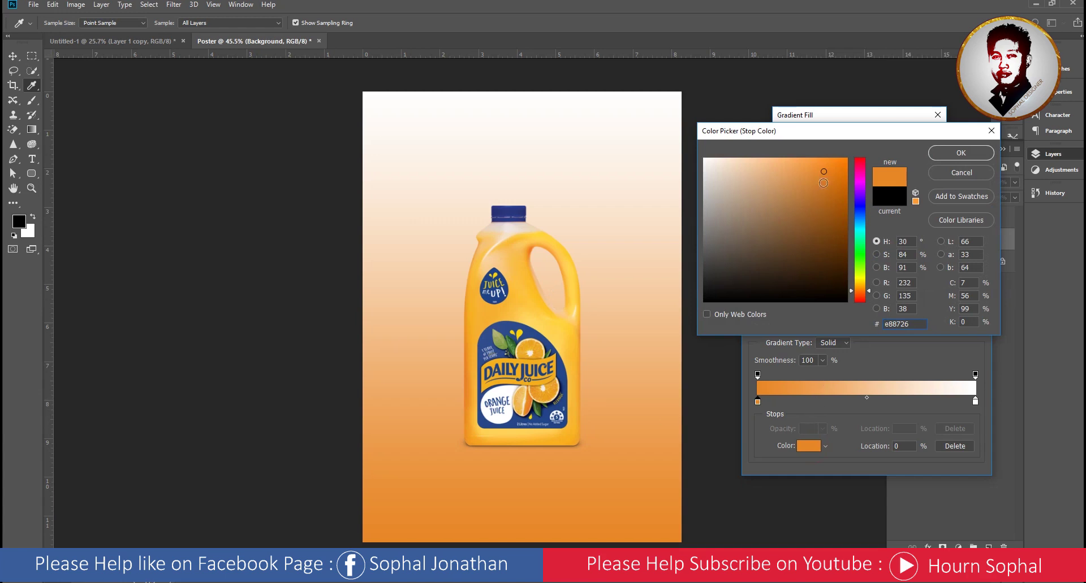
drag(823, 172, 845, 180)
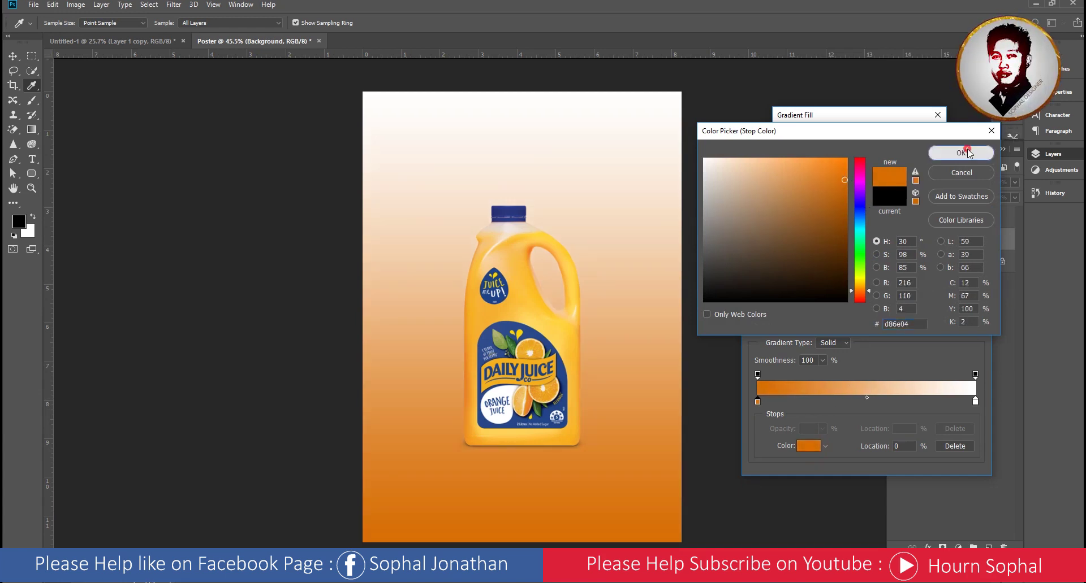
click(980, 153)
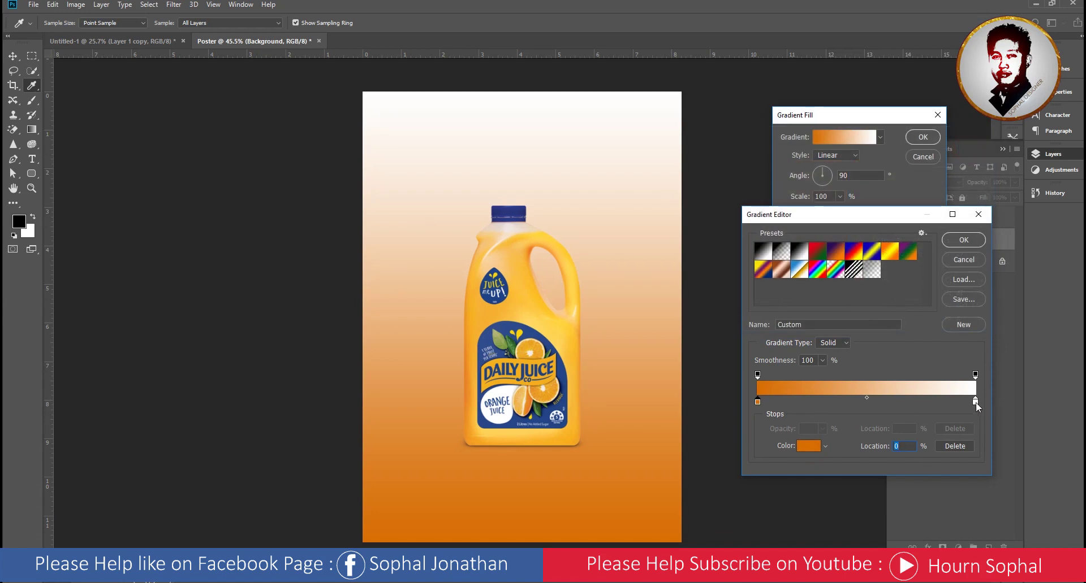
Set the right stop to a less saturated yellow sampled from the bottle and apply the gradient.
click(975, 402)
click(808, 446)
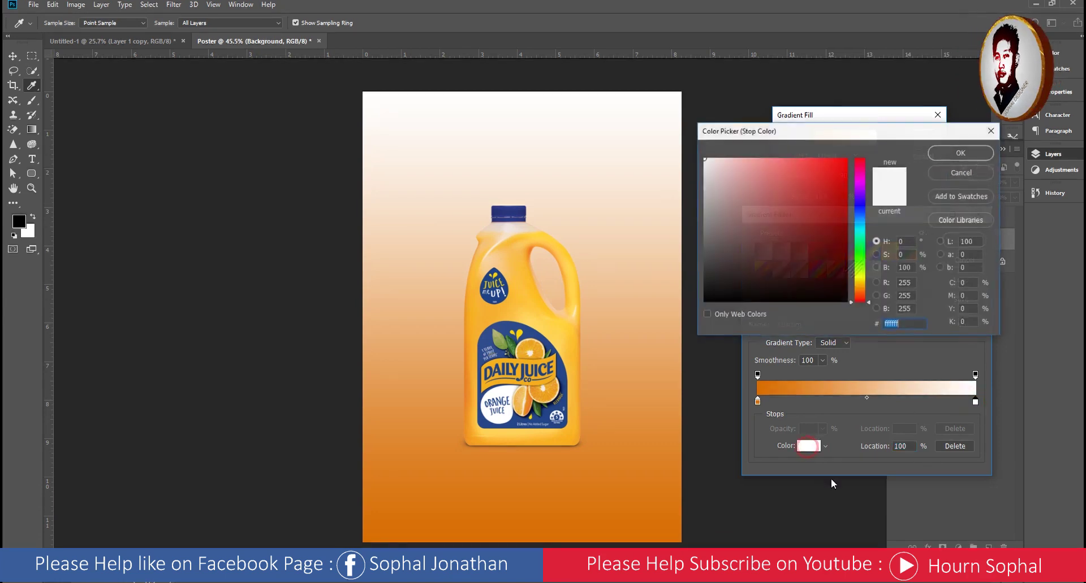
click(549, 318)
click(547, 320)
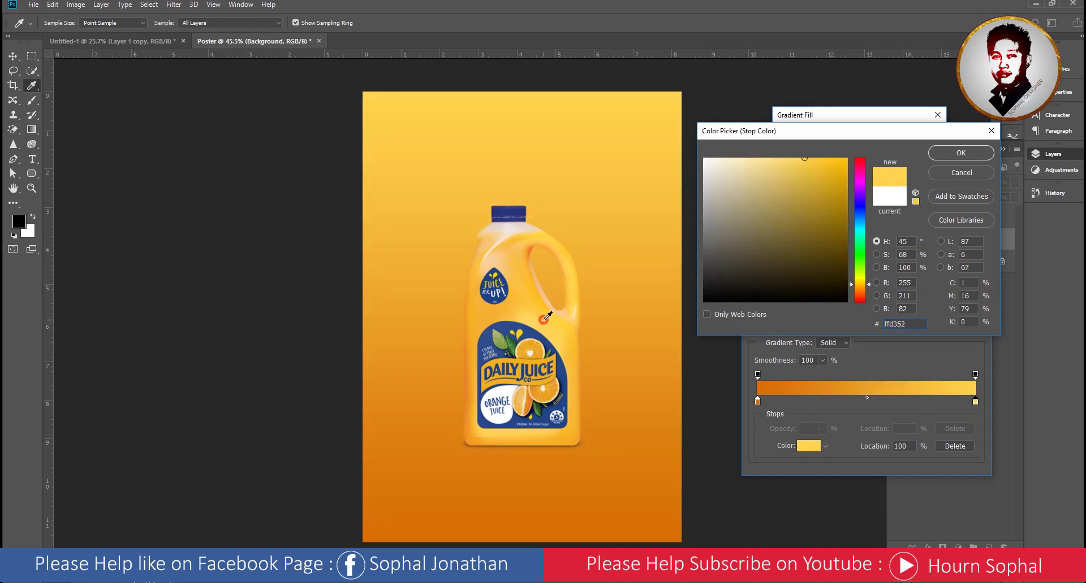
drag(802, 161, 798, 161)
click(570, 307)
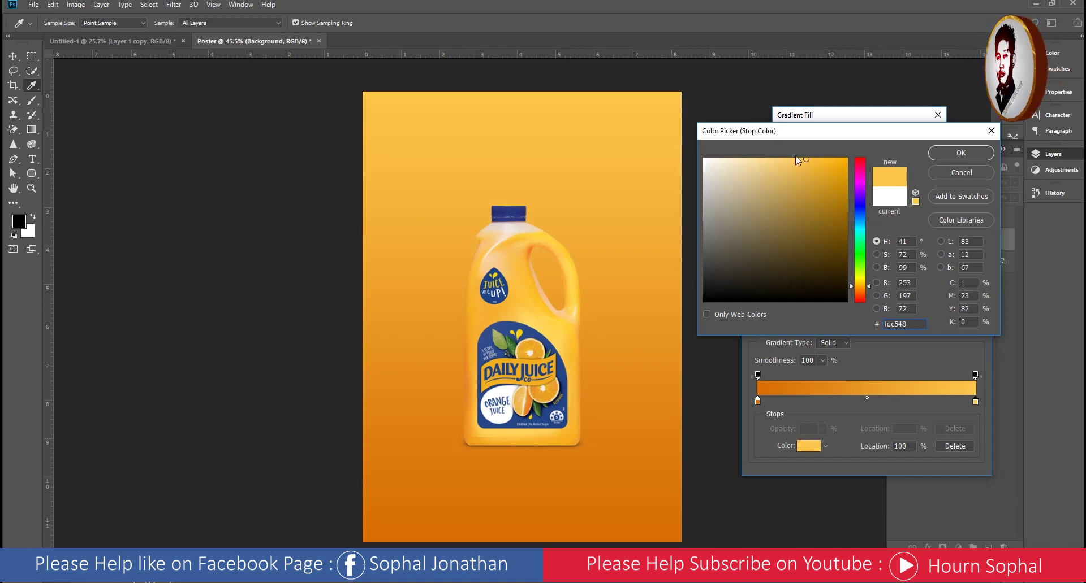
drag(809, 157, 800, 160)
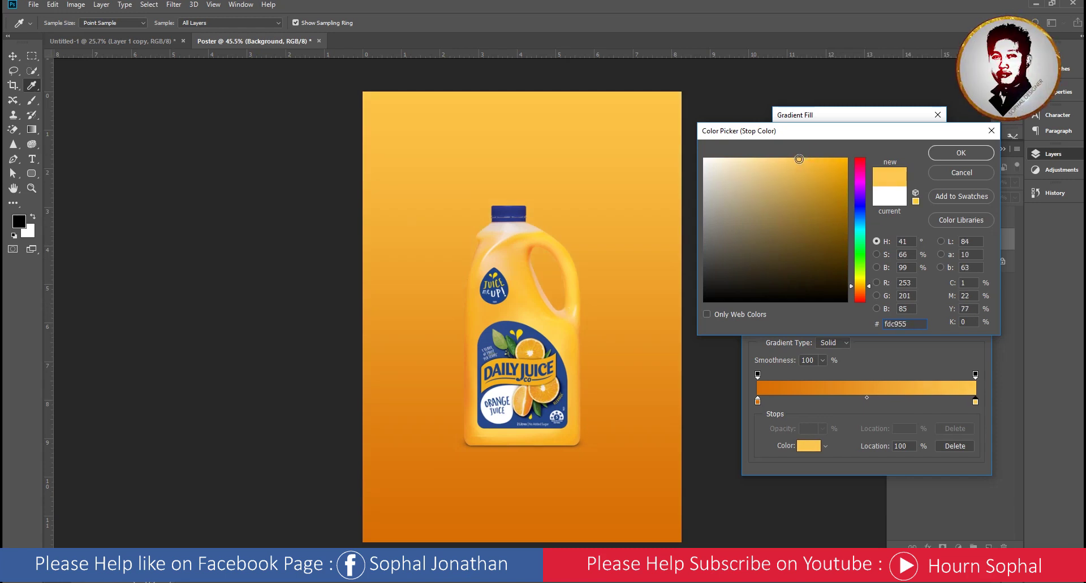
click(961, 153)
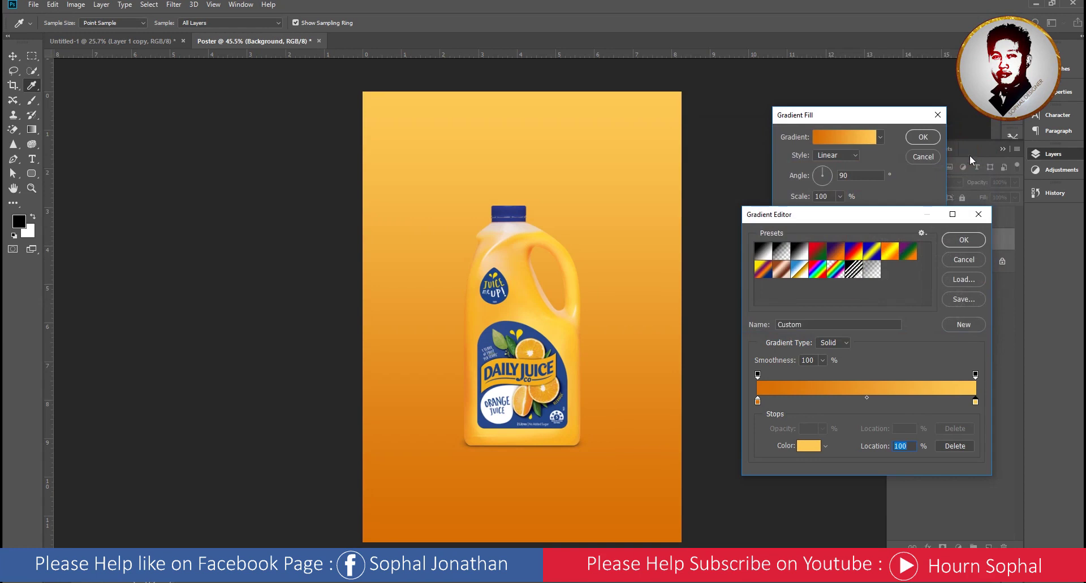
click(967, 242)
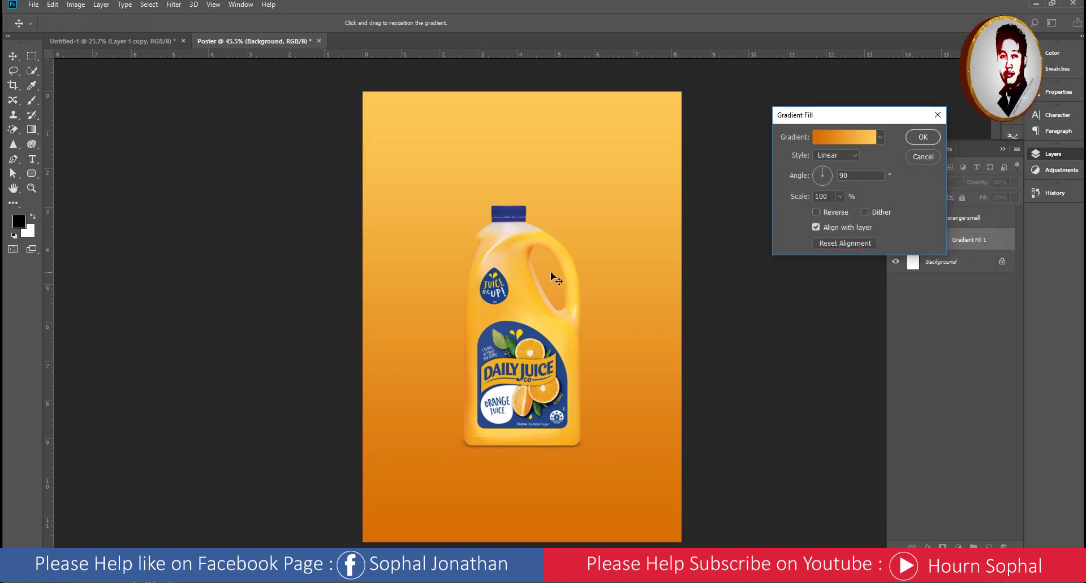
Make the gradient Radial, centre it behind the bottle, tick Reverse and set Scale to 150%.
click(831, 156)
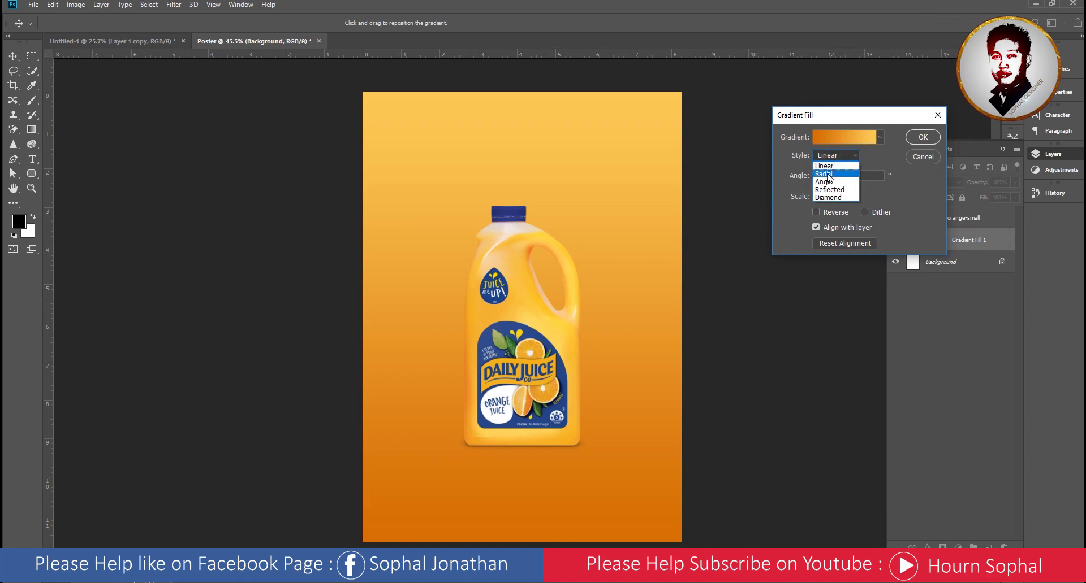
click(828, 175)
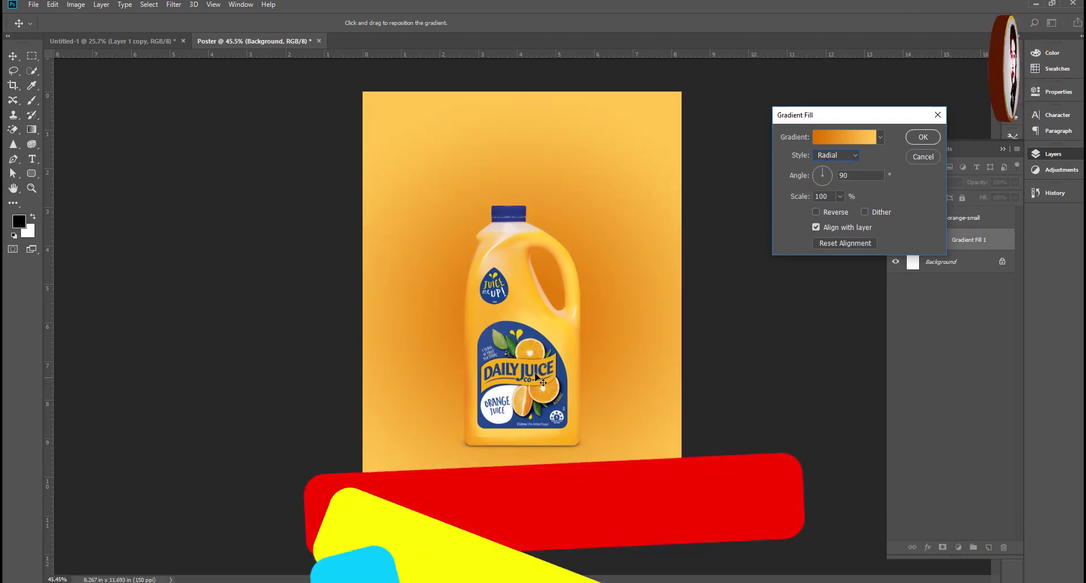
drag(443, 274, 585, 241)
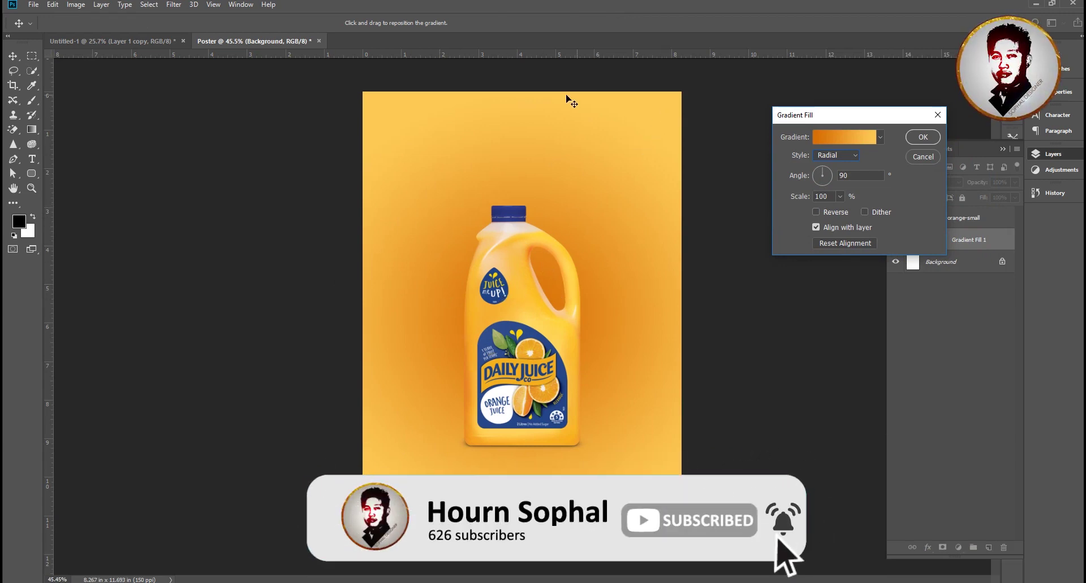
click(816, 212)
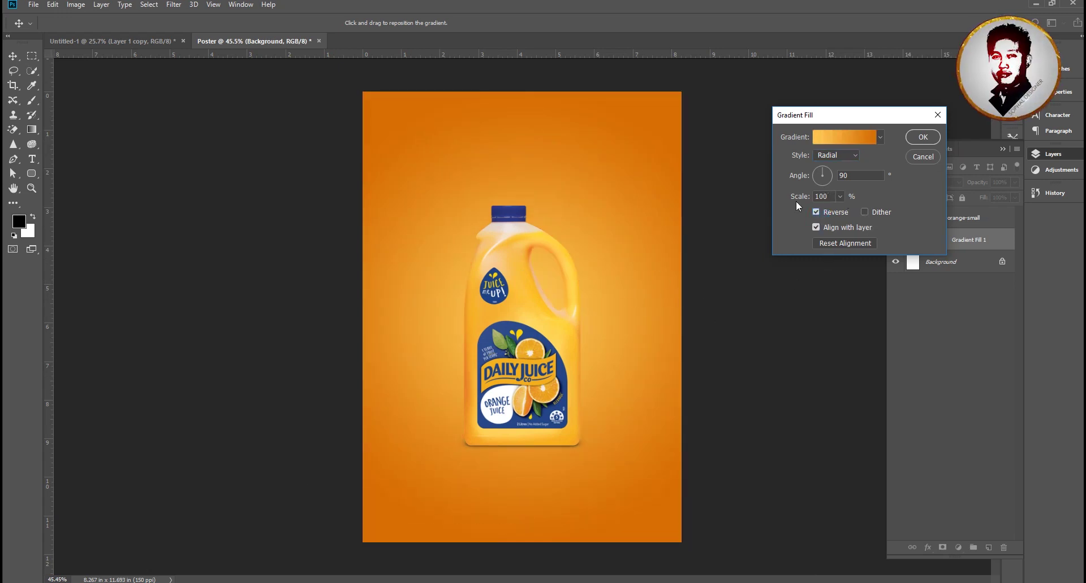
text(1)
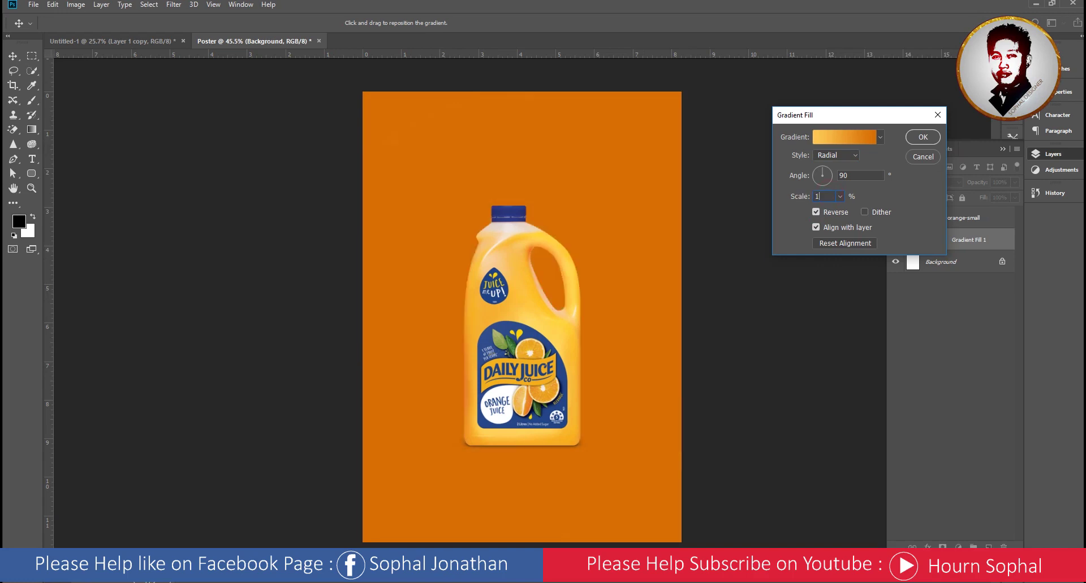
text(50)
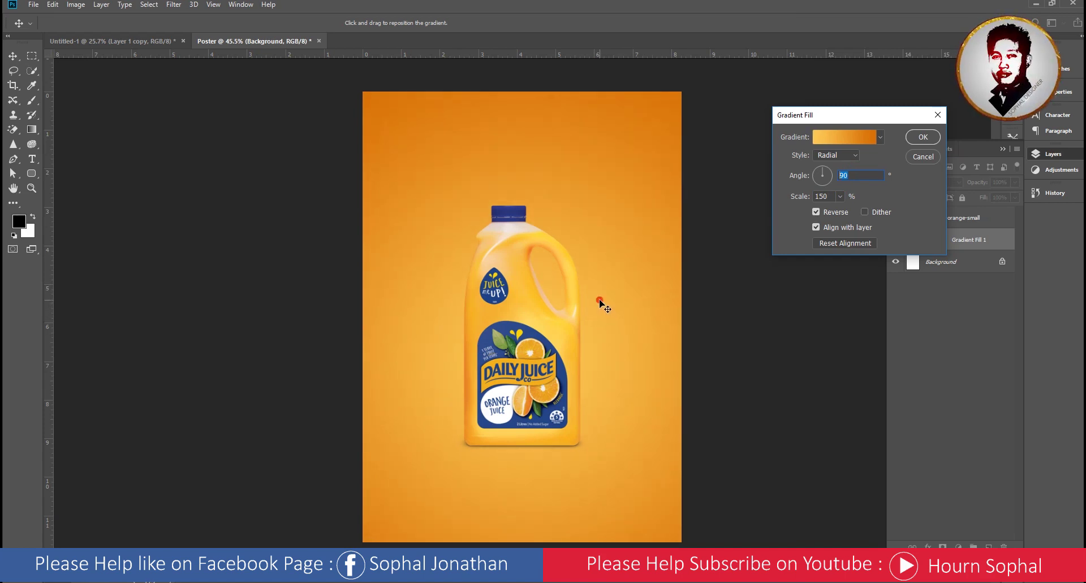
drag(599, 302, 610, 330)
Commit the gradient fill and Lock All on Gradient Fill 1 and product-orange-small.
click(923, 137)
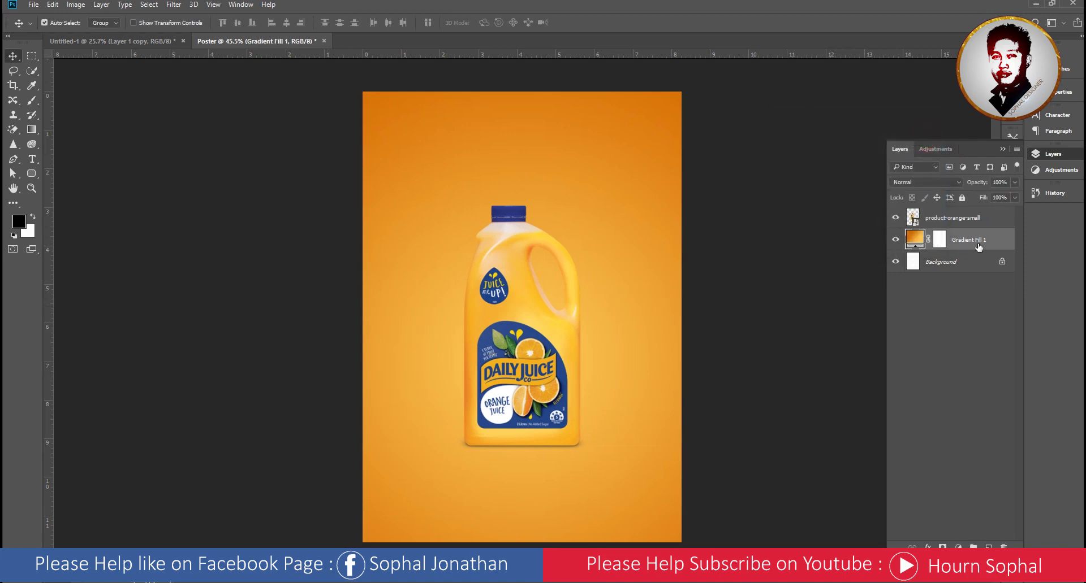
click(962, 197)
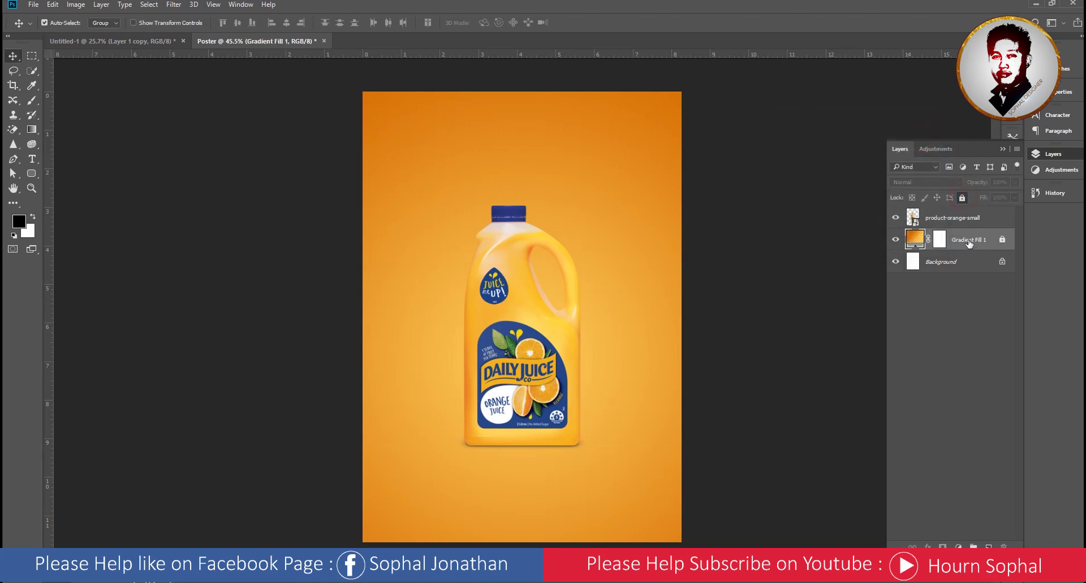
click(895, 239)
click(895, 240)
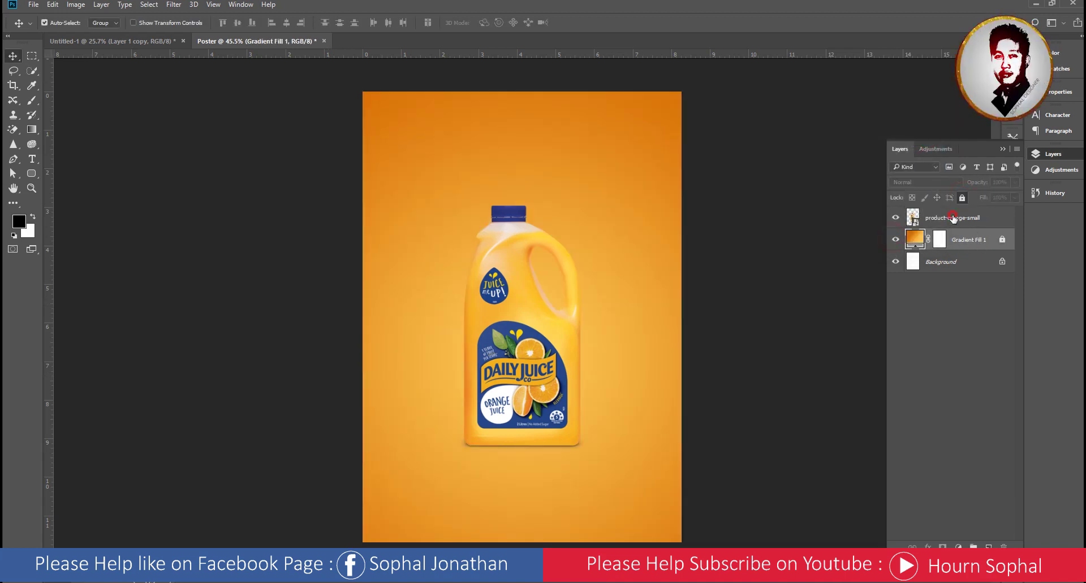
click(954, 218)
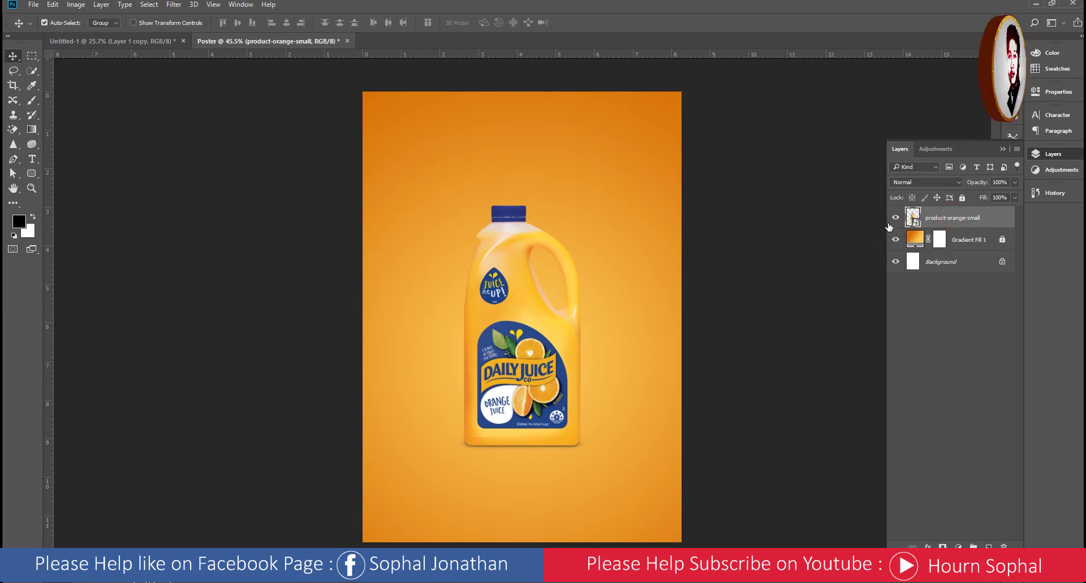
click(961, 198)
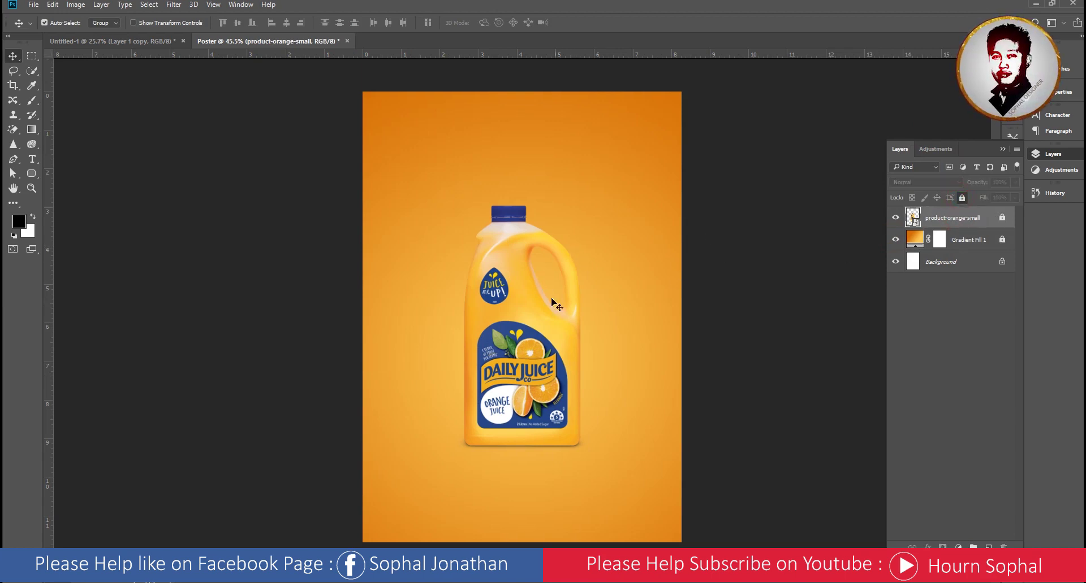
Drag the water-splash PNG from File Explorer into the Poster document.
scroll(529, 339, down, 3)
scroll(534, 294, up, 5)
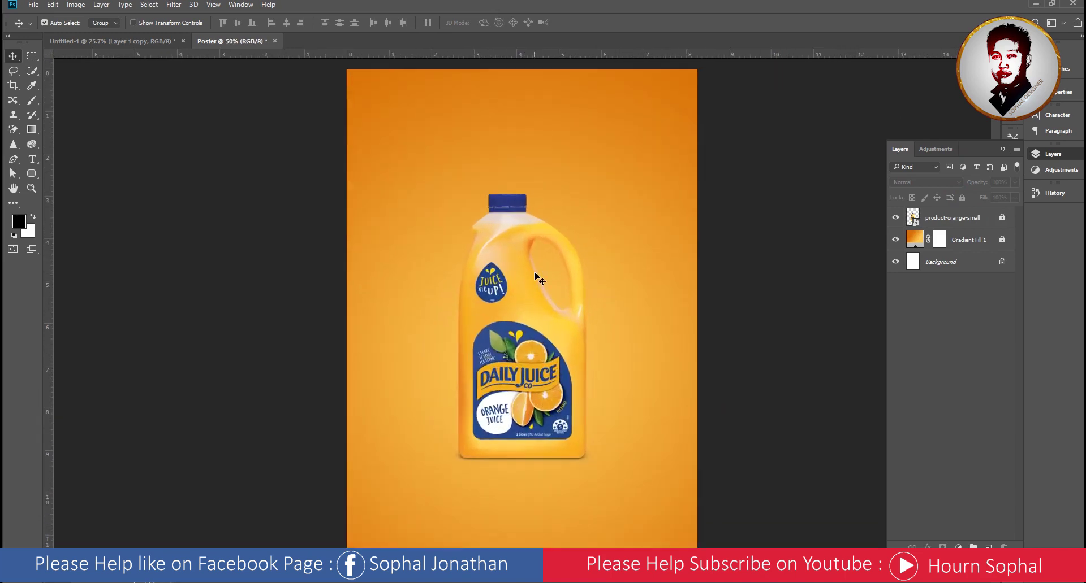
scroll(535, 274, down, 3)
scroll(534, 273, up, 1)
scroll(535, 273, up, 1)
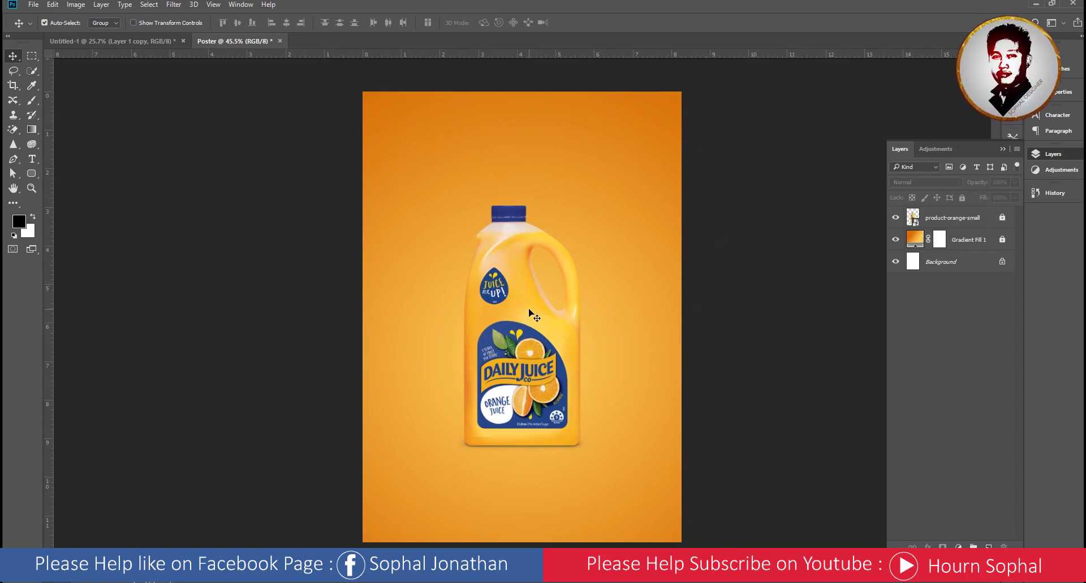
scroll(531, 312, up, 1)
scroll(531, 312, down, 1)
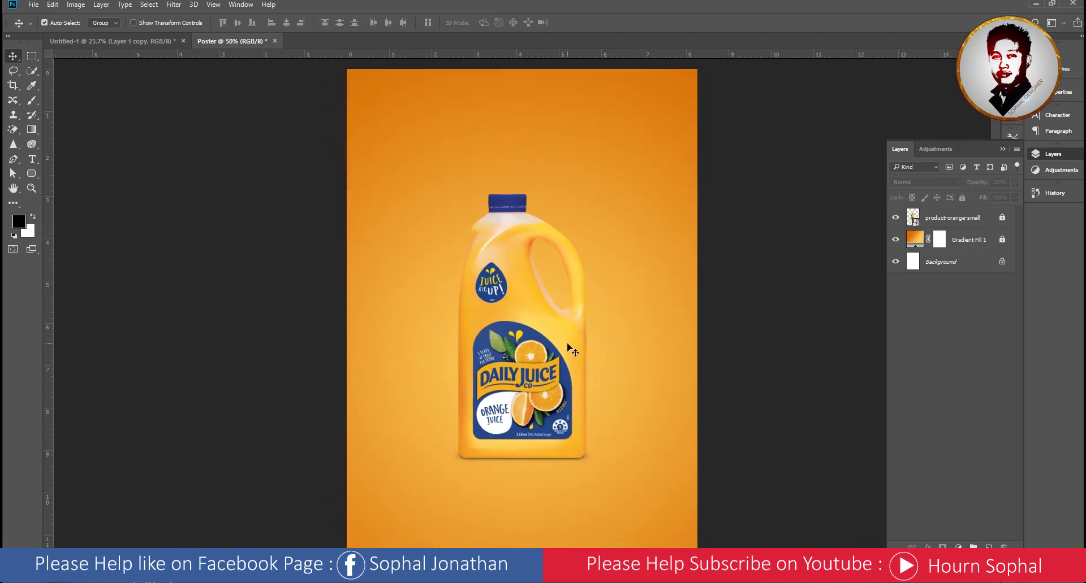
scroll(567, 344, up, 1)
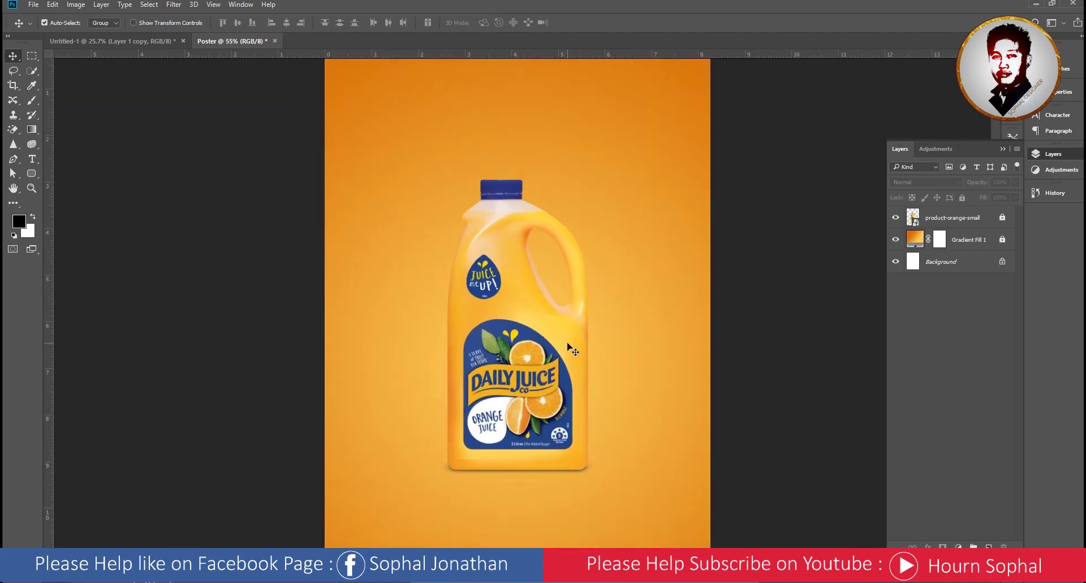
click(315, 581)
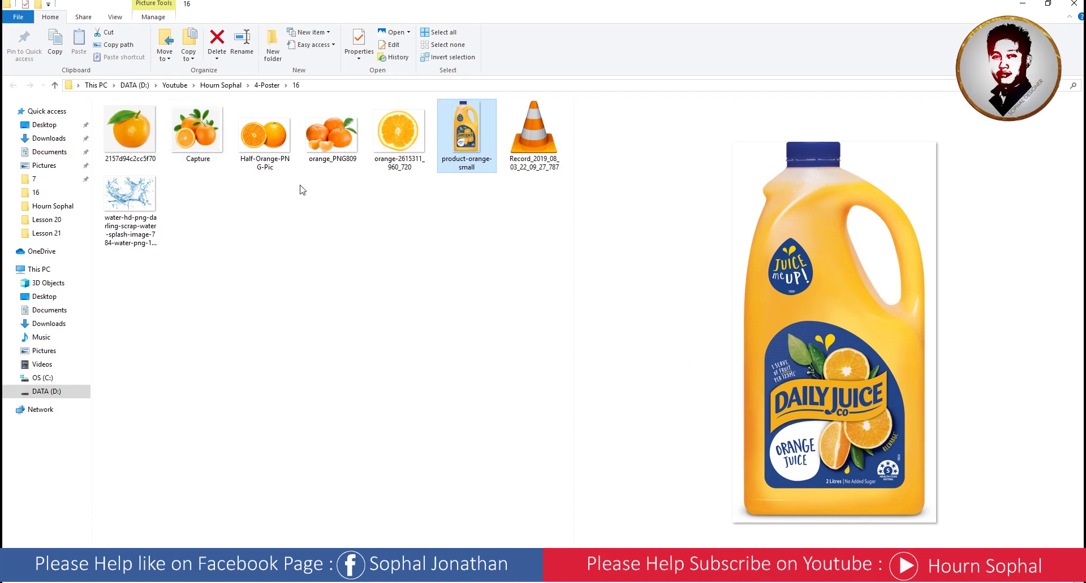
click(130, 195)
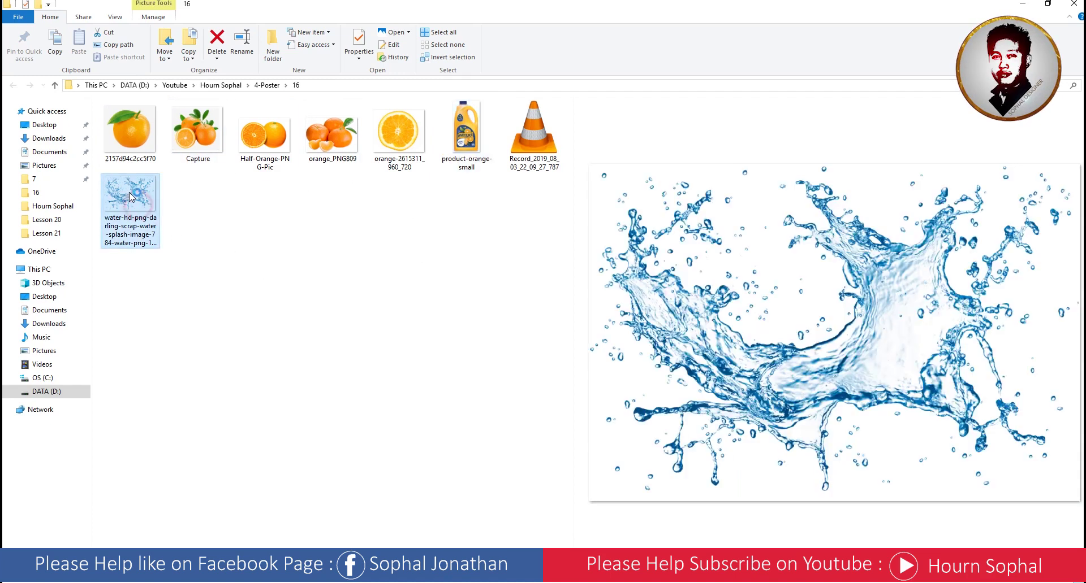
drag(130, 195, 532, 467)
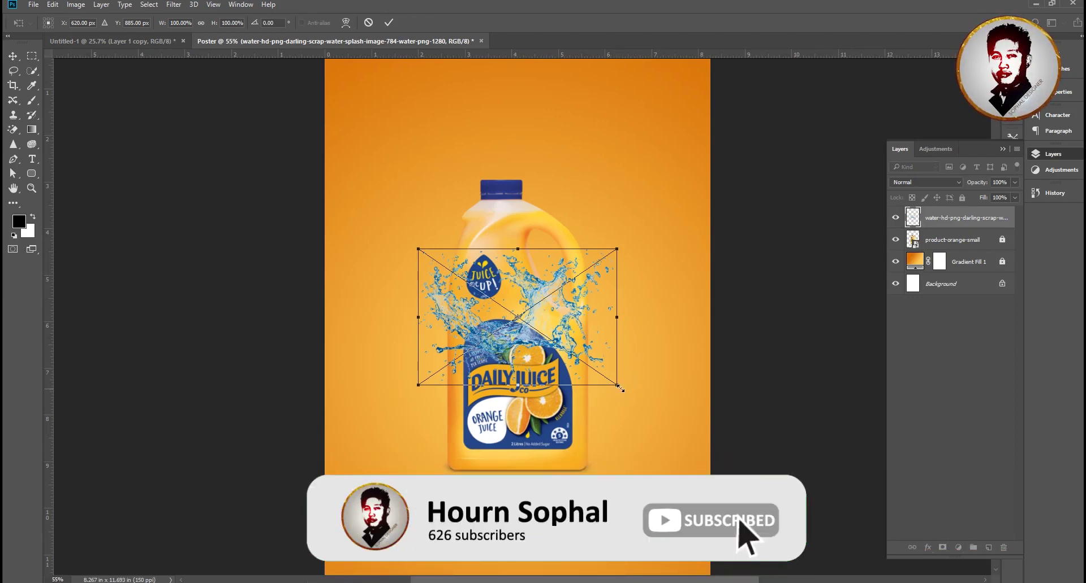
Enlarge the water splash to about 157% across the bottle's middle and commit it.
mouse_move(619, 388)
mouse_down()
mouse_move(696, 455)
mouse_move(673, 430)
mouse_up()
drag(559, 340, 561, 364)
click(388, 23)
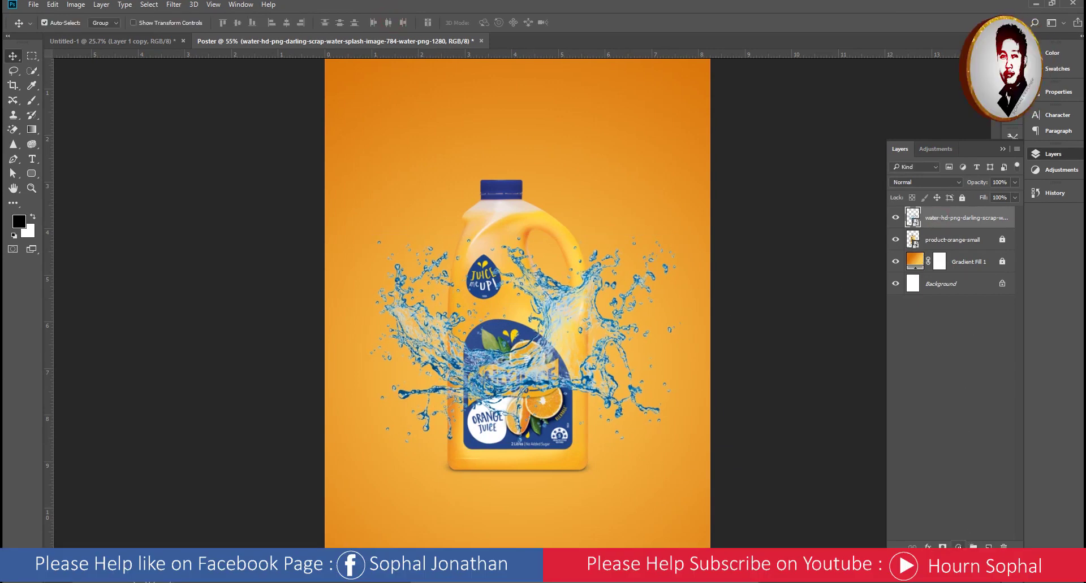
click(958, 547)
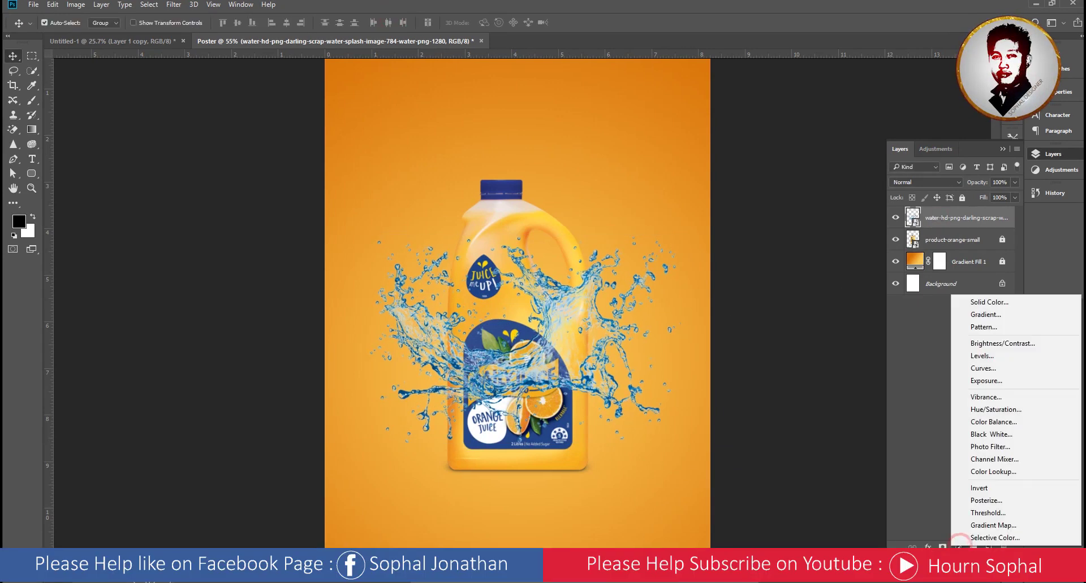
Add a #ffffff Solid Color fill layer and clip it to the water-splash layer.
click(993, 303)
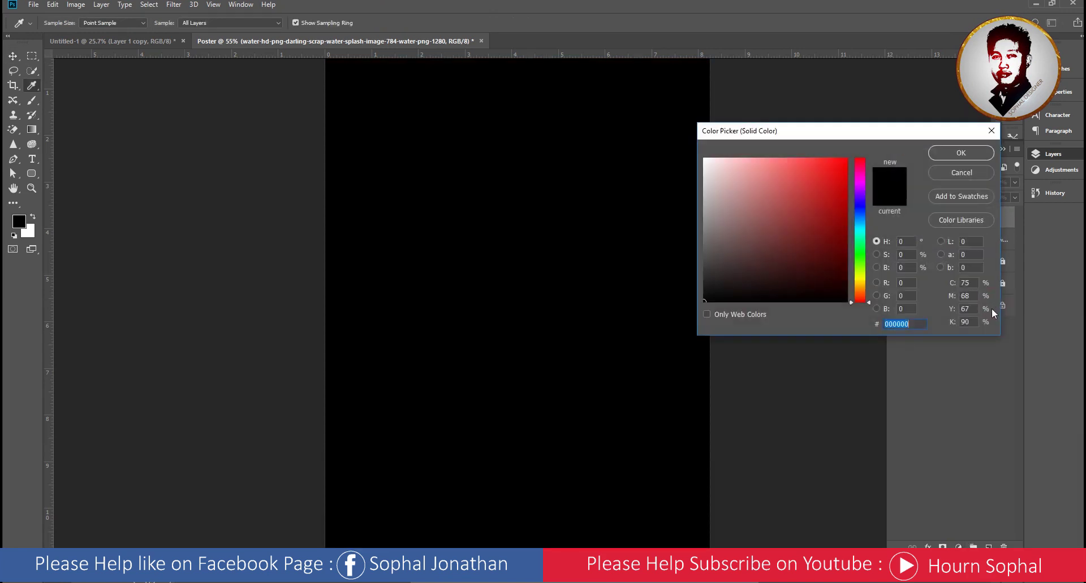
text(ffffff)
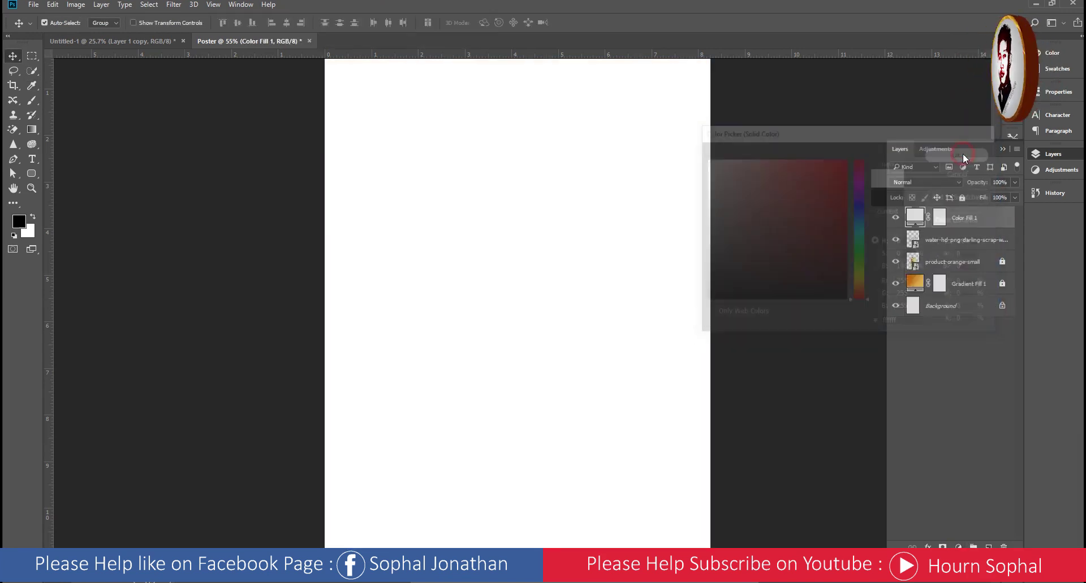
right_click(966, 218)
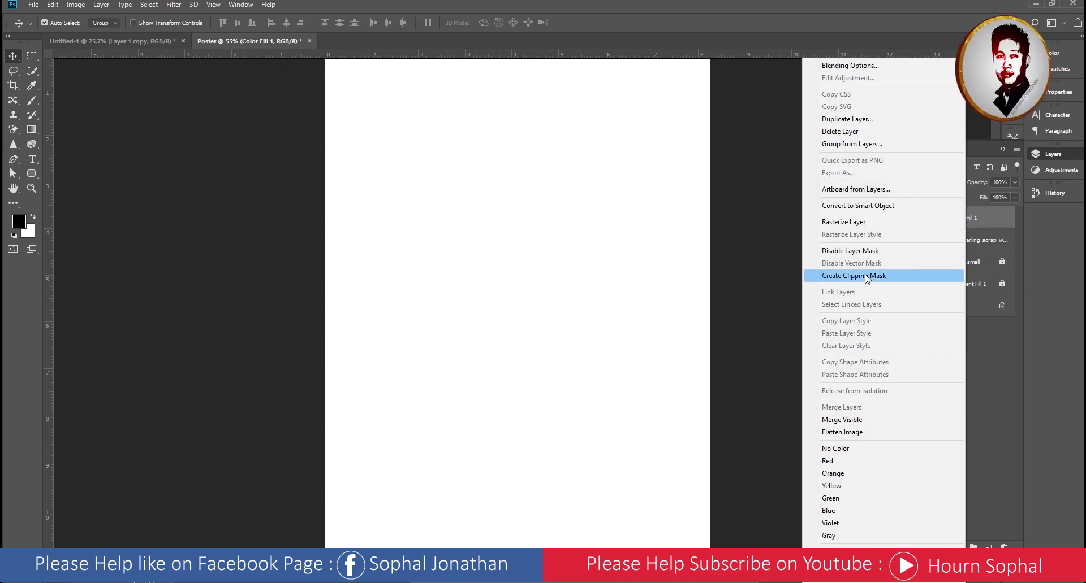
click(848, 277)
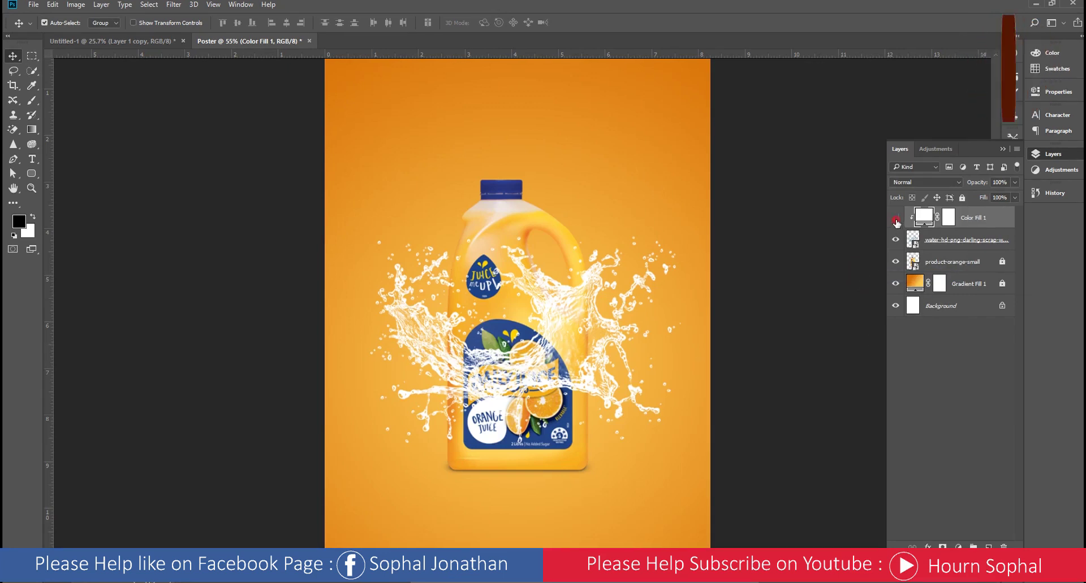
click(895, 217)
click(895, 217)
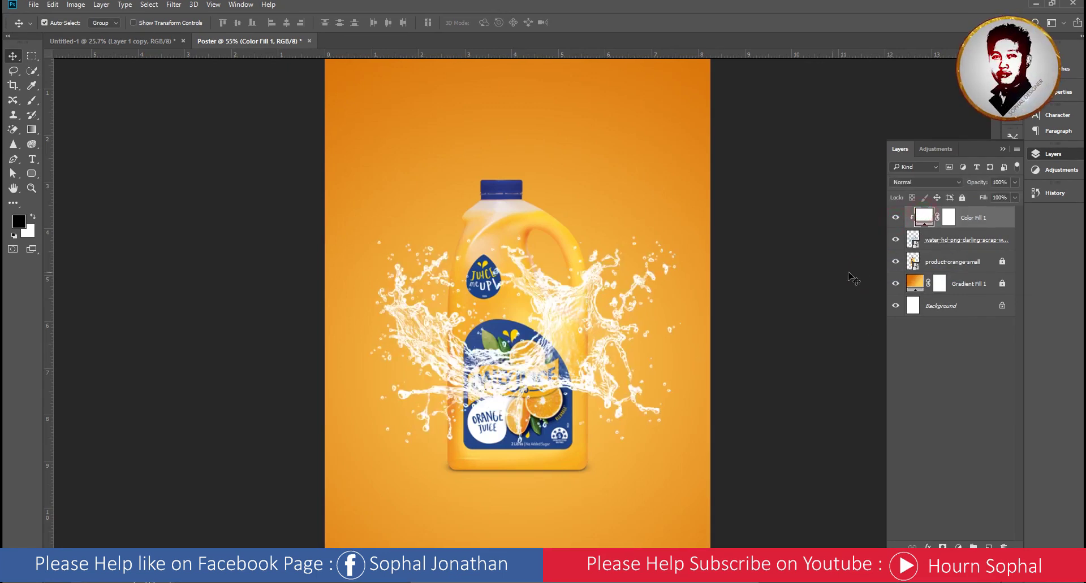
double_click(923, 215)
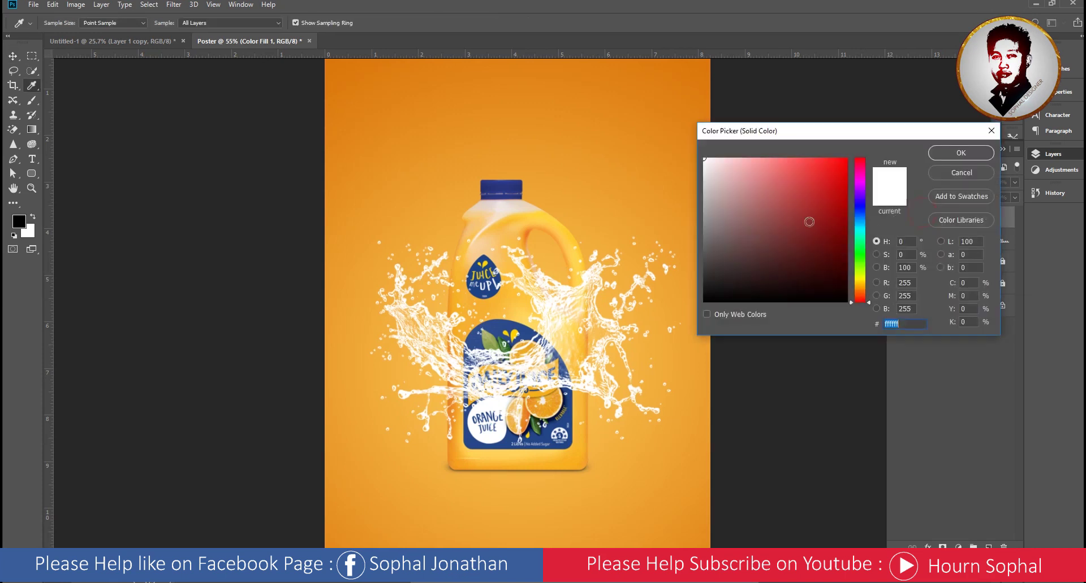
drag(806, 221, 833, 247)
click(847, 165)
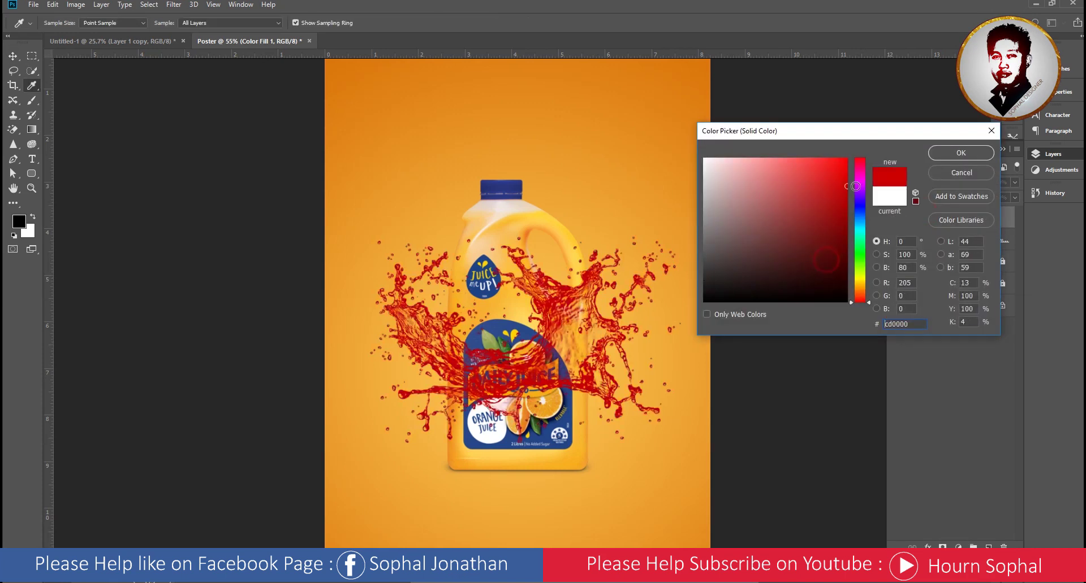
mouse_move(862, 236)
mouse_down()
mouse_move(860, 284)
mouse_move(857, 170)
mouse_move(860, 260)
mouse_move(818, 160)
mouse_up()
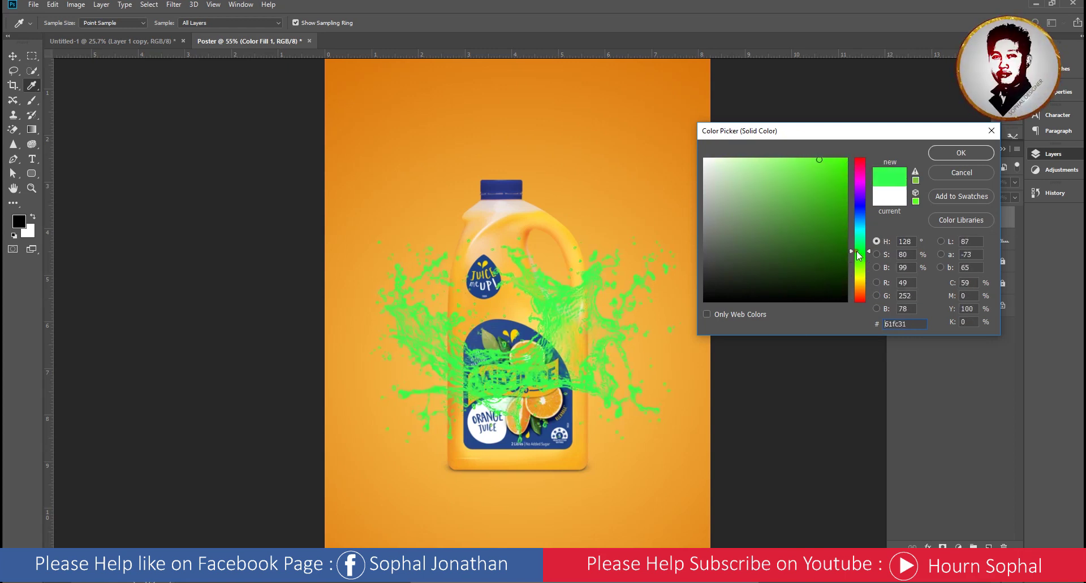
mouse_move(860, 260)
mouse_down()
mouse_move(863, 162)
mouse_move(861, 183)
mouse_move(812, 242)
mouse_move(704, 158)
mouse_up()
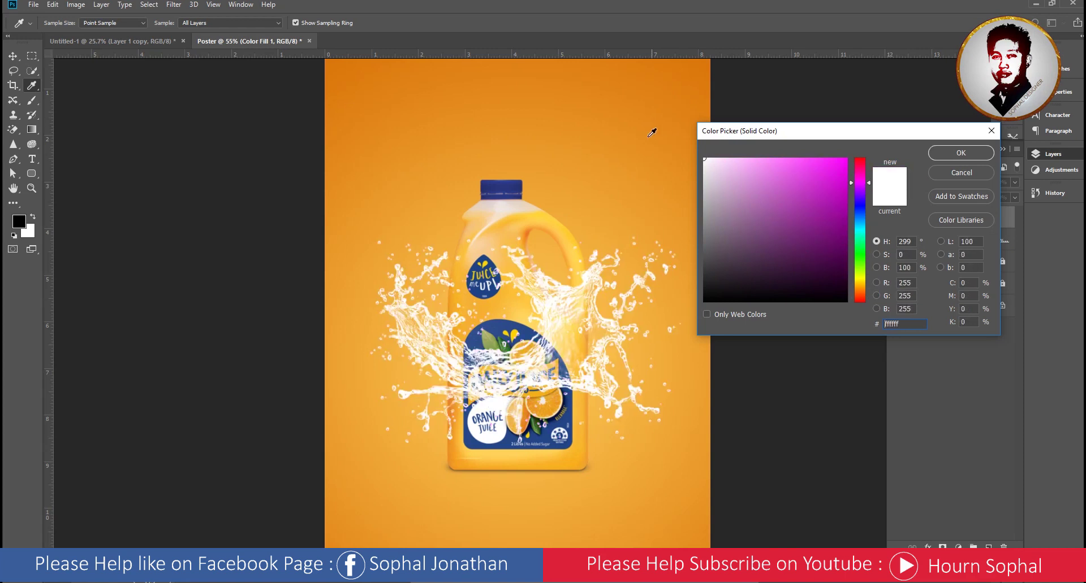
click(960, 153)
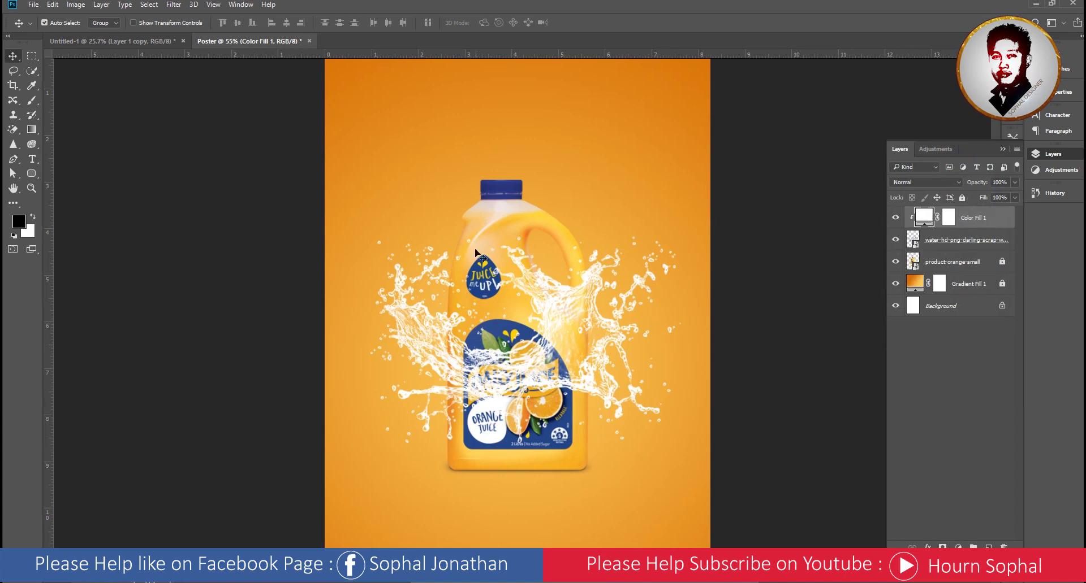
Unlock product-orange-small and Ctrl-click its thumbnail to select the bottle's pixels.
click(962, 262)
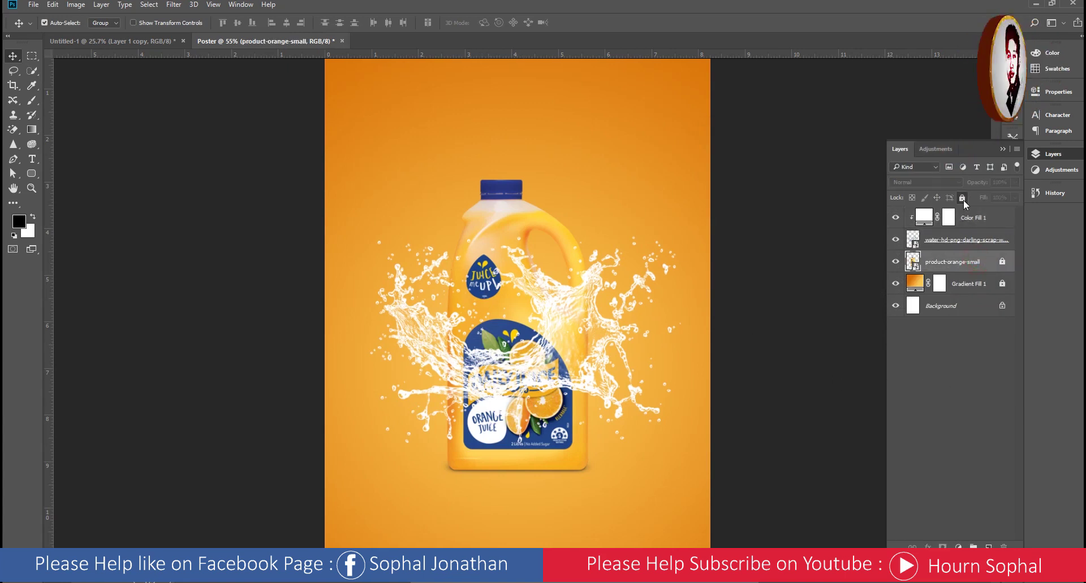
click(961, 198)
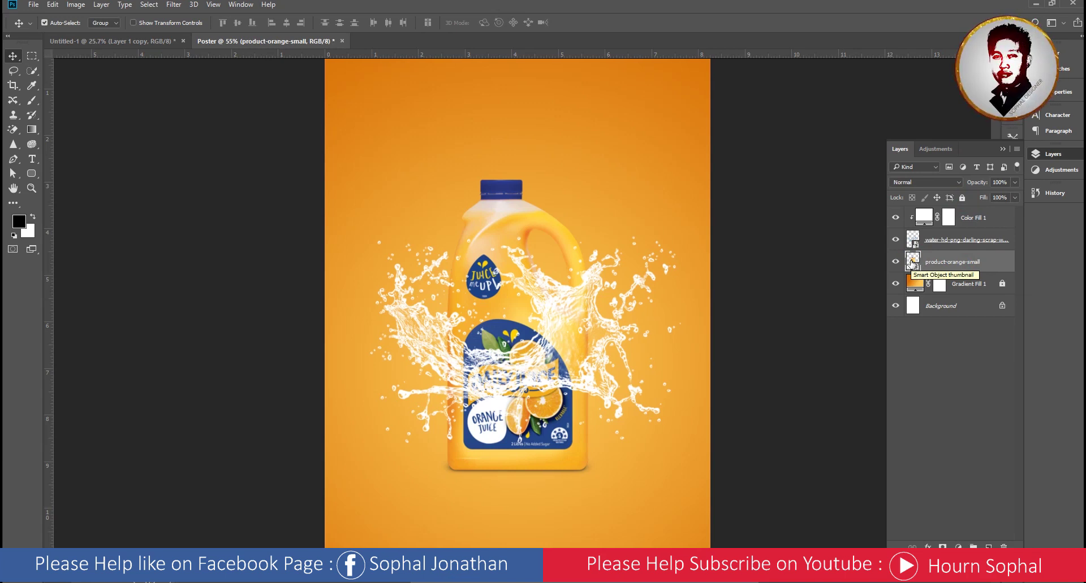
key(ctrl)
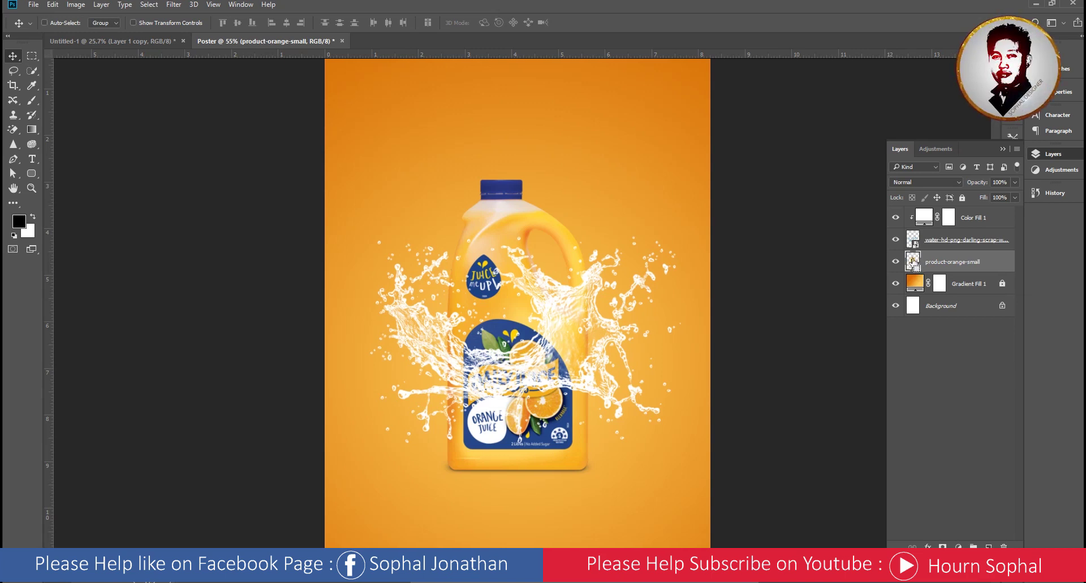
ctrl+click(912, 261)
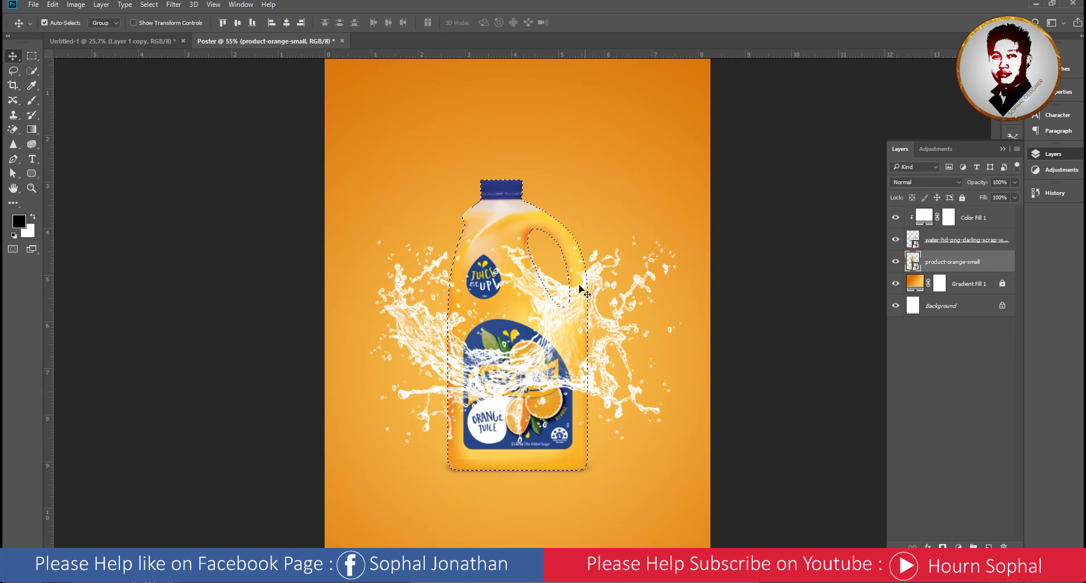
Deselect, then reload the bottle outline with Select > Load Selection.
click(148, 4)
click(162, 31)
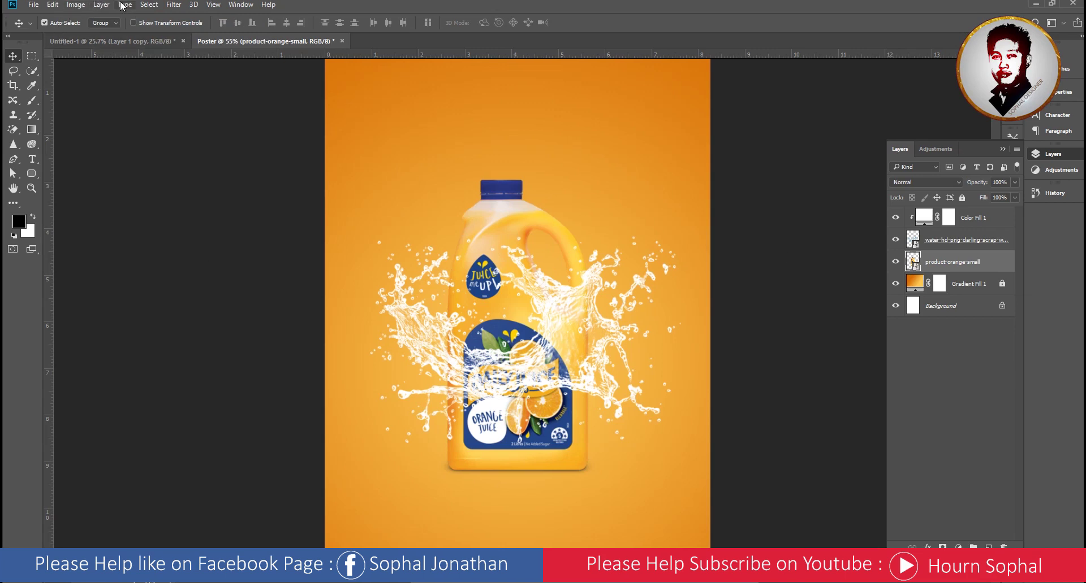
click(148, 4)
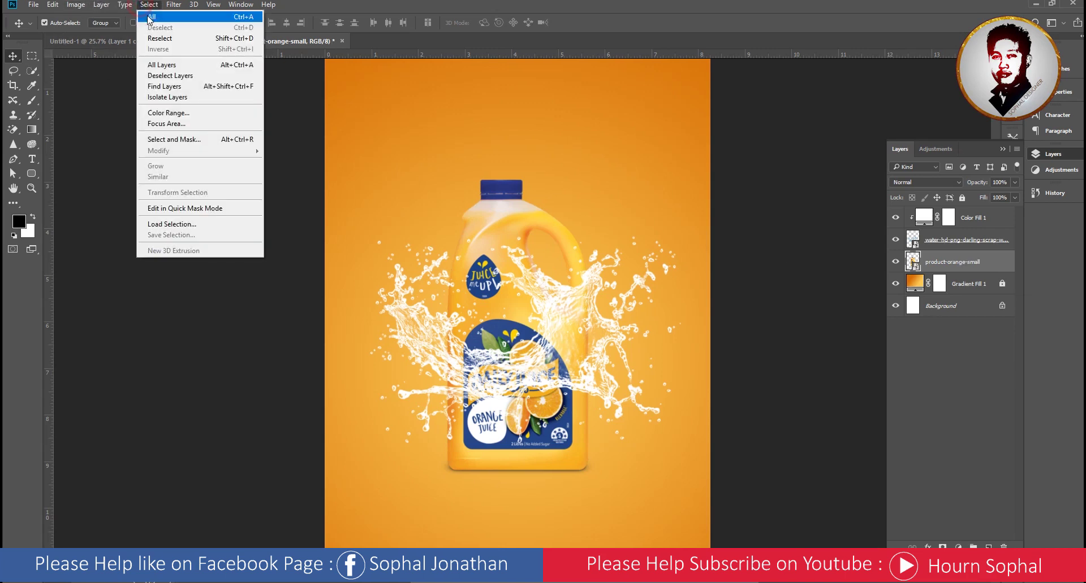
click(172, 225)
click(636, 166)
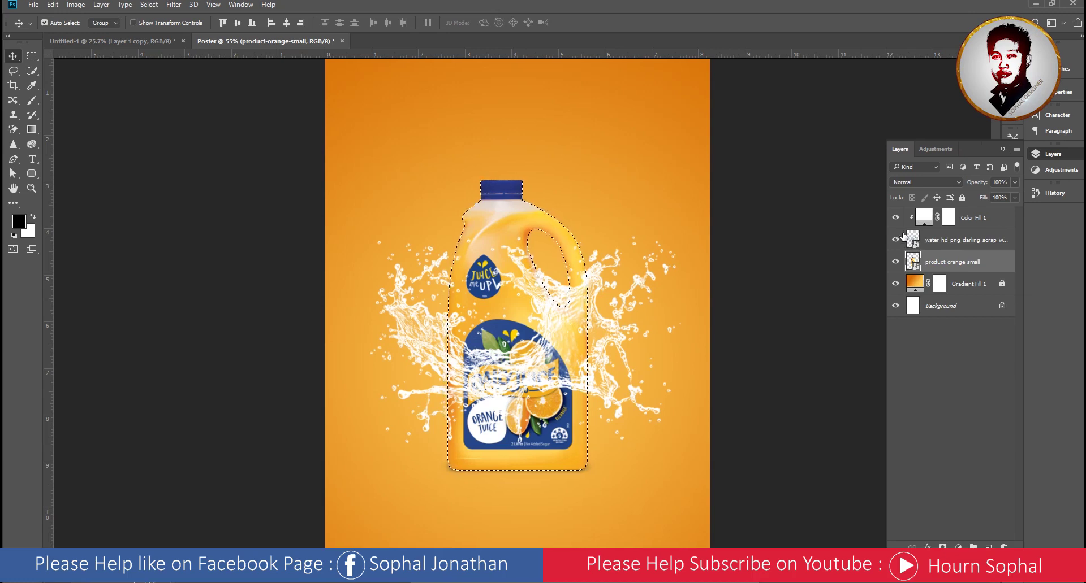
Rasterize the splash layer and erase it from the bottle's front inside the selection.
right_click(937, 240)
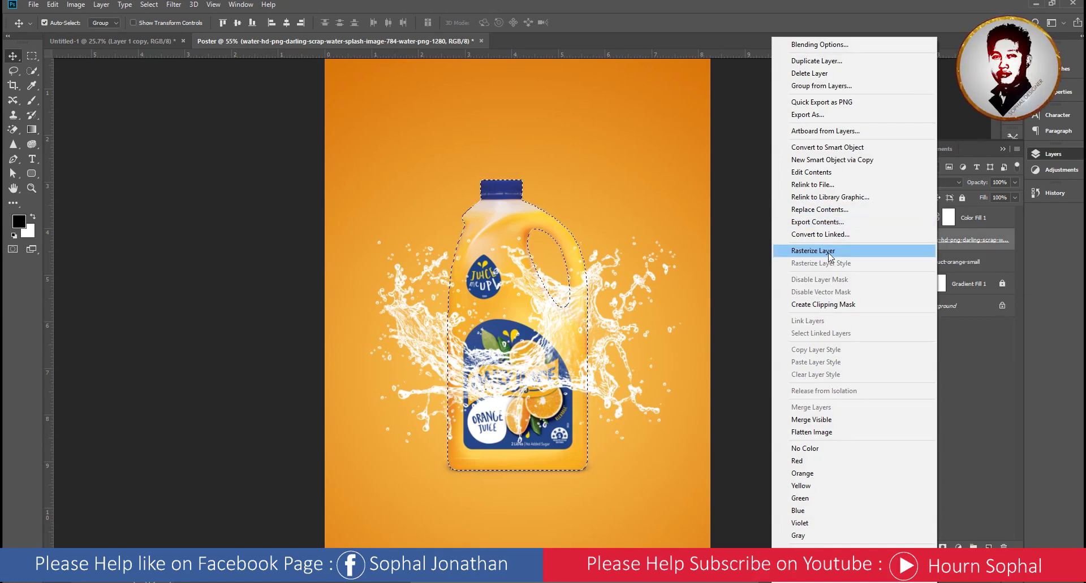
click(830, 254)
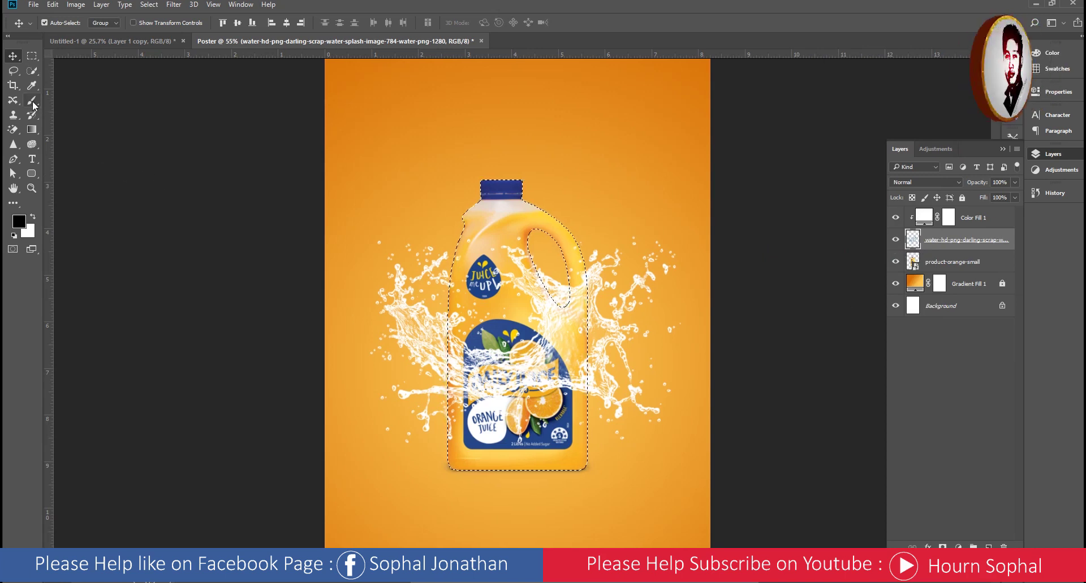
click(13, 129)
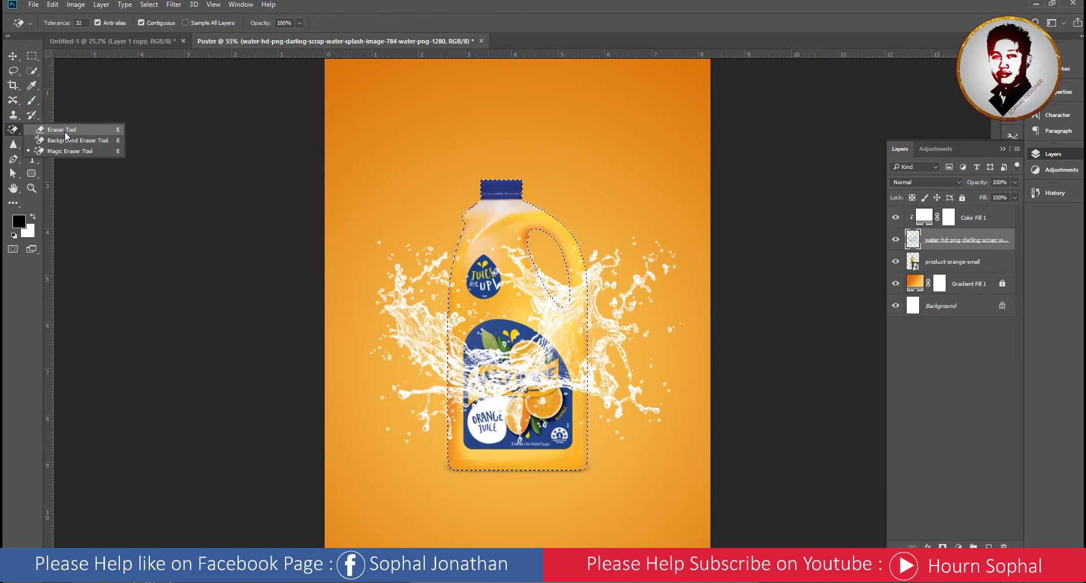
click(67, 129)
right_click(32, 101)
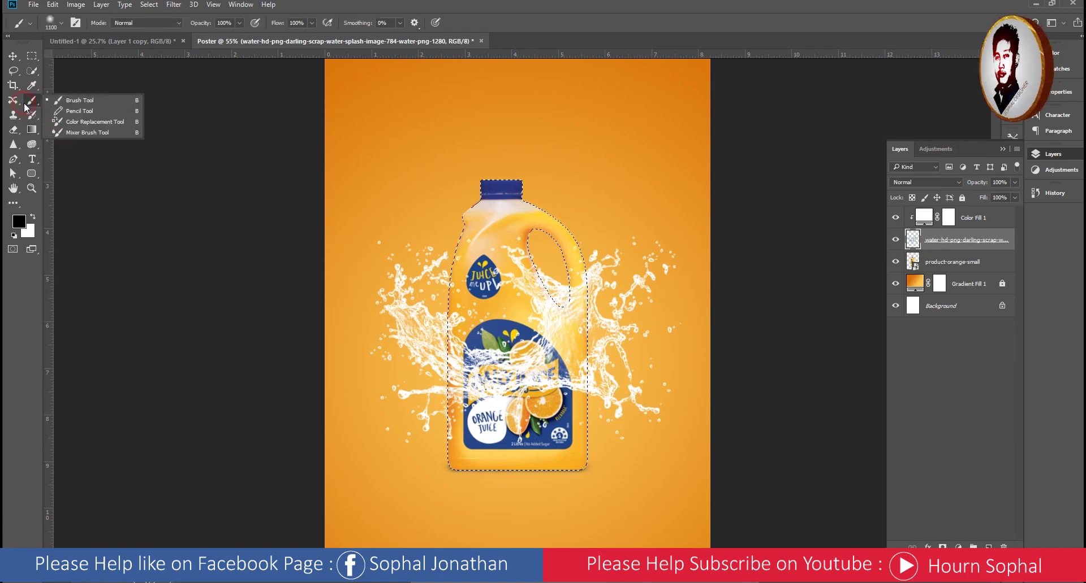
click(62, 100)
click(13, 130)
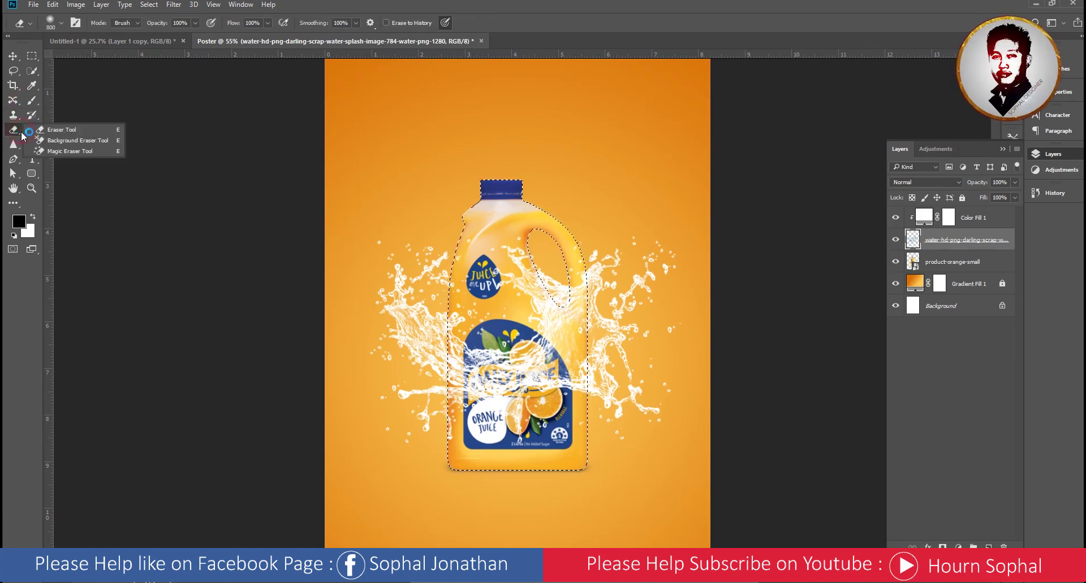
click(56, 134)
mouse_move(509, 368)
mouse_down()
mouse_move(504, 334)
mouse_move(589, 442)
mouse_move(535, 309)
mouse_move(497, 304)
mouse_up()
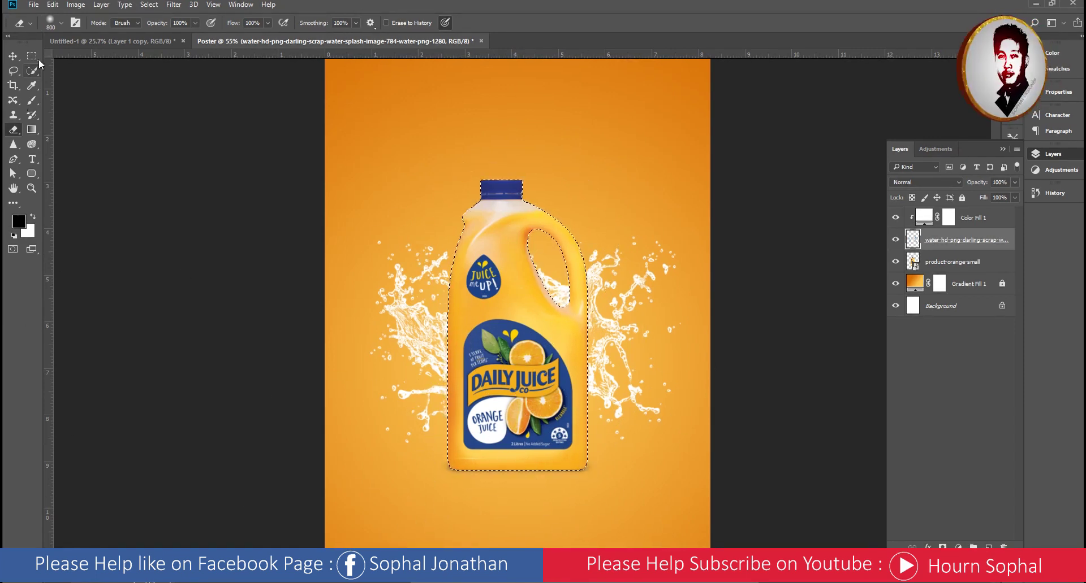
Clear the bottle selection and zoom the poster to 50%.
click(149, 5)
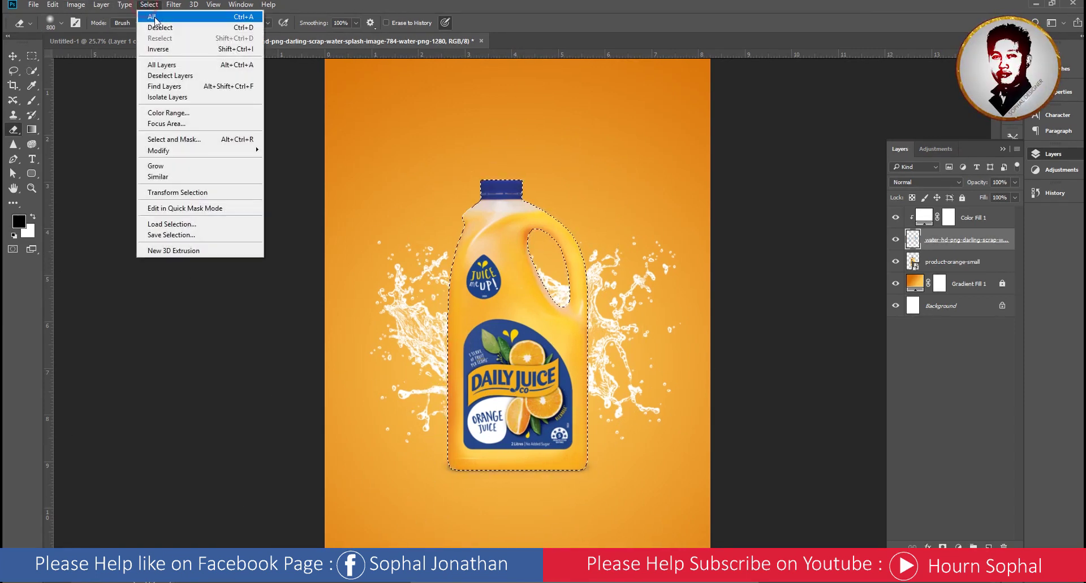
click(159, 30)
click(16, 57)
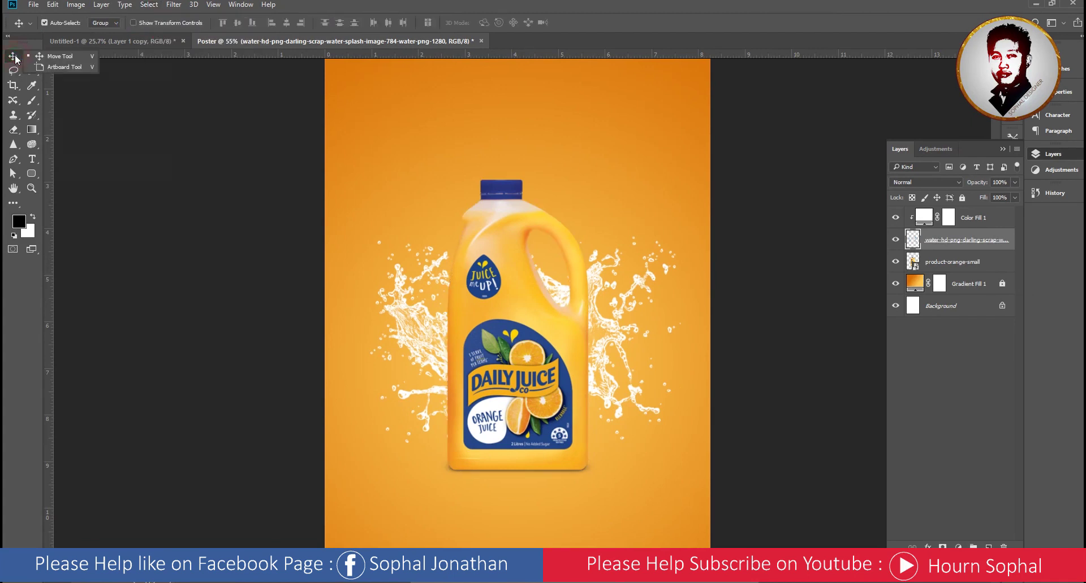
scroll(619, 405, down, 3)
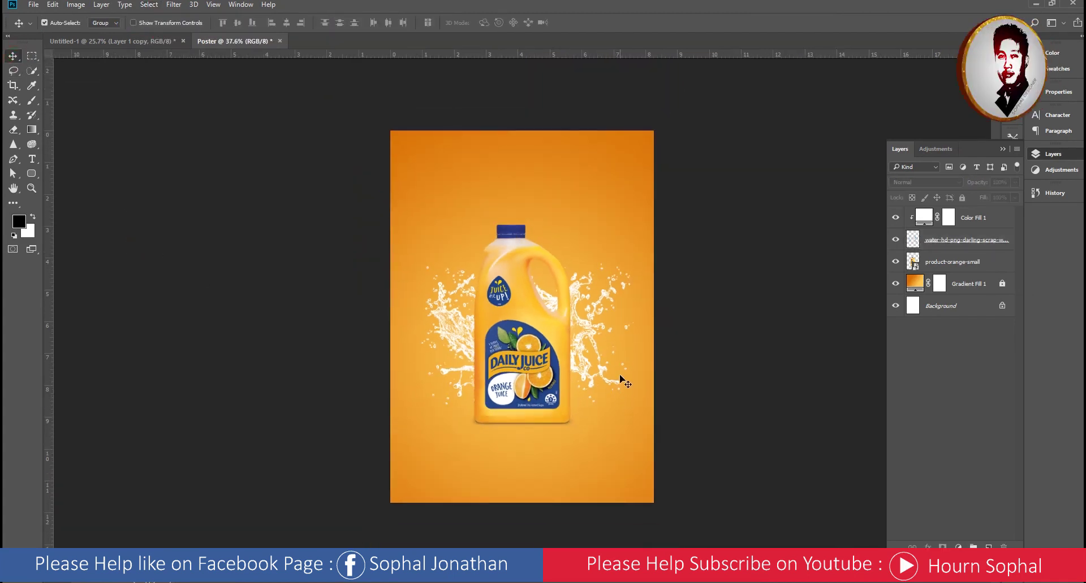
key(ctrl+plus)
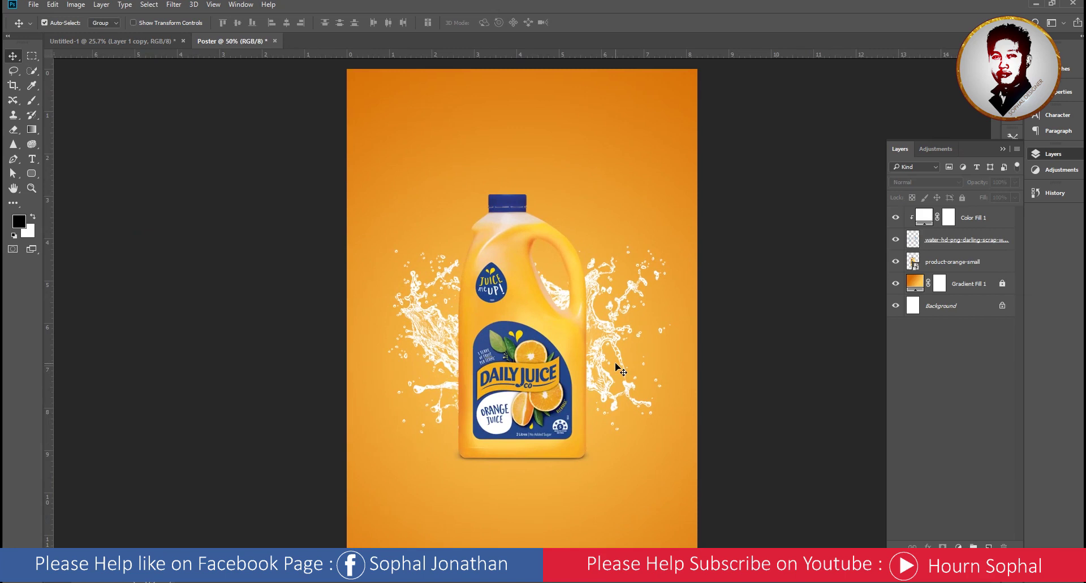
Lock the Color Fill 1, water-splash and product-orange-small layers.
click(1000, 225)
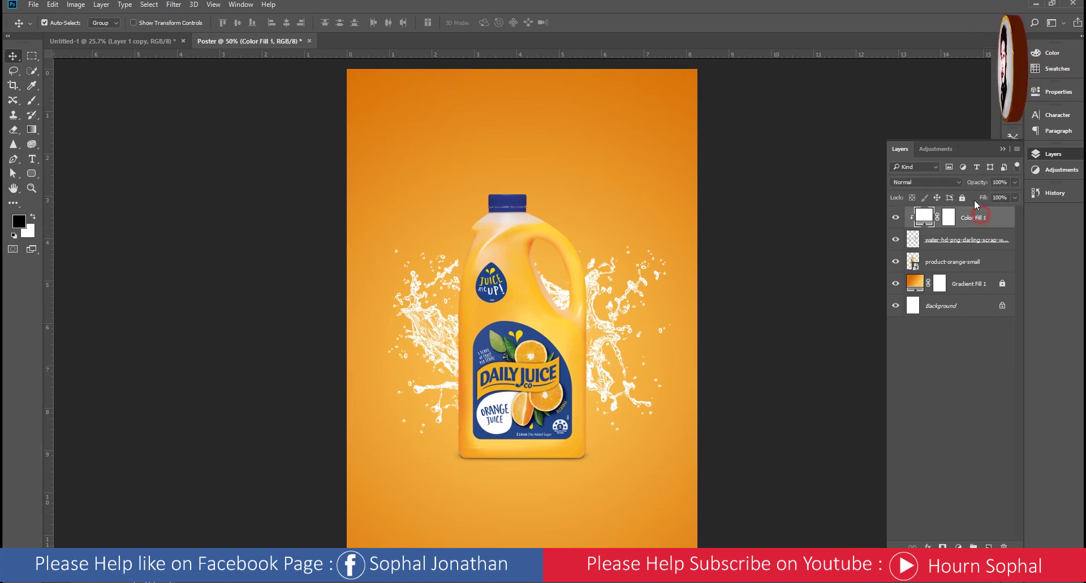
click(962, 198)
click(971, 244)
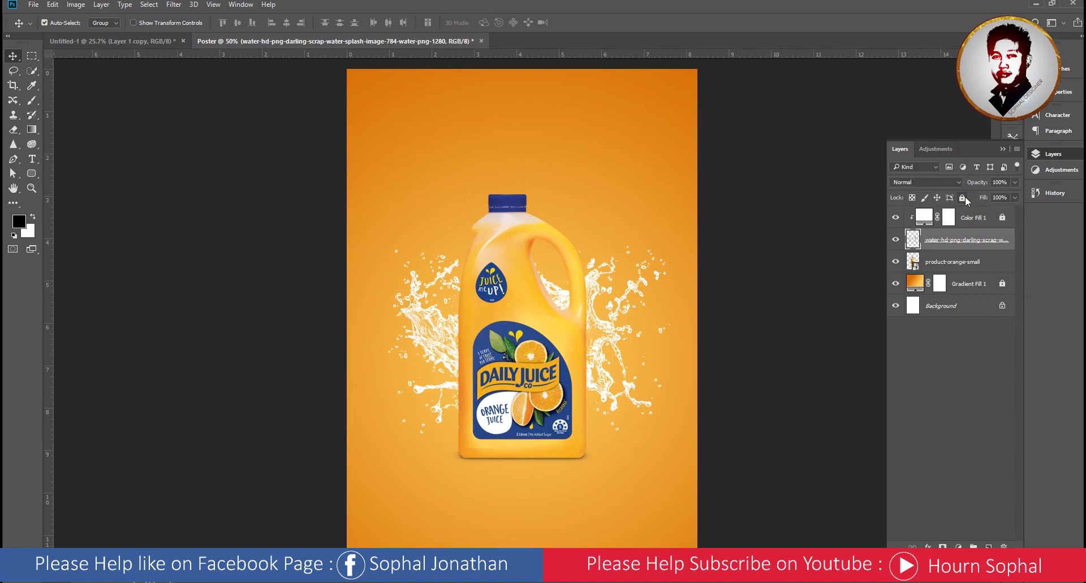
click(973, 267)
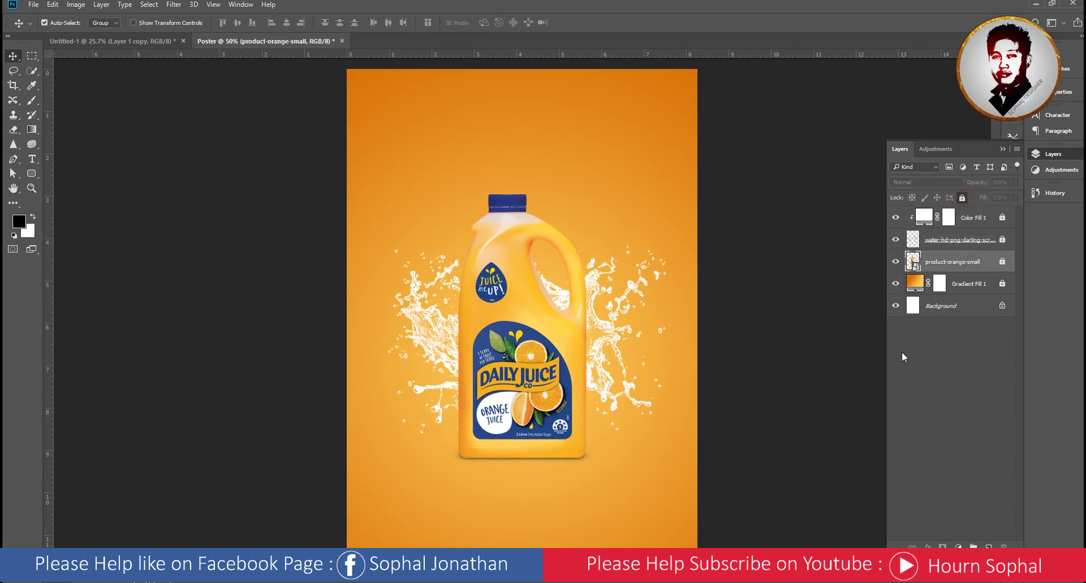
scroll(581, 371, up, 1)
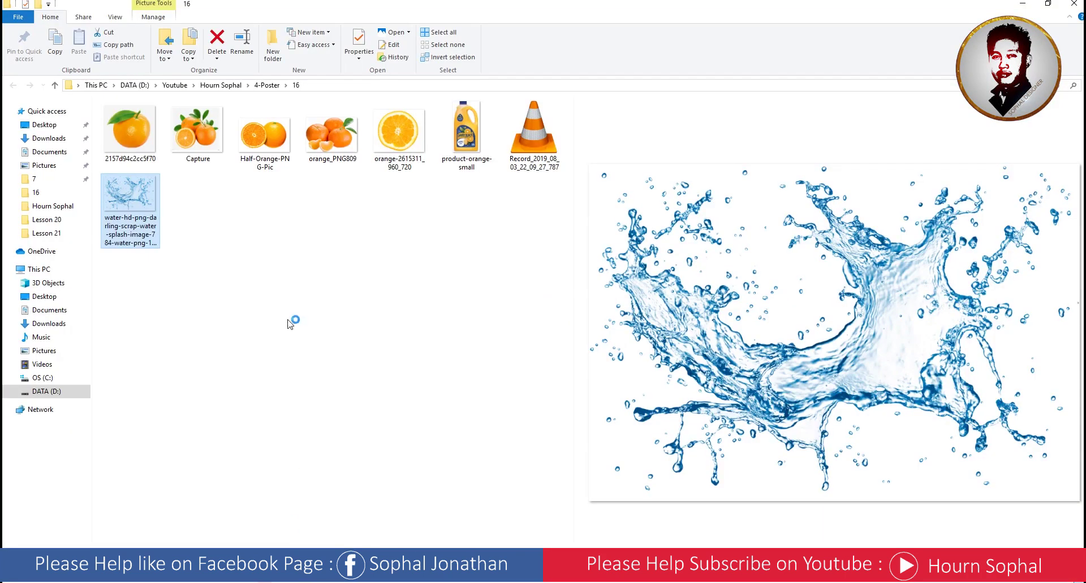
Drag the orange photos from File Explorer onto the poster canvas.
click(139, 127)
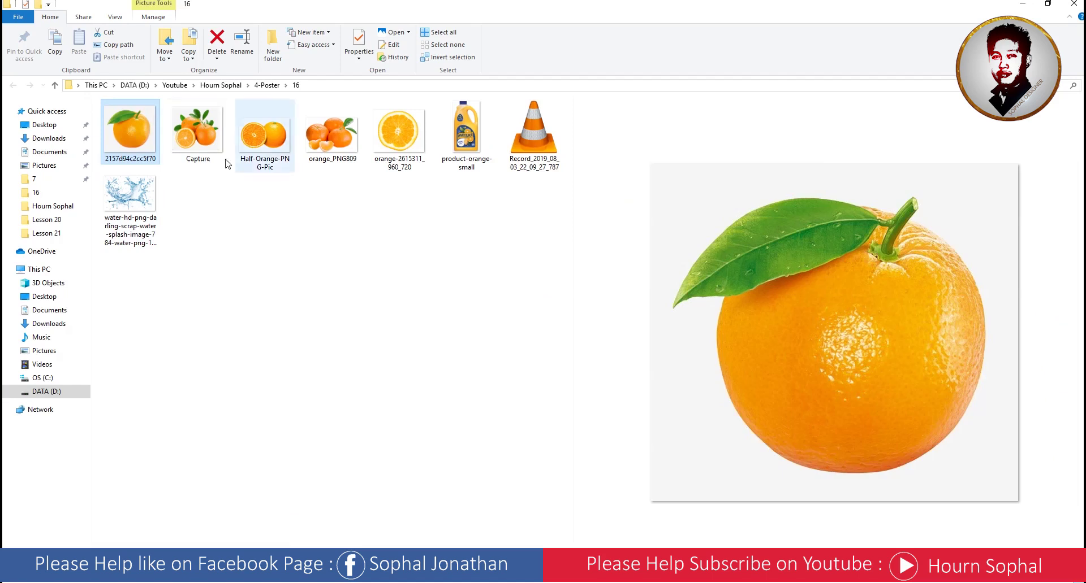
ctrl+click(398, 130)
drag(399, 130, 503, 388)
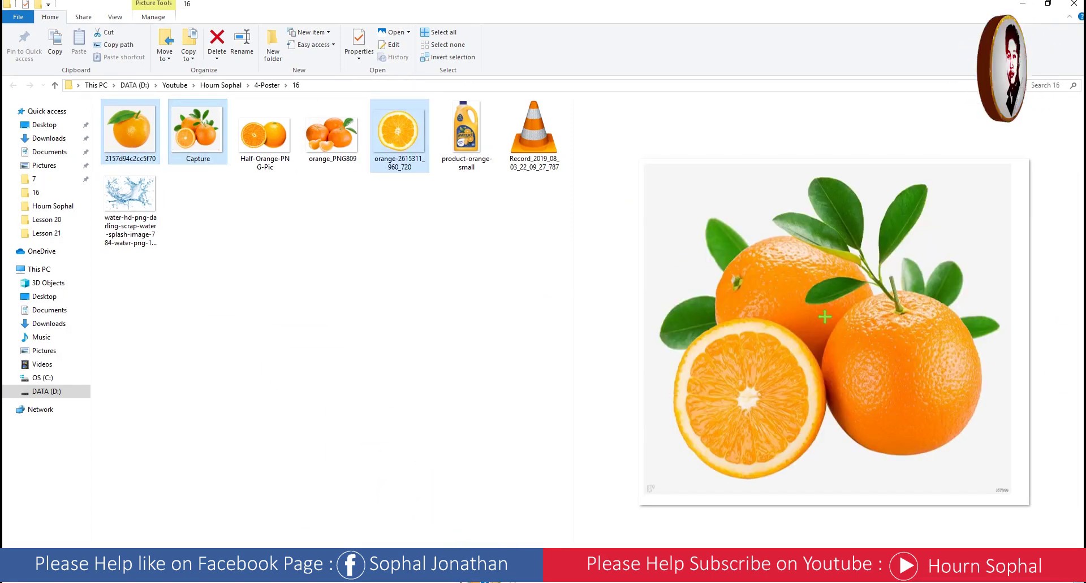
Commit the placed orange photos and move their three layers to the top of the stack.
key(Return)
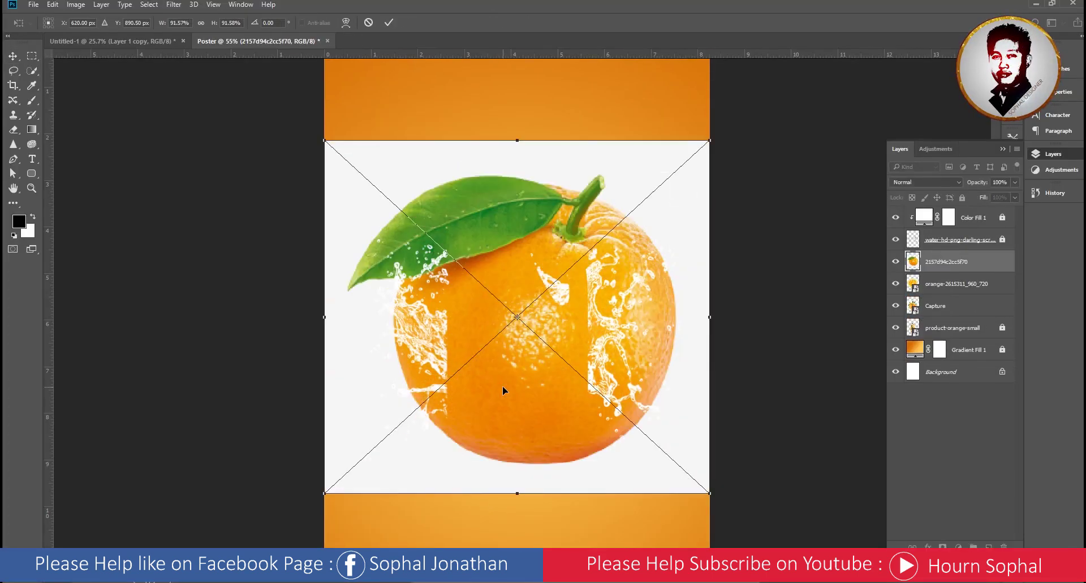
key(Return)
scroll(465, 327, down, 3)
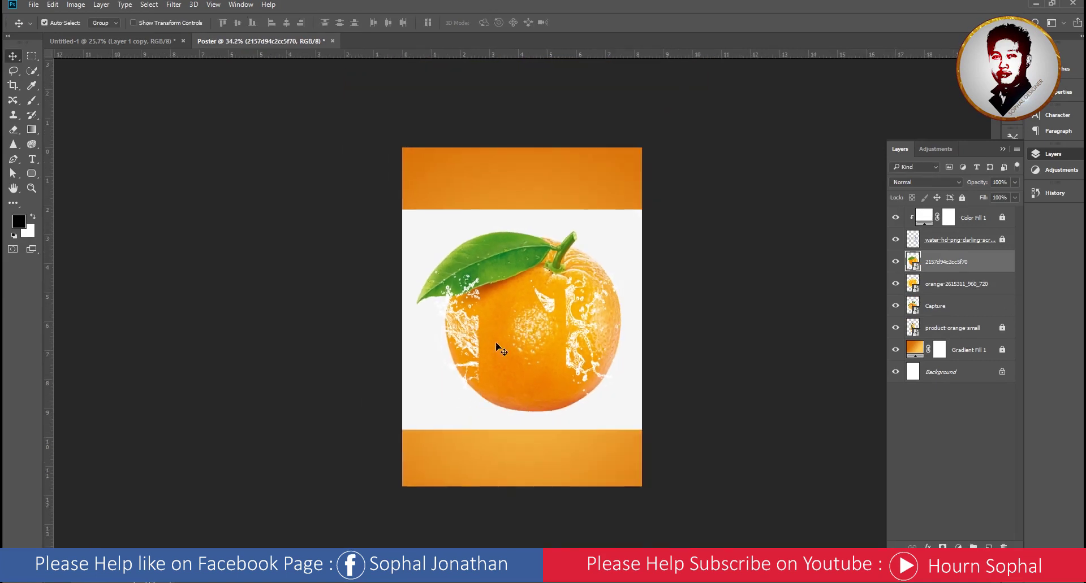
shift+click(941, 305)
drag(949, 297, 947, 214)
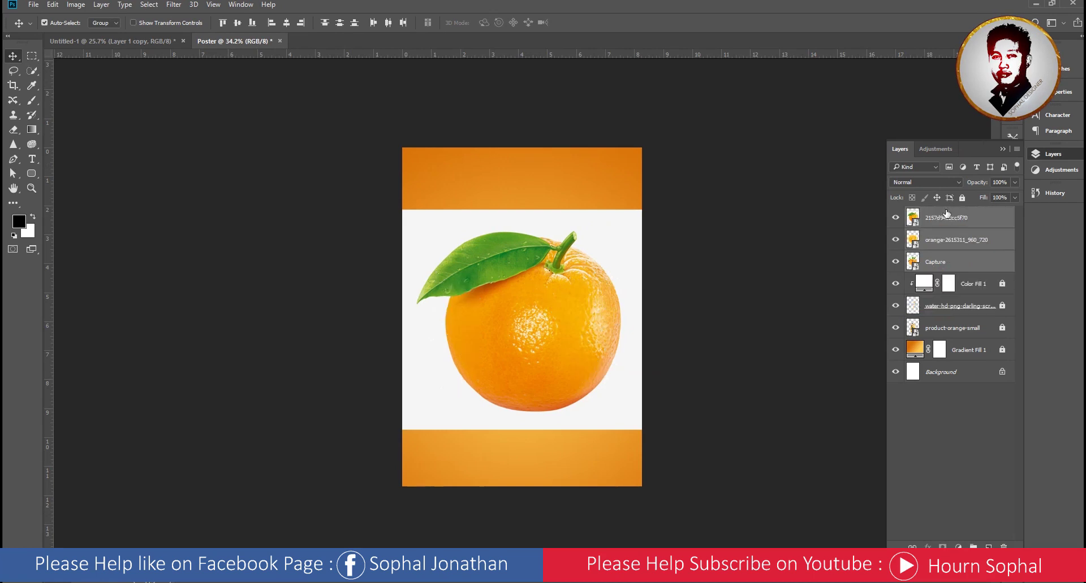
click(848, 329)
Shrink the whole-orange photo to about 71% with Free Transform.
click(629, 357)
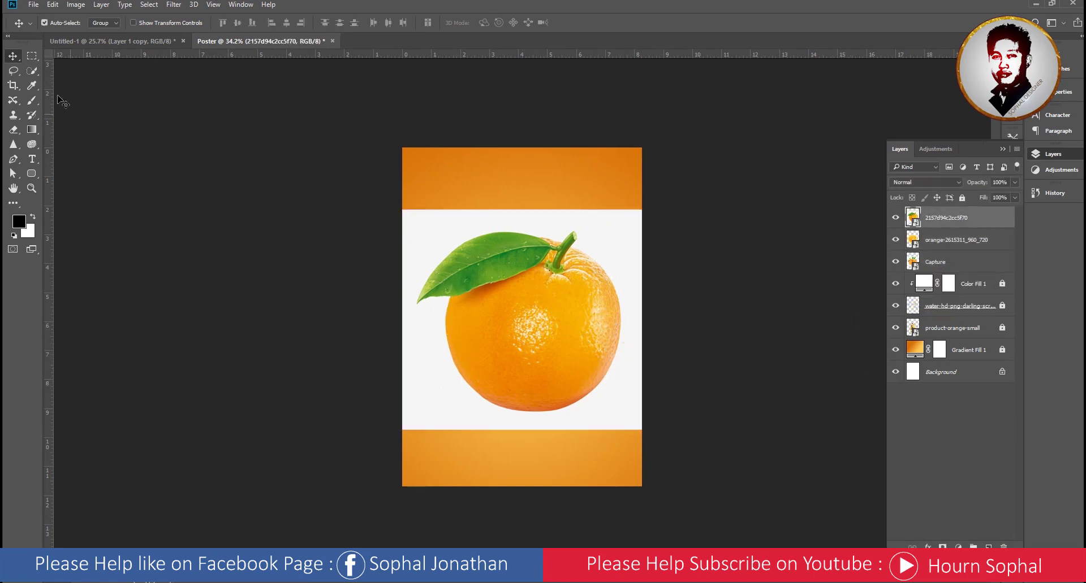
click(52, 4)
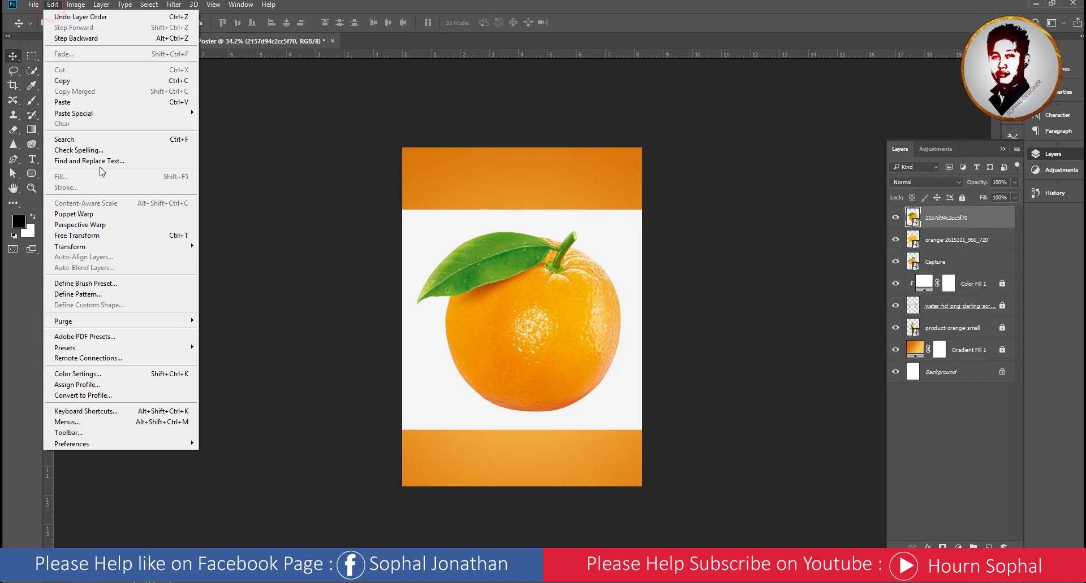
click(108, 234)
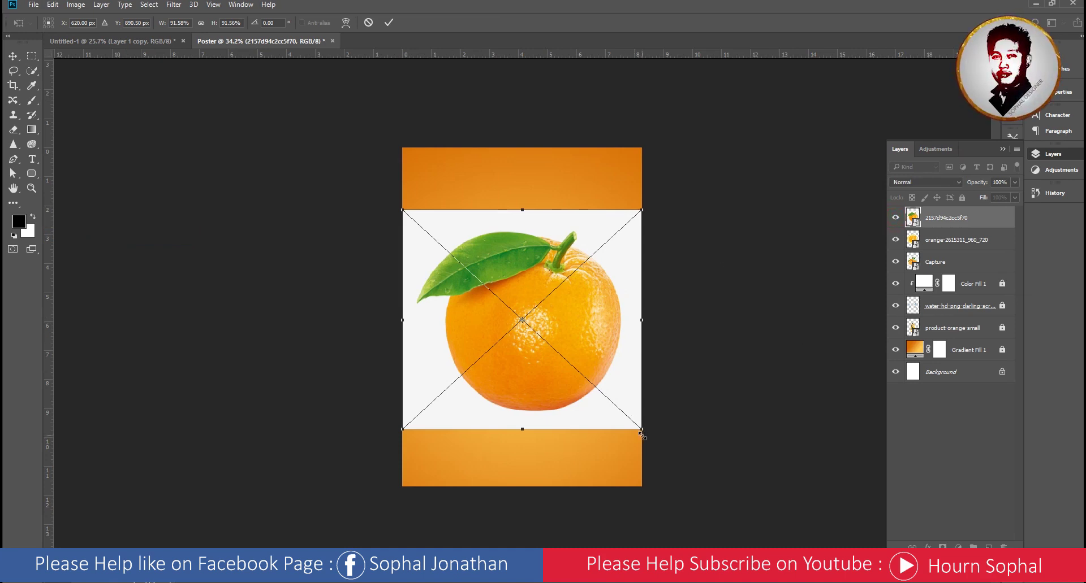
drag(643, 431, 613, 417)
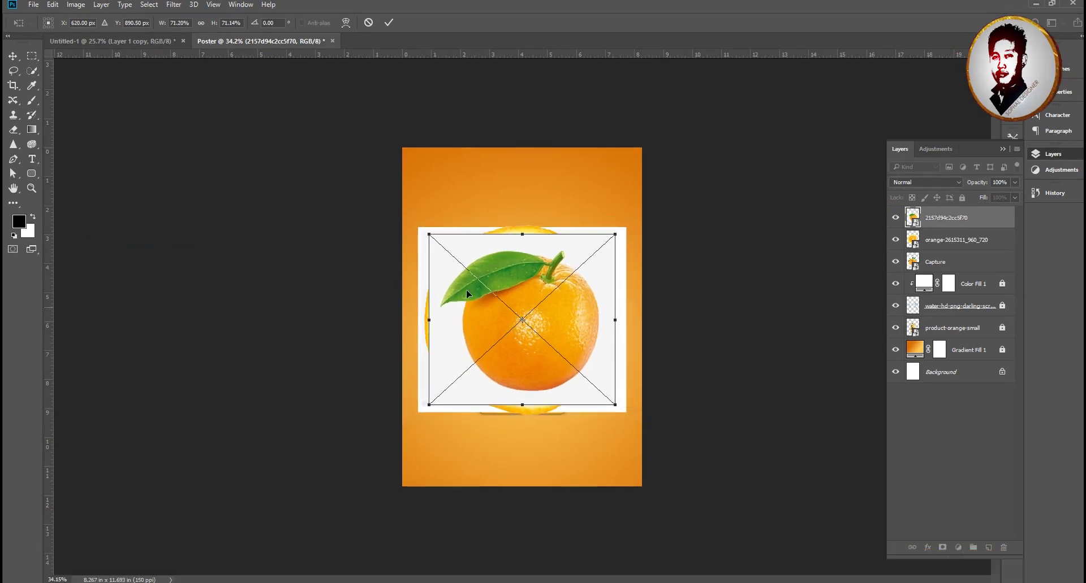
click(389, 23)
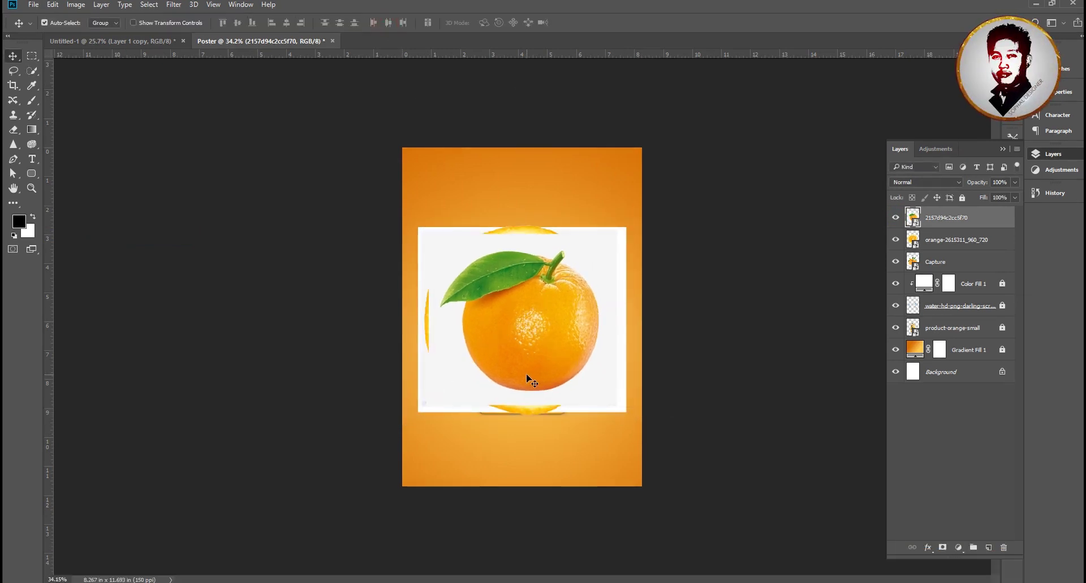
Raise the whole orange above the slice and rasterize its layer.
drag(551, 337, 543, 266)
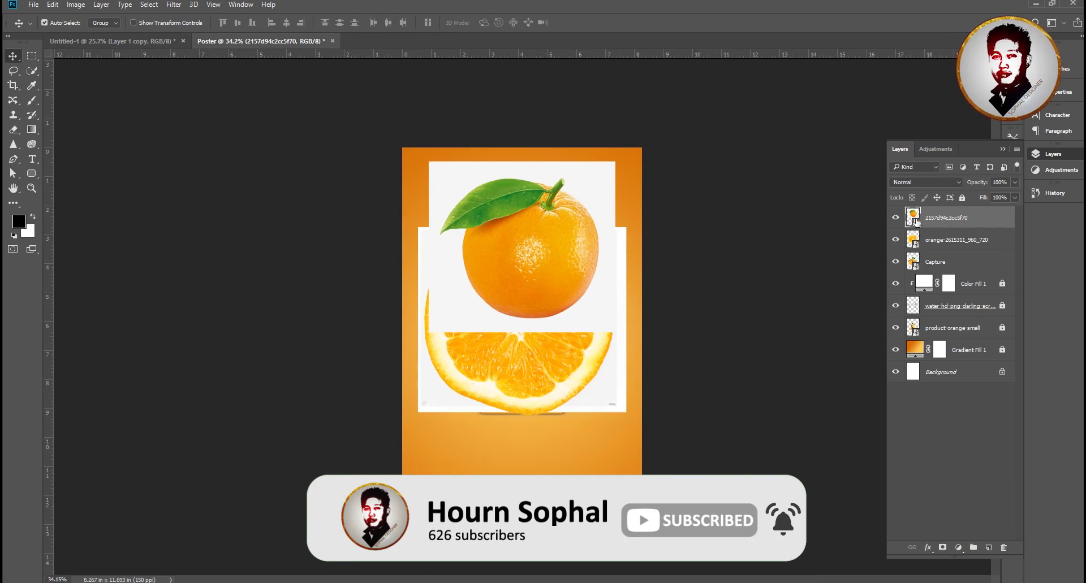
right_click(957, 219)
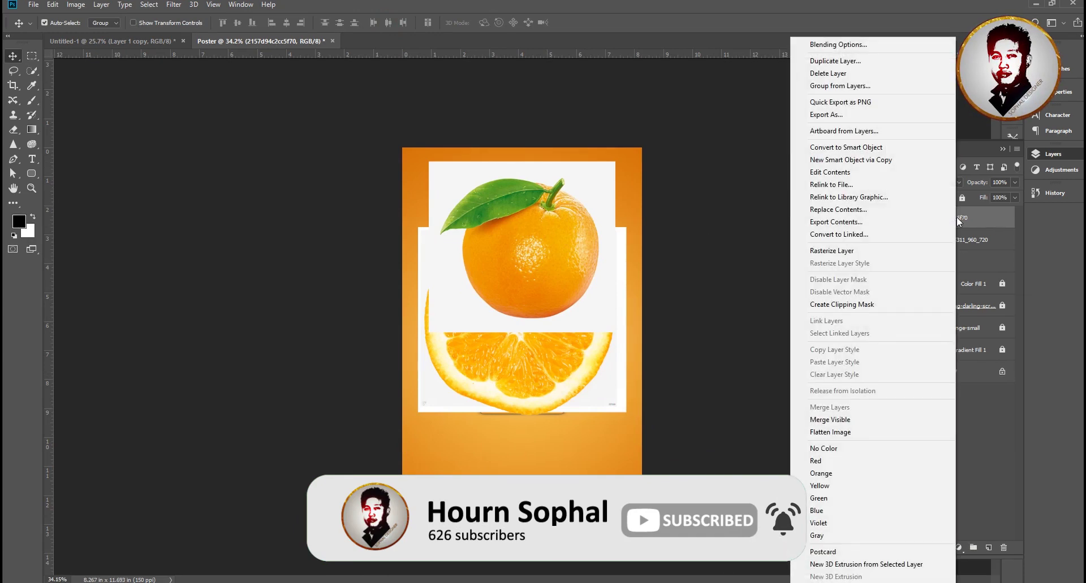
click(835, 252)
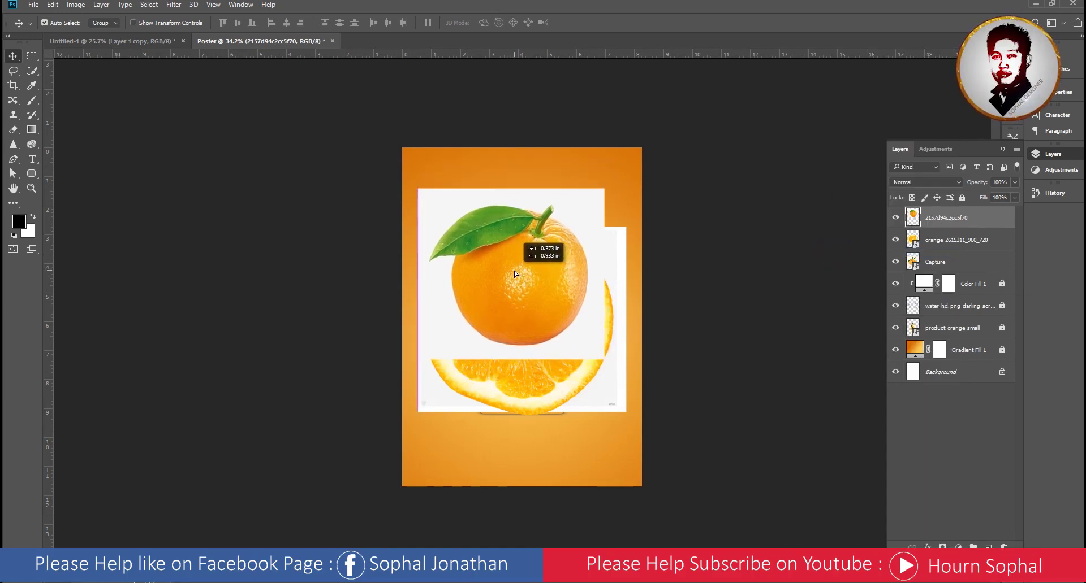
drag(527, 246, 527, 262)
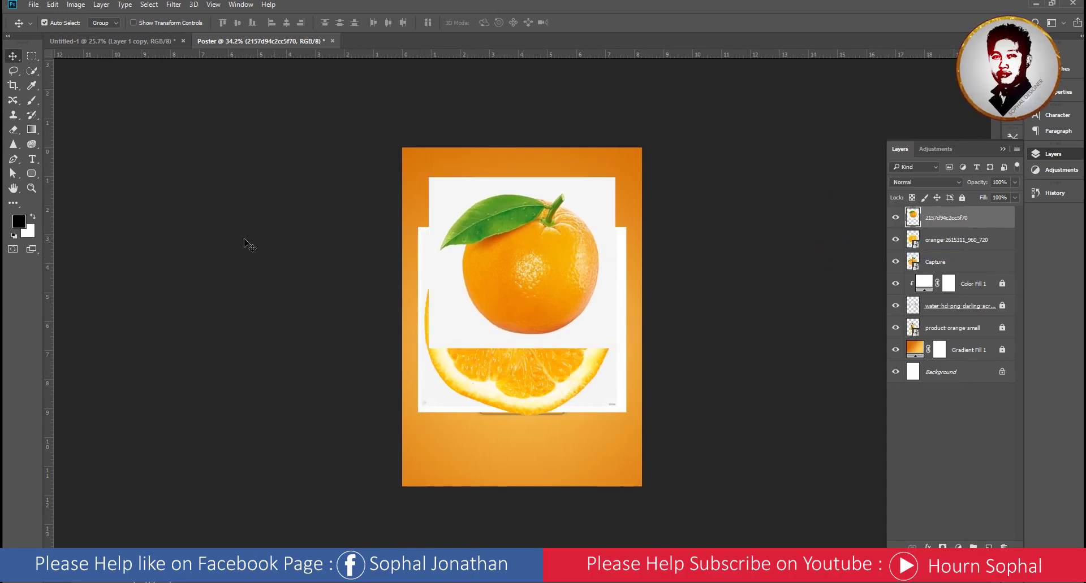
Erase the whole orange's white background with the Magic Eraser.
click(14, 130)
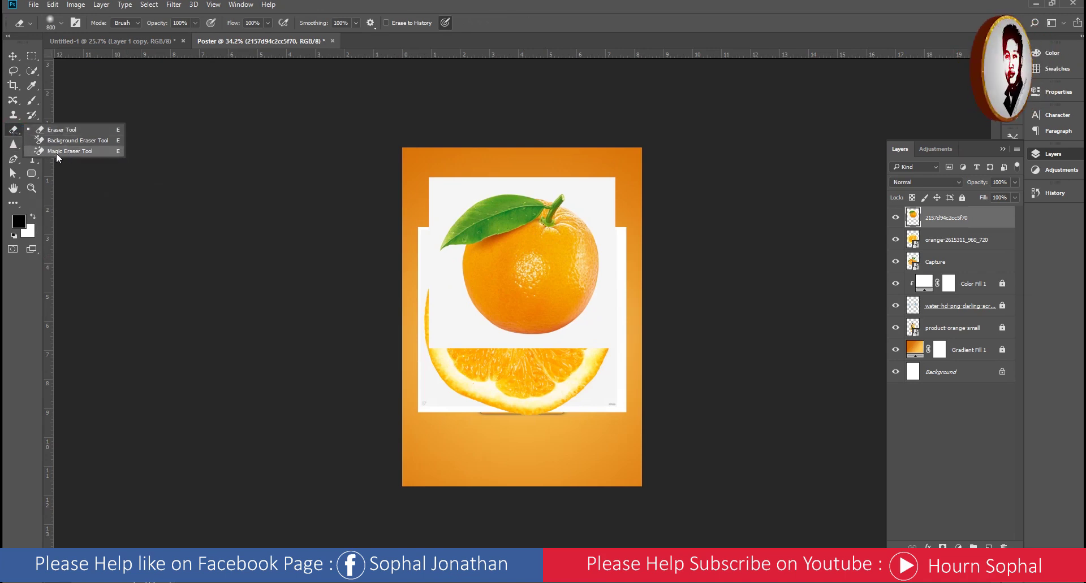
click(89, 150)
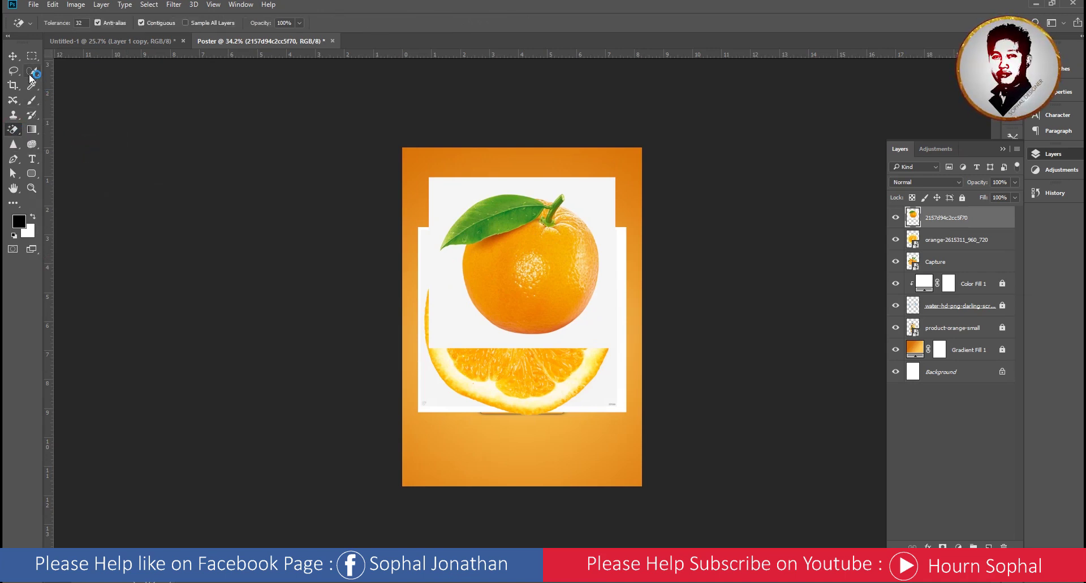
click(30, 75)
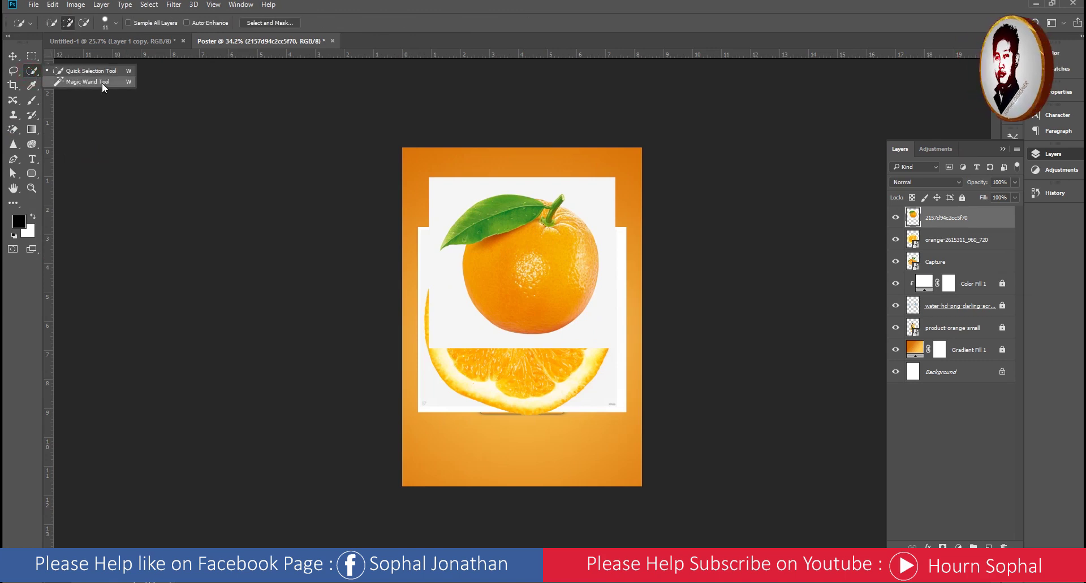
click(14, 129)
click(55, 151)
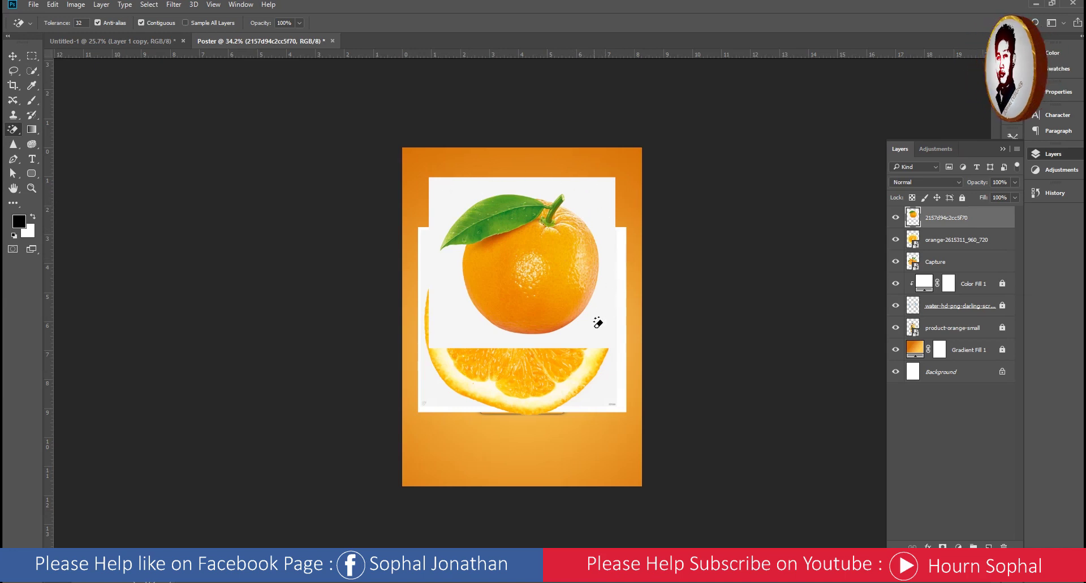
click(458, 197)
Place the whole orange and slice at the bottom and the oranges cluster at the top.
key(v)
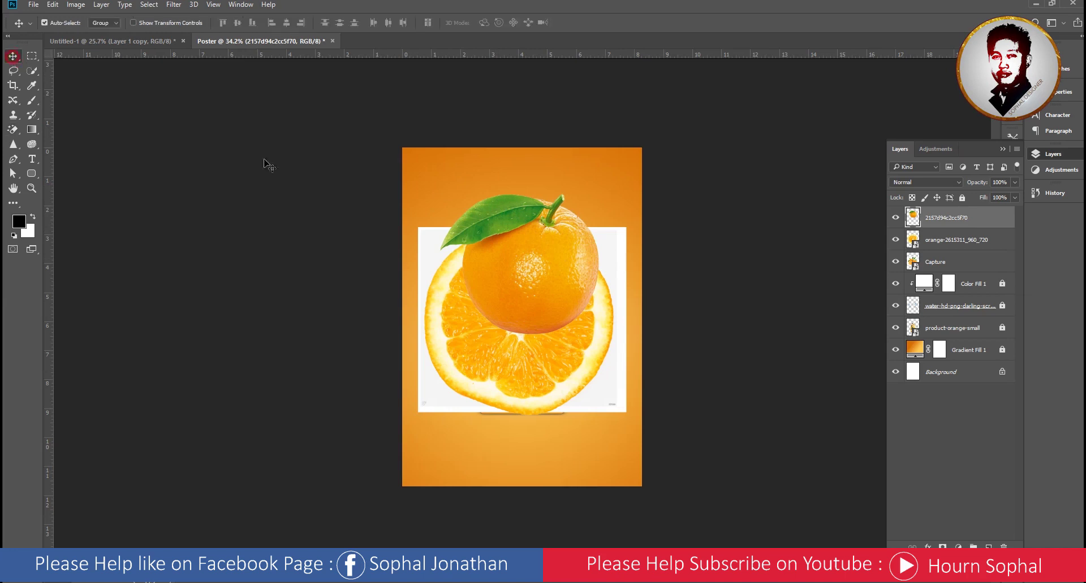
mouse_move(566, 256)
mouse_down()
mouse_move(559, 202)
mouse_move(545, 399)
mouse_up()
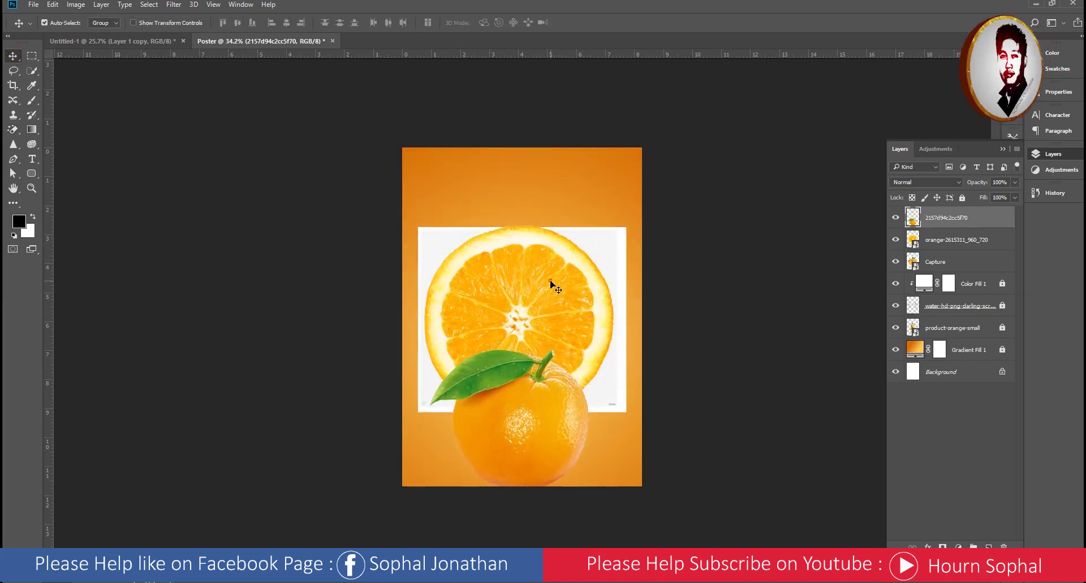
drag(552, 286, 557, 389)
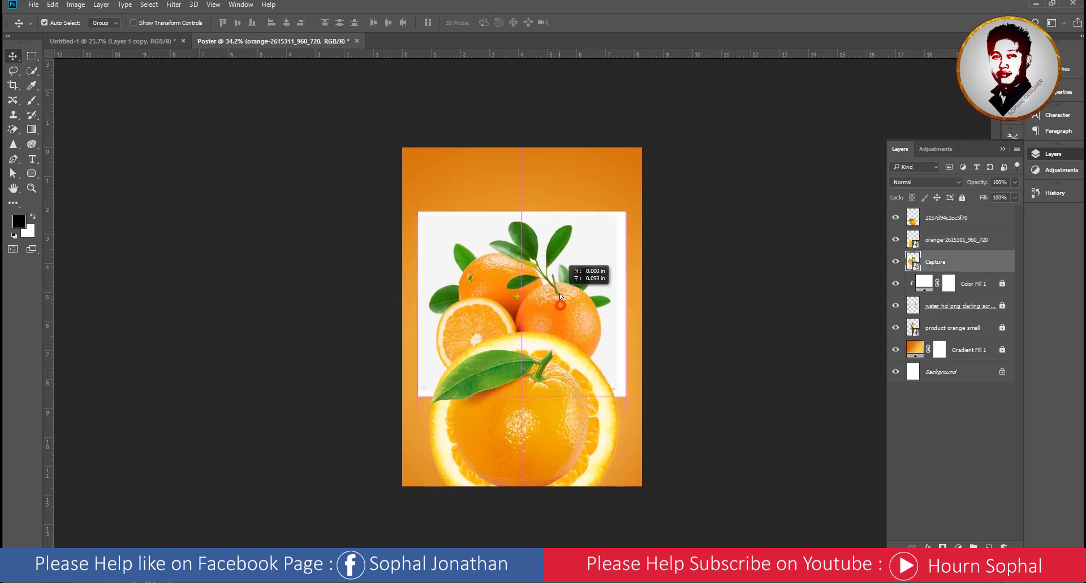
drag(561, 308, 565, 240)
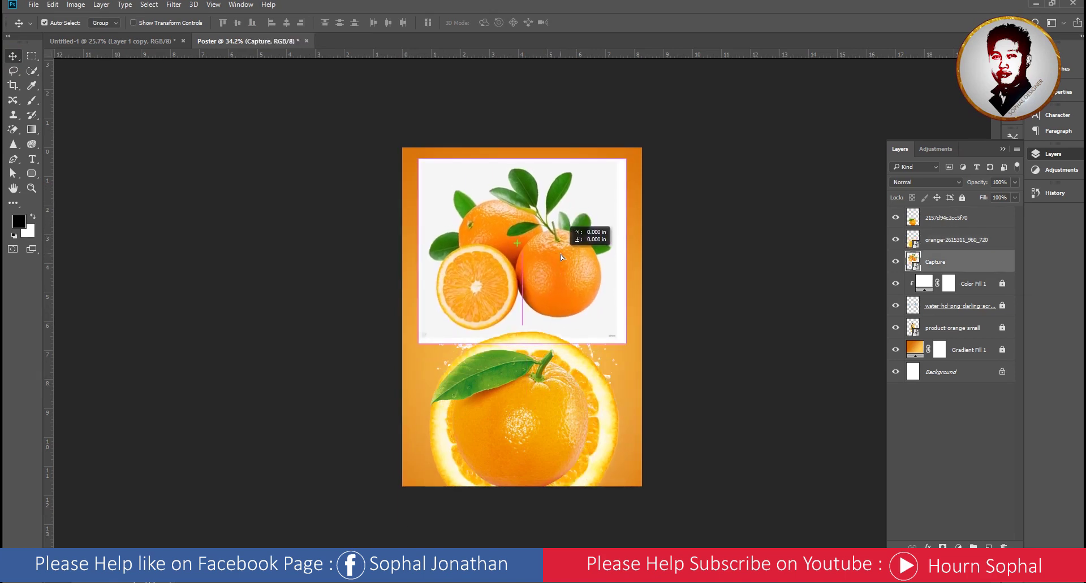
Rasterize the Capture layer and delete its white background using the Magic Wand.
right_click(927, 263)
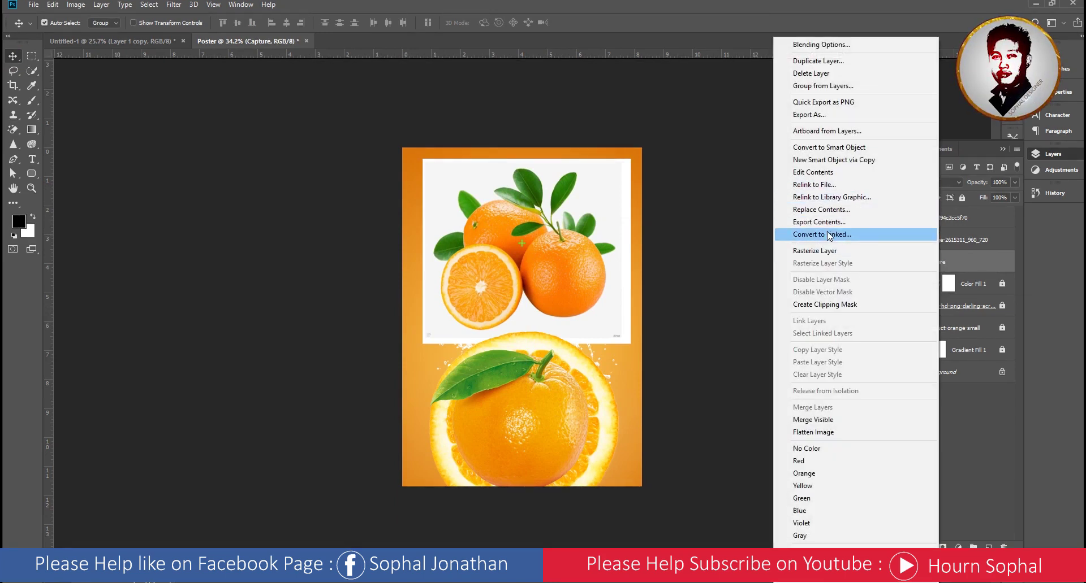
click(825, 251)
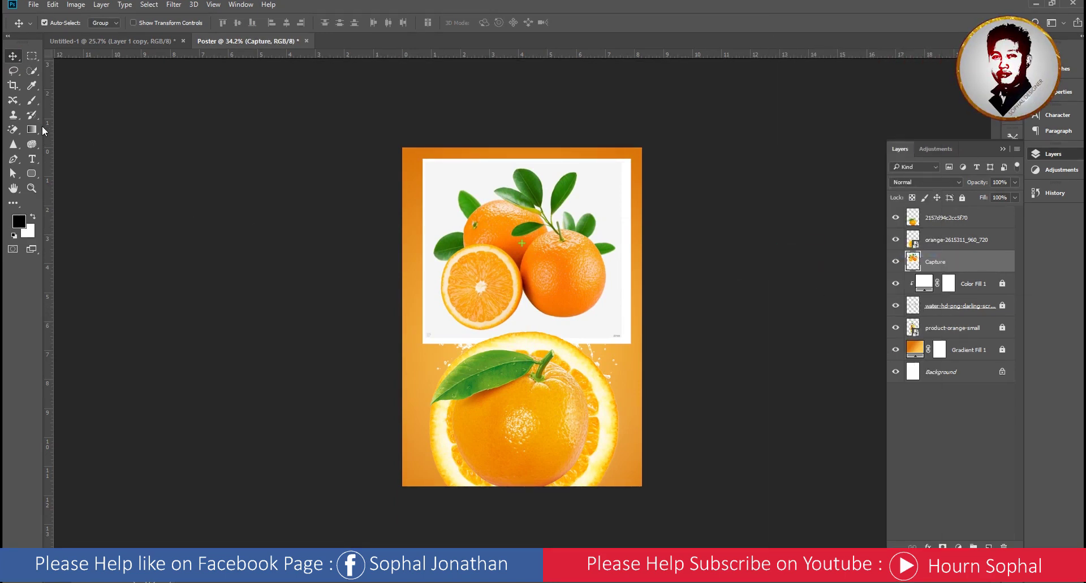
right_click(36, 72)
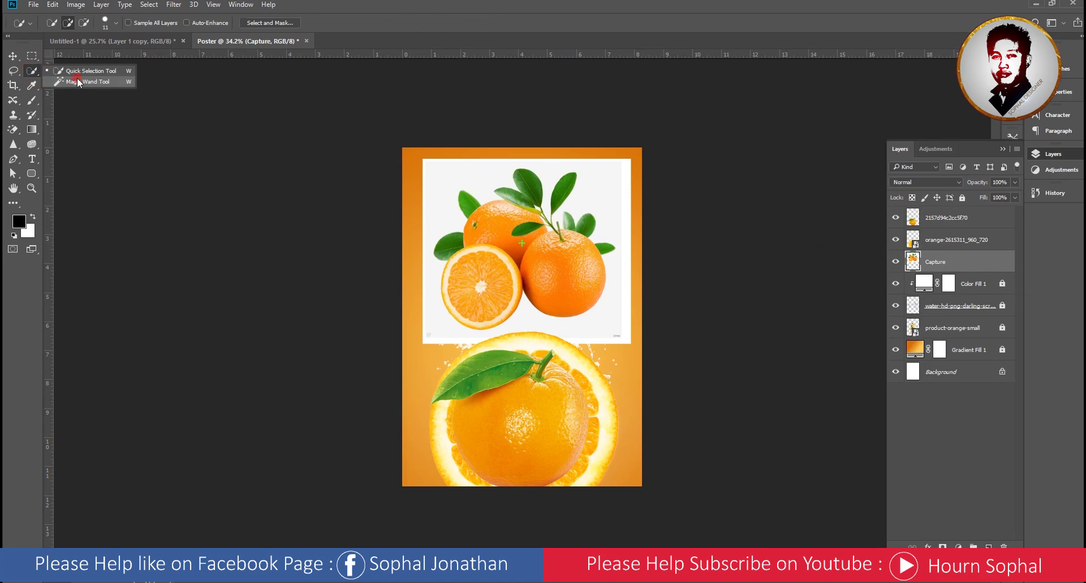
click(77, 81)
click(483, 177)
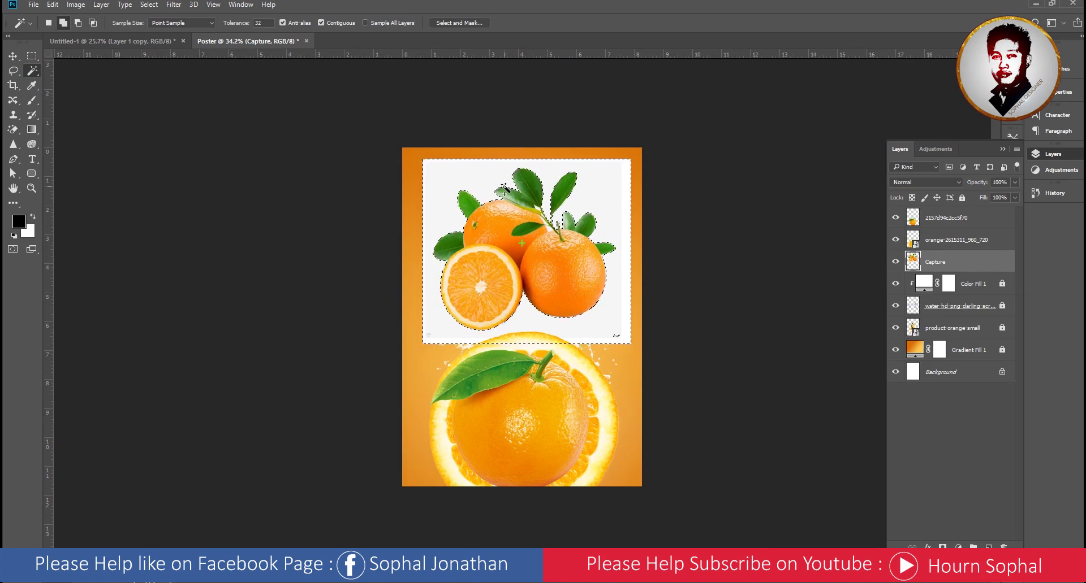
key(Delete)
key(ctrl+d)
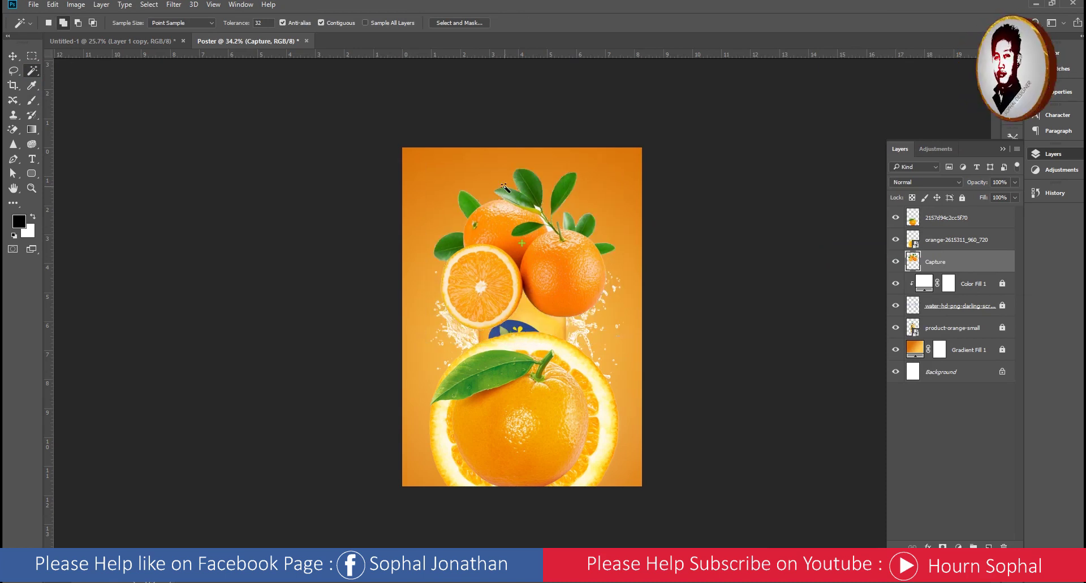
key(v)
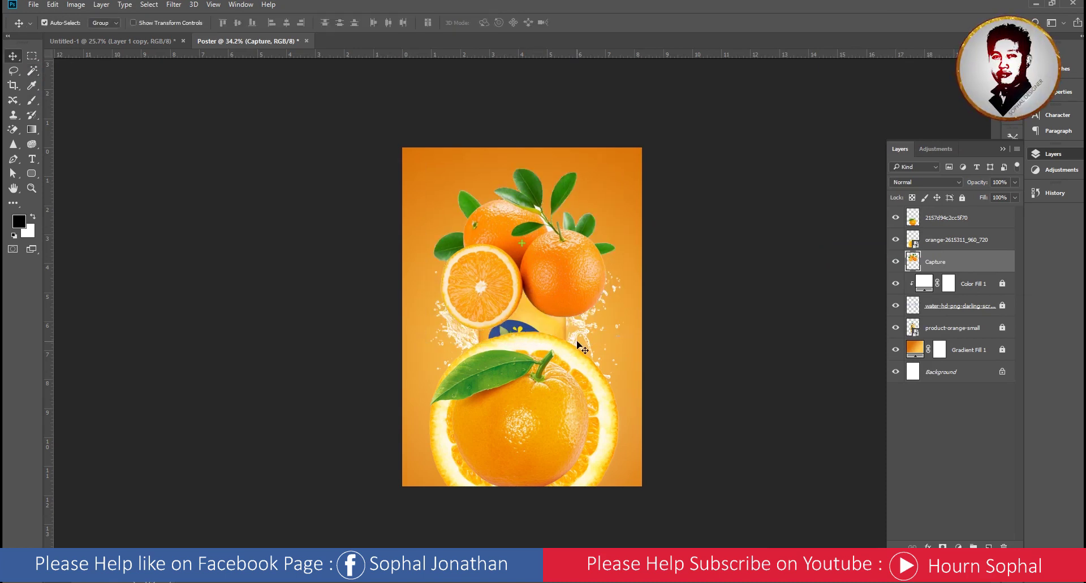
Move the oranges cluster up and erase the white patch between its leaves.
drag(564, 289, 544, 278)
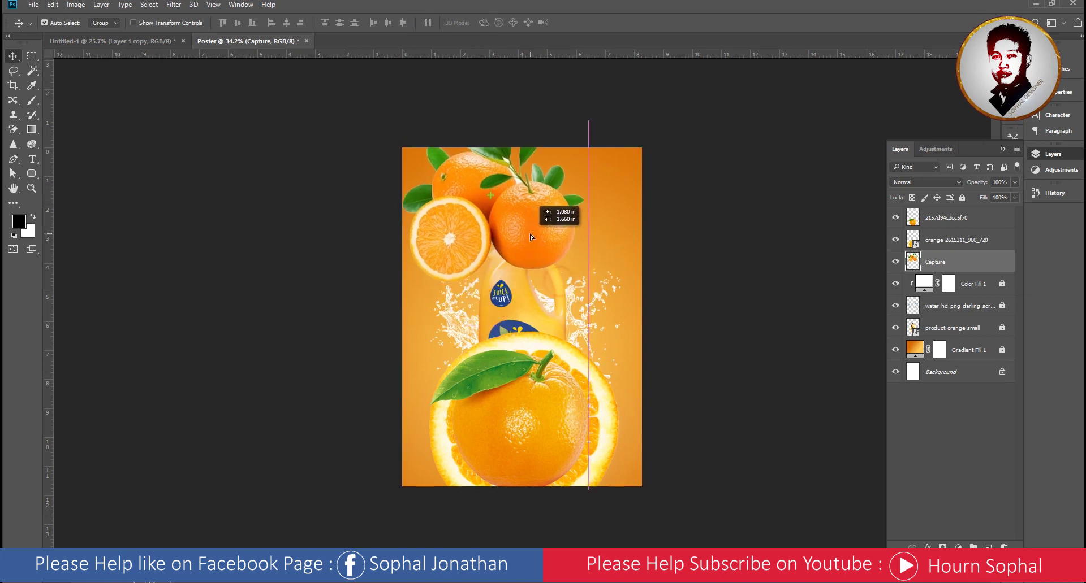
scroll(543, 291, up, 2)
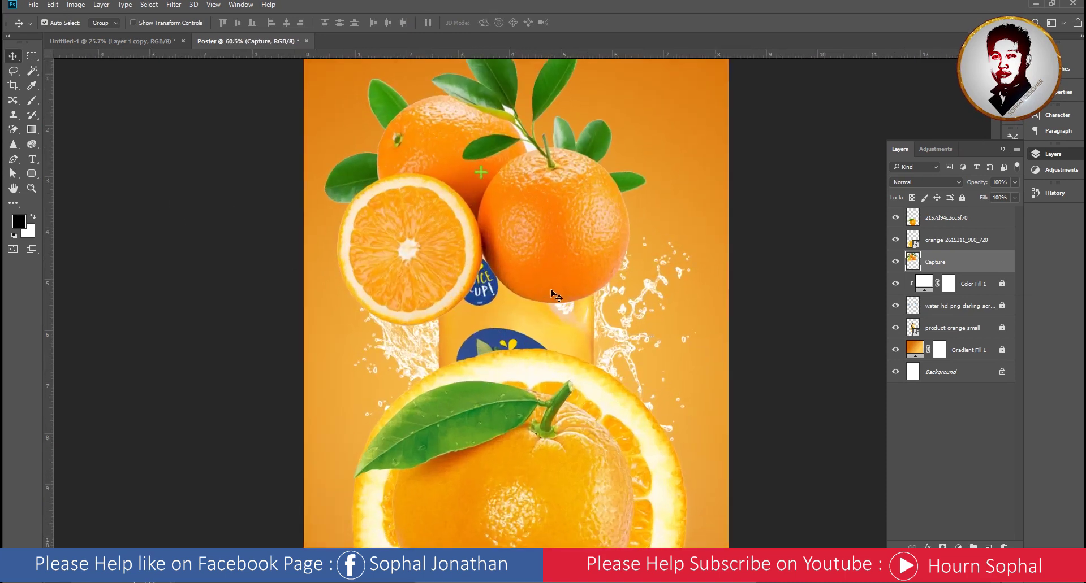
scroll(537, 238, up, 2)
scroll(531, 169, up, 2)
scroll(543, 311, up, 2)
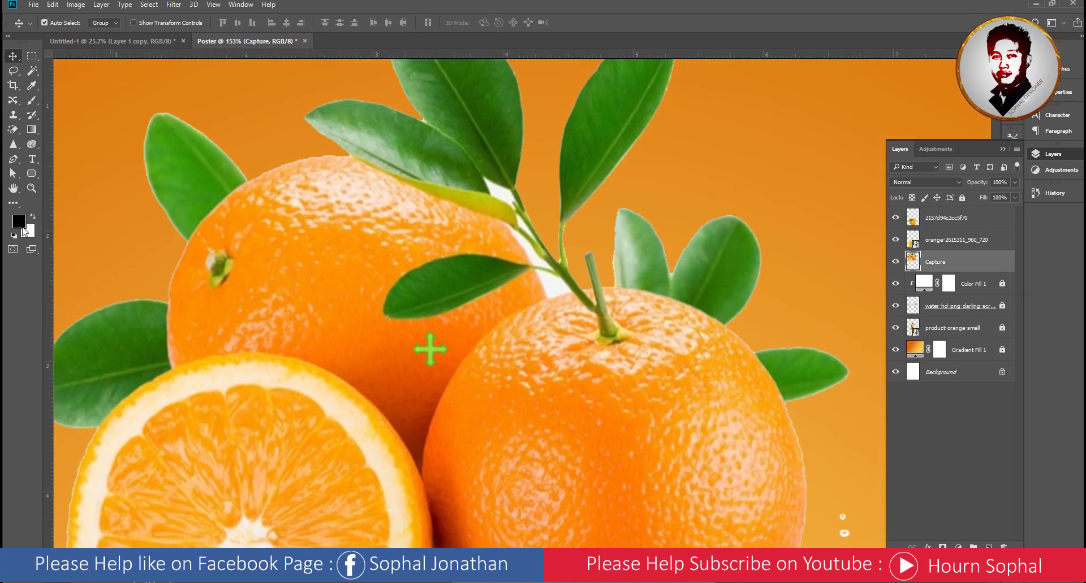
right_click(13, 134)
click(70, 151)
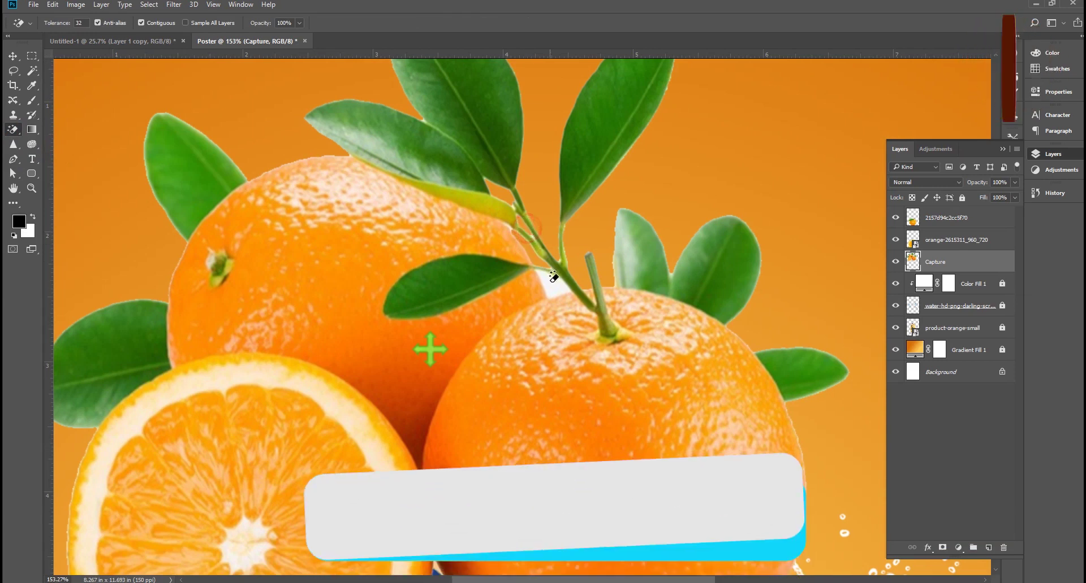
click(553, 285)
Lower the orange cluster so it rests on the bottle cap.
scroll(555, 283, down, 5)
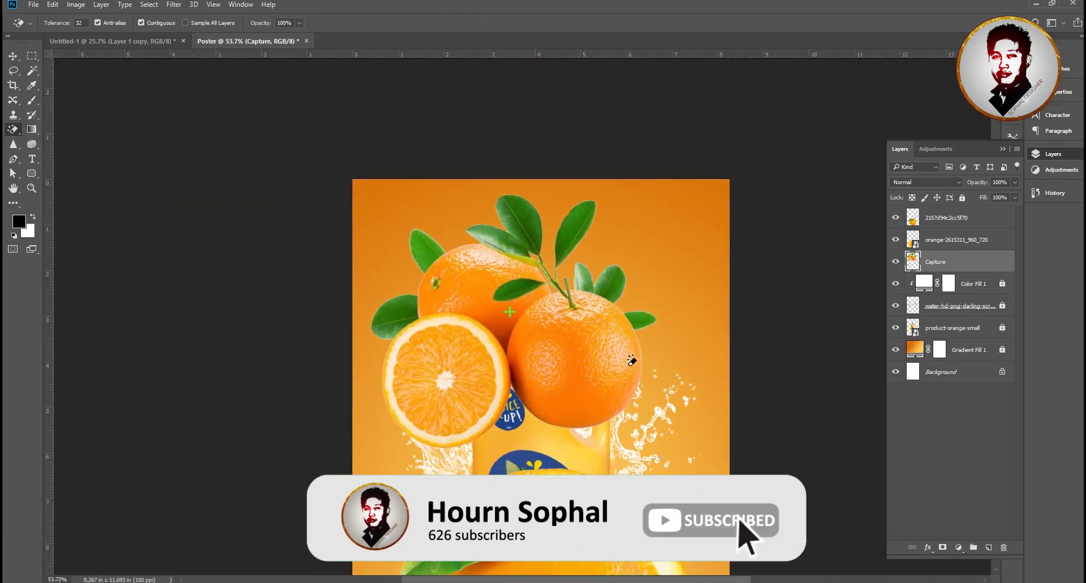
click(13, 56)
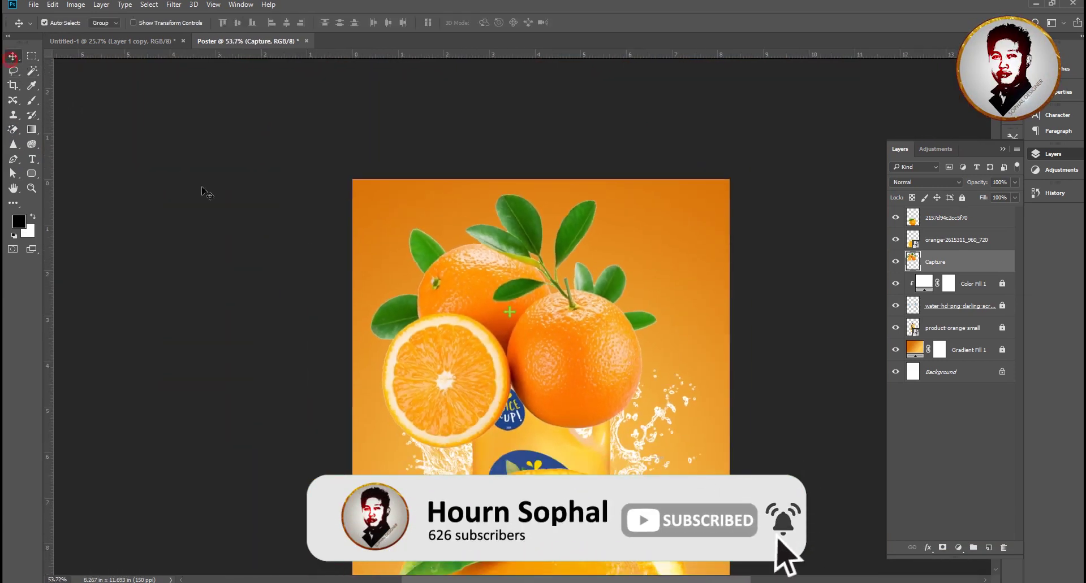
mouse_move(504, 331)
mouse_down()
mouse_move(479, 199)
mouse_move(480, 243)
mouse_up()
scroll(626, 369, up, 1)
scroll(633, 376, up, 4)
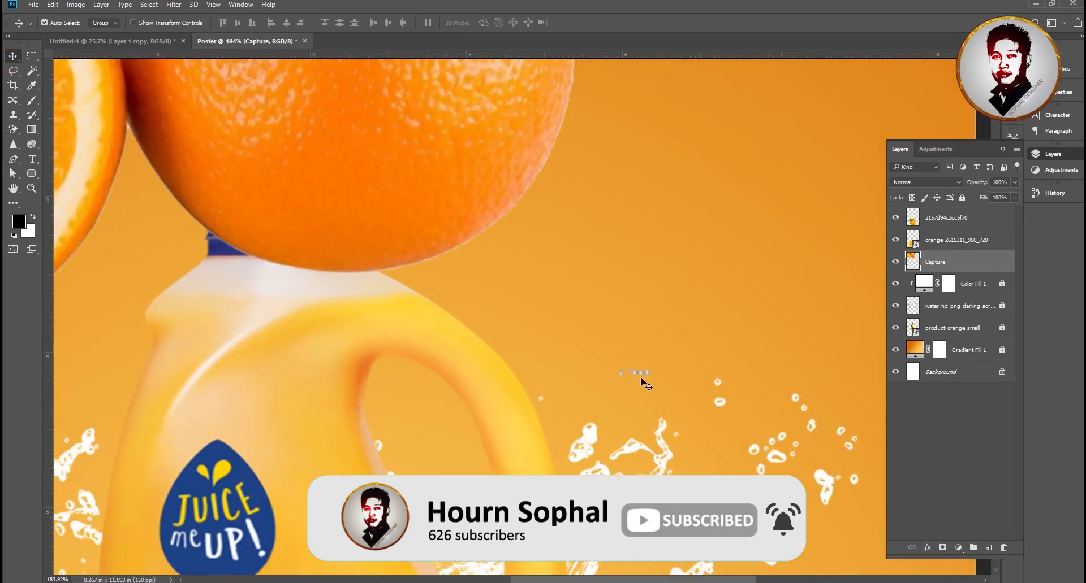
drag(393, 157, 419, 181)
Set the Eraser brush to 31 px, then fit the whole poster in view.
click(12, 129)
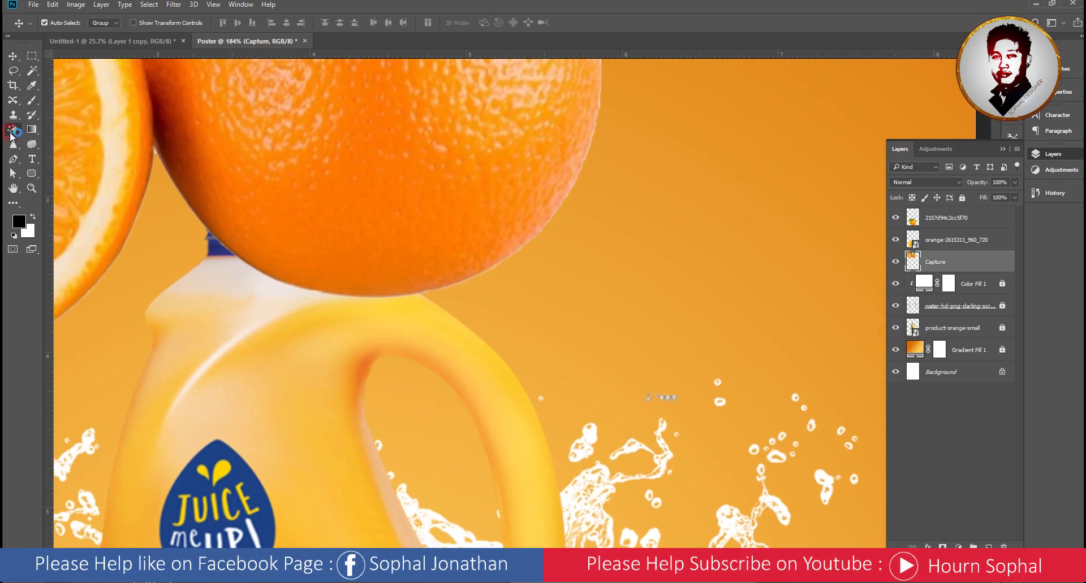
right_click(11, 134)
click(68, 127)
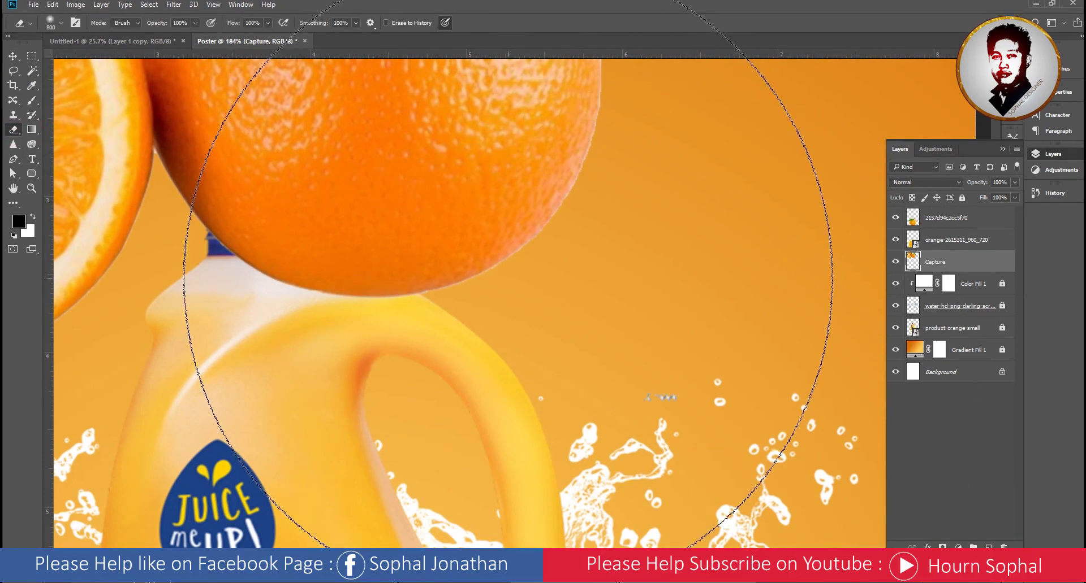
right_click(507, 277)
drag(630, 149, 578, 150)
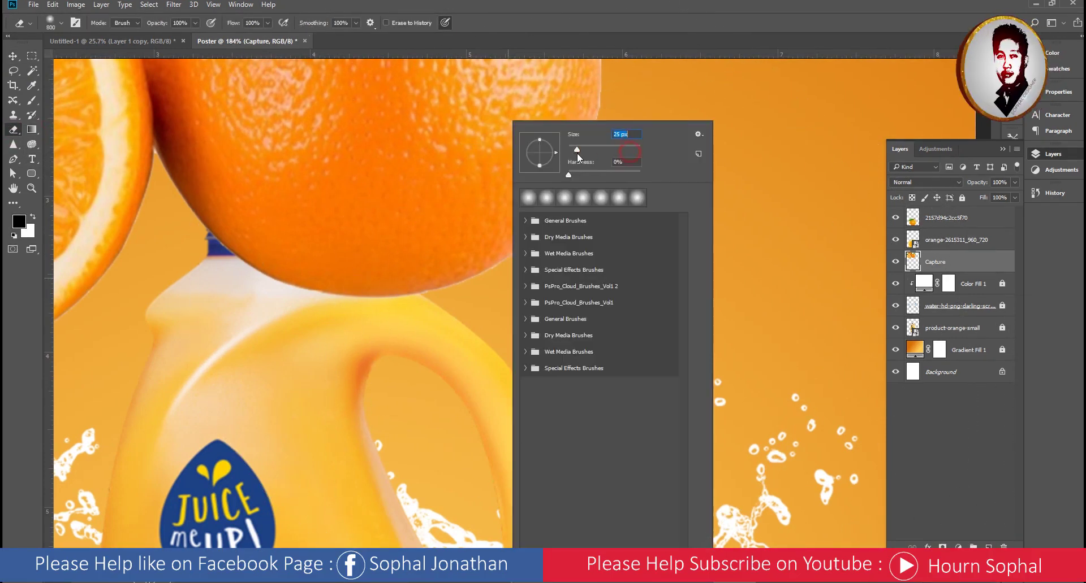
click(712, 161)
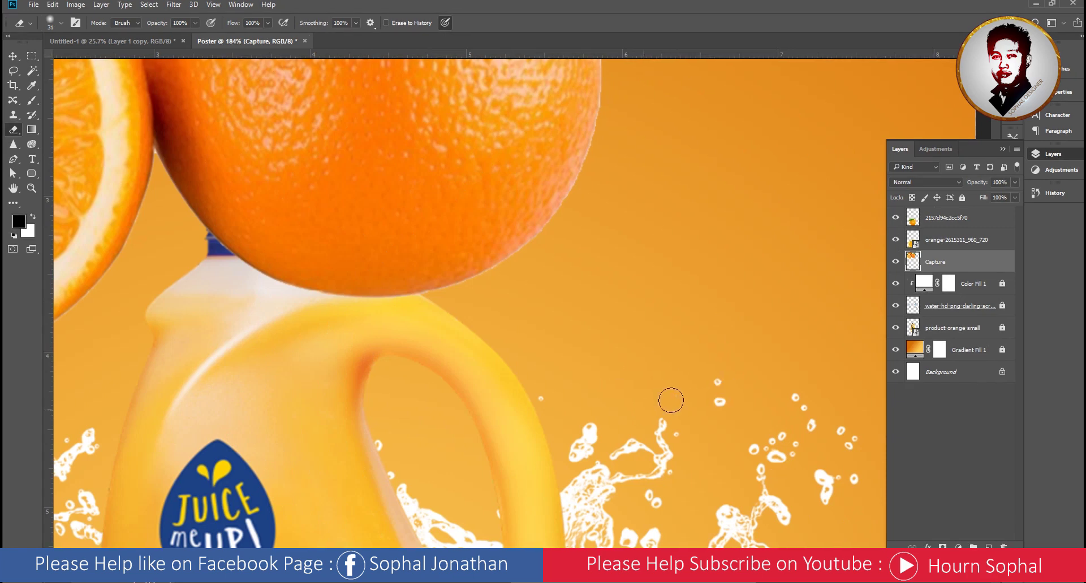
key(v)
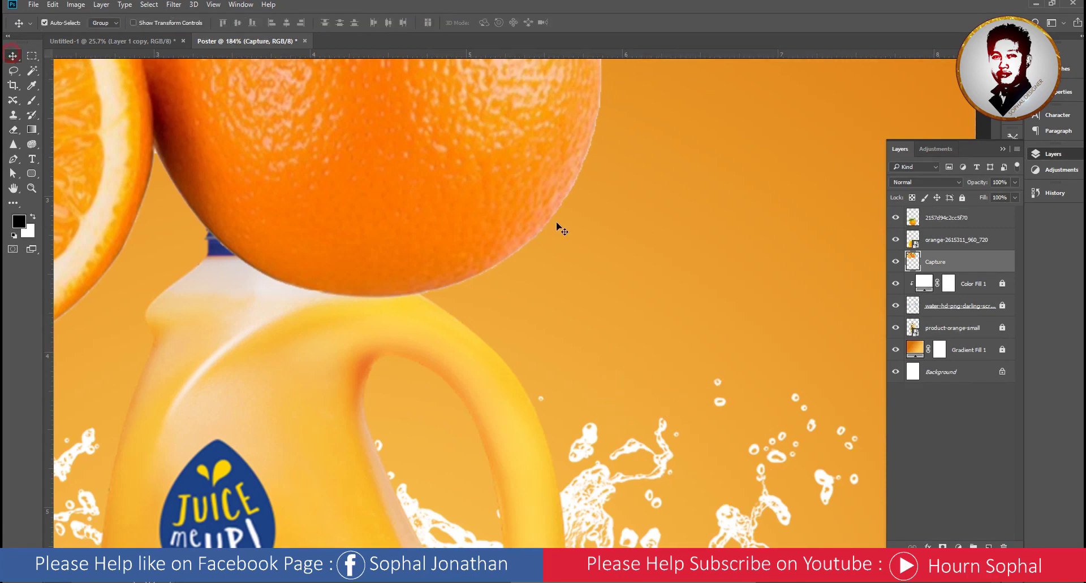
key(ctrl+0)
Rearrange the oranges and shrink the leafy orange to about 63%.
drag(562, 251, 578, 297)
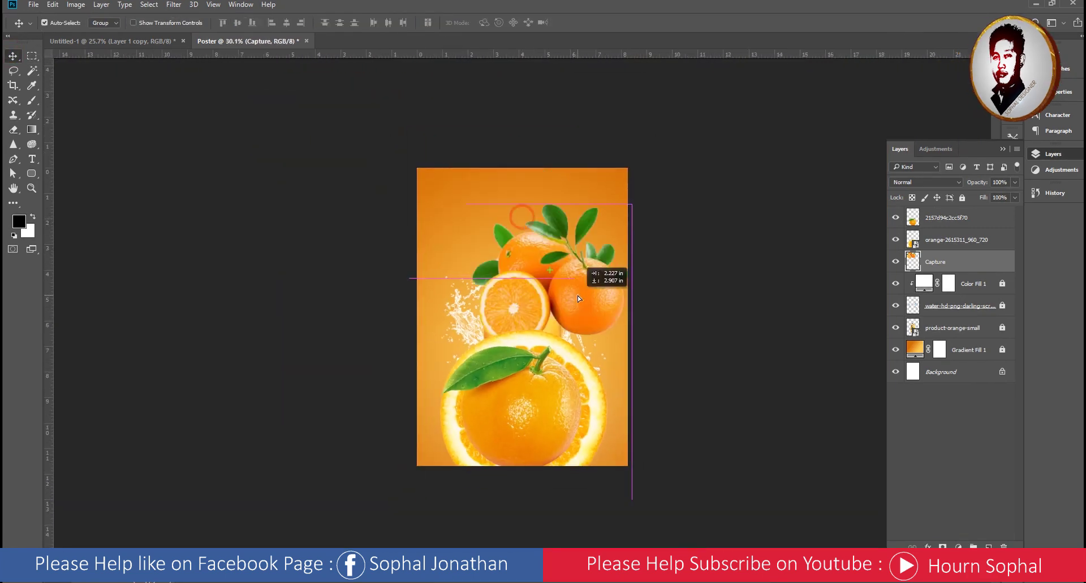
mouse_move(612, 379)
mouse_down()
mouse_move(527, 404)
mouse_move(492, 370)
mouse_move(489, 380)
mouse_up()
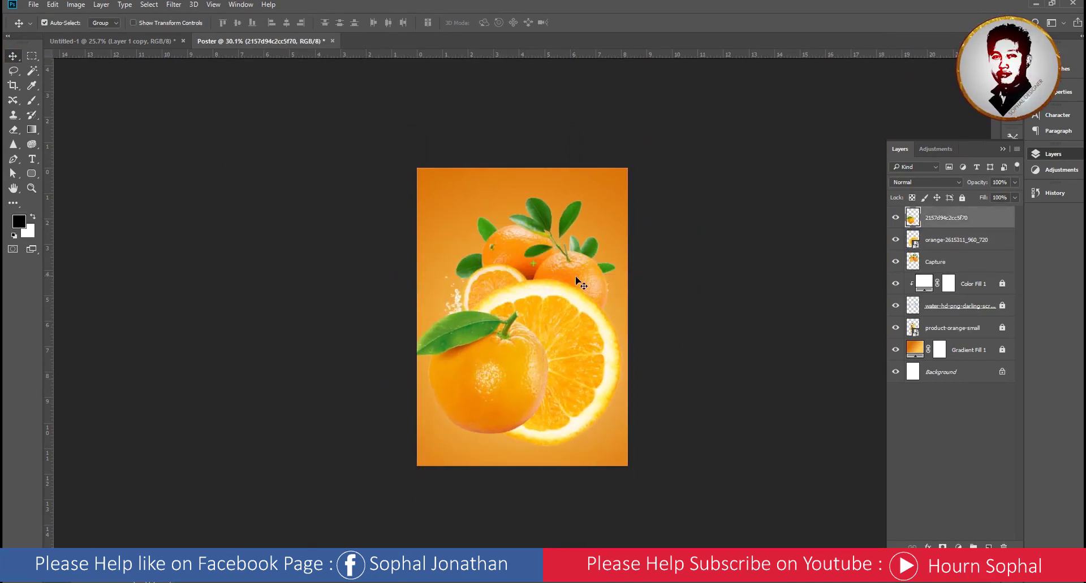
mouse_move(565, 271)
mouse_down()
mouse_move(575, 249)
mouse_move(571, 257)
mouse_up()
click(551, 368)
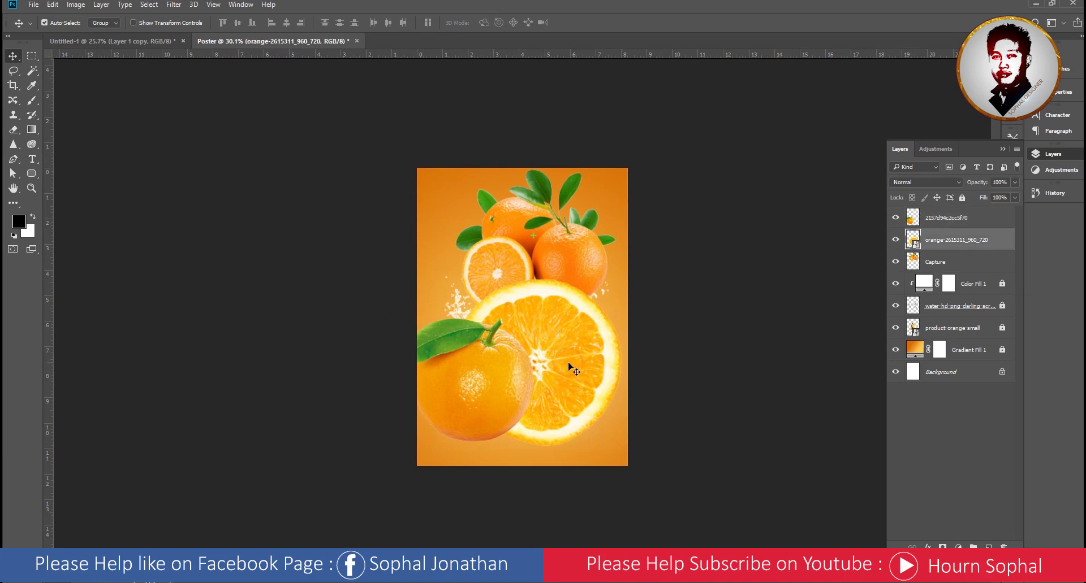
click(494, 397)
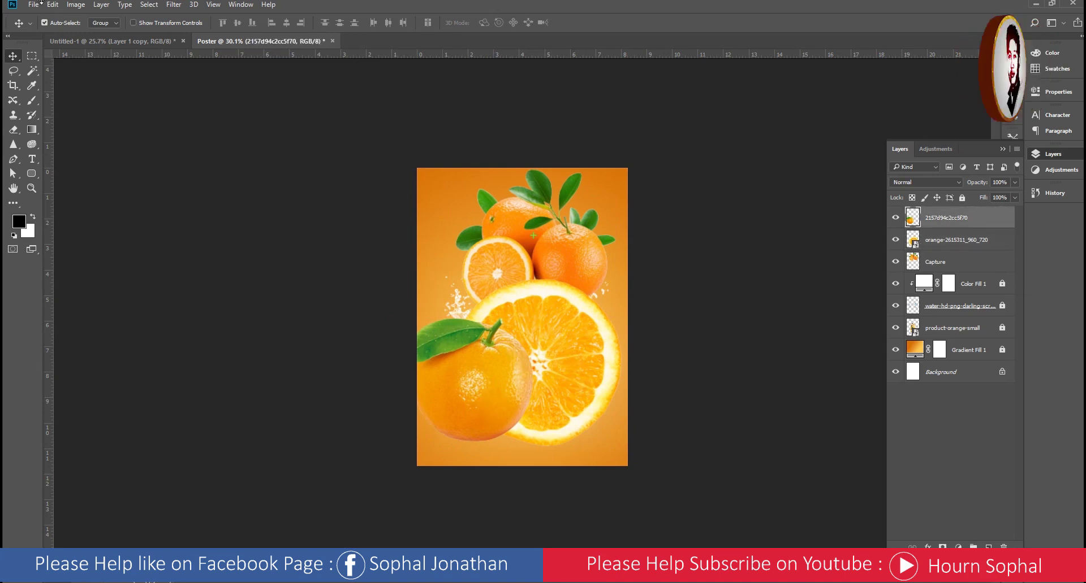
click(51, 5)
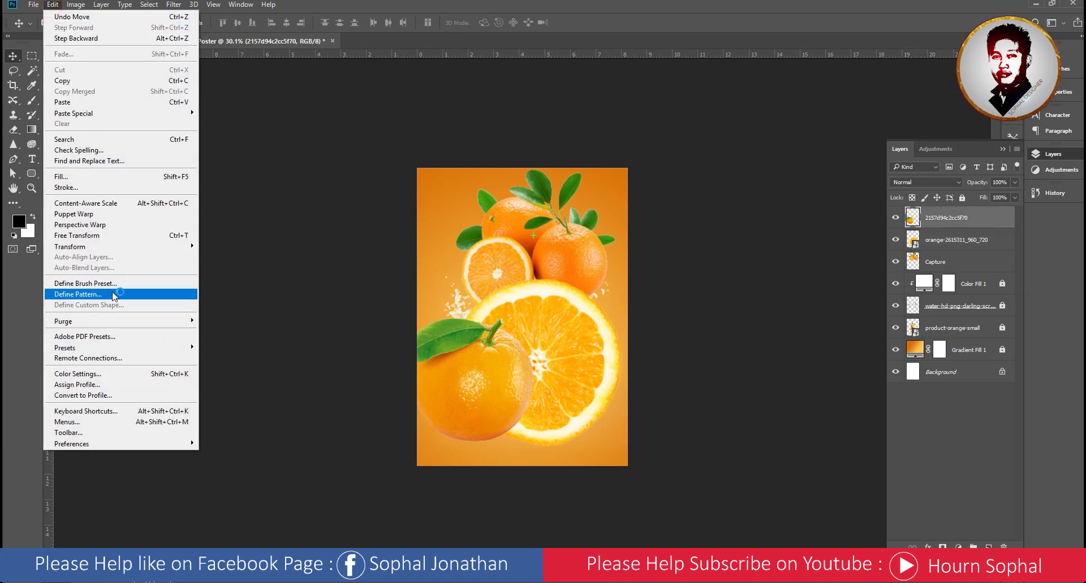
click(117, 235)
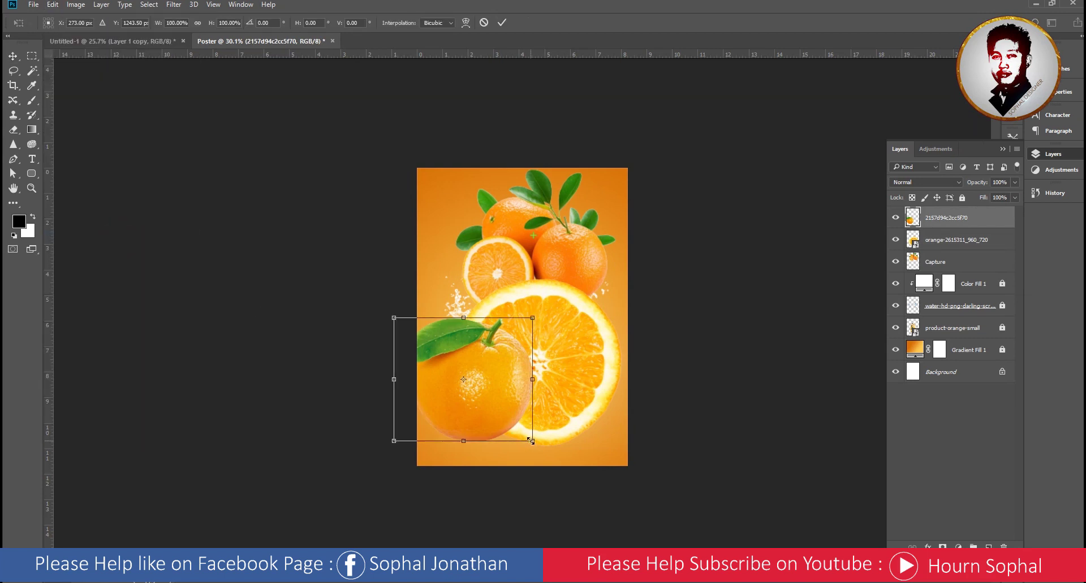
drag(532, 441, 458, 395)
key(Return)
Shrink the large orange slice to about 28% and place it at the bottle's lower right.
click(563, 370)
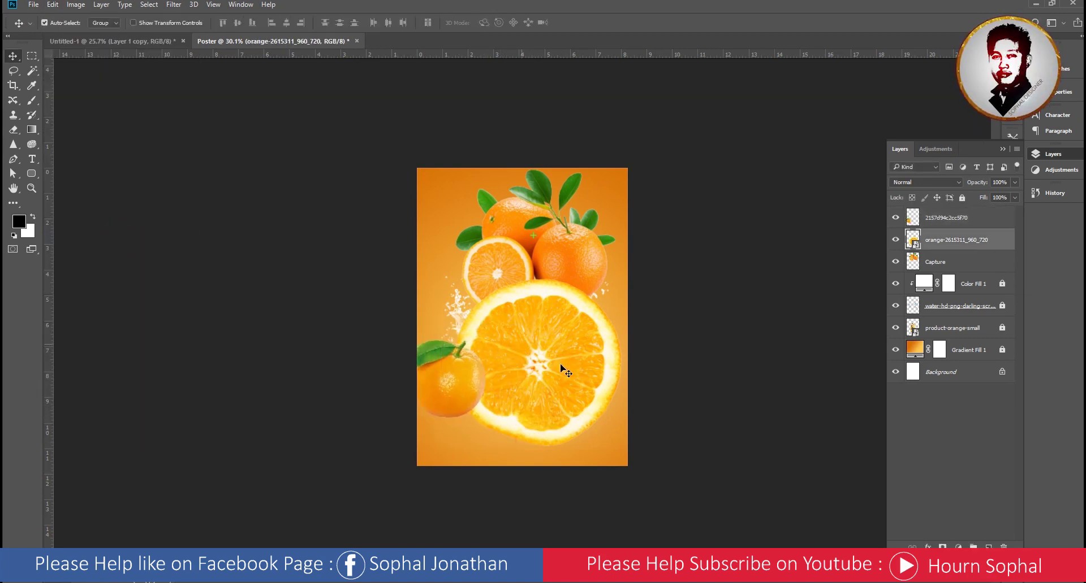
click(56, 11)
click(113, 232)
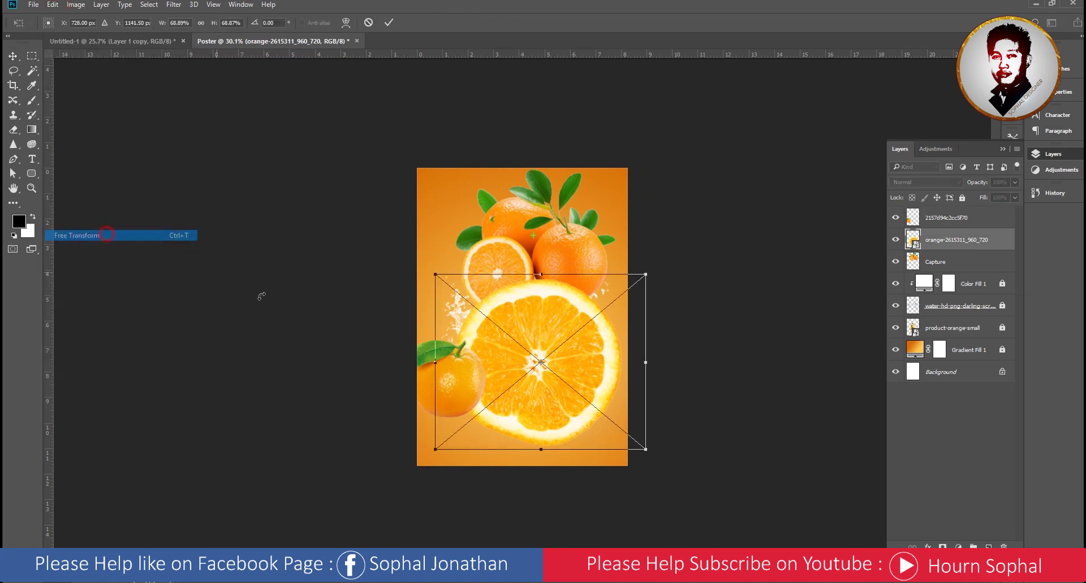
drag(642, 451, 580, 400)
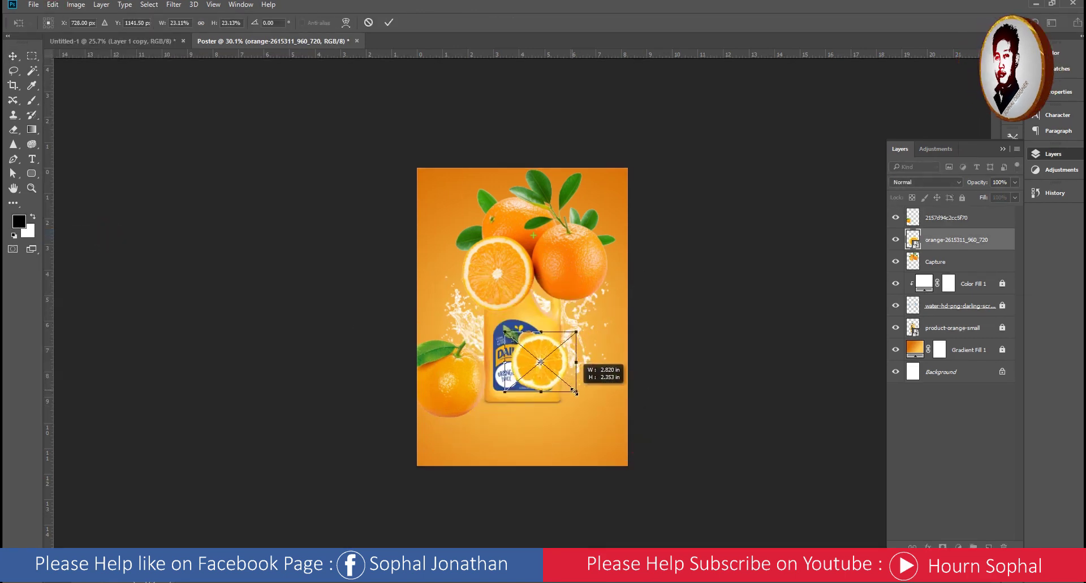
mouse_move(539, 365)
mouse_down()
mouse_move(564, 402)
mouse_move(557, 392)
mouse_up()
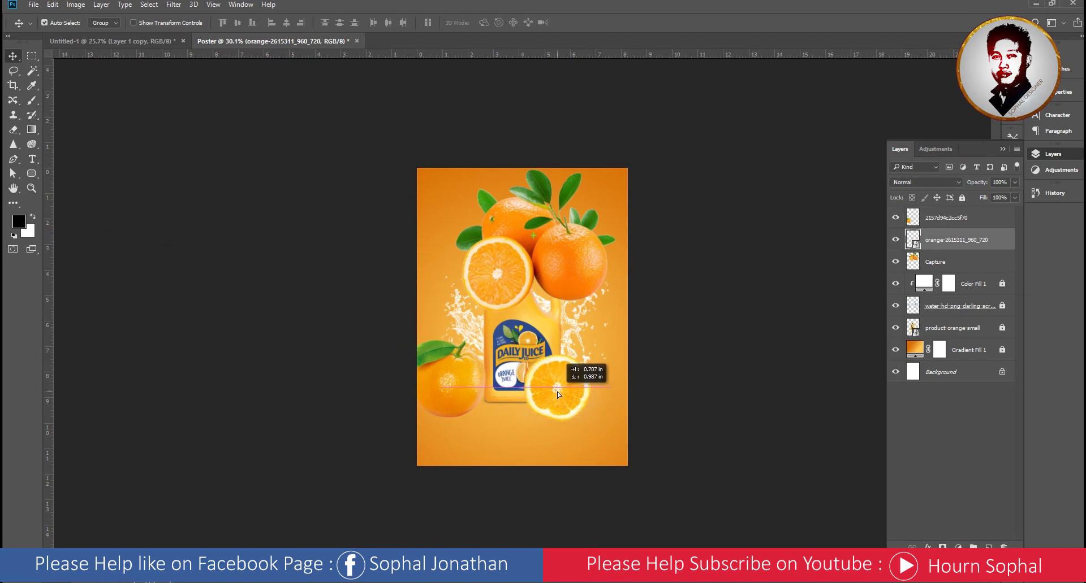
key(Return)
Shrink the Capture orange cluster to about 59% and move it to the bottle's base.
click(558, 277)
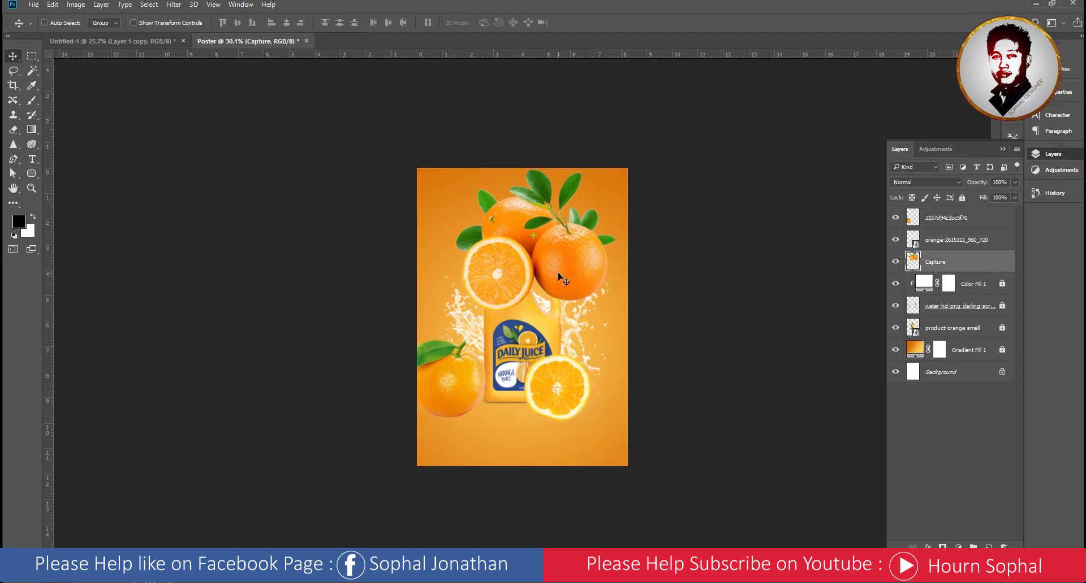
key(ctrl+t)
drag(617, 320, 582, 291)
mouse_move(544, 247)
mouse_down()
mouse_move(496, 377)
mouse_move(509, 268)
mouse_up()
key(Return)
Set the leafy orange on top of the bottle.
drag(557, 214, 561, 214)
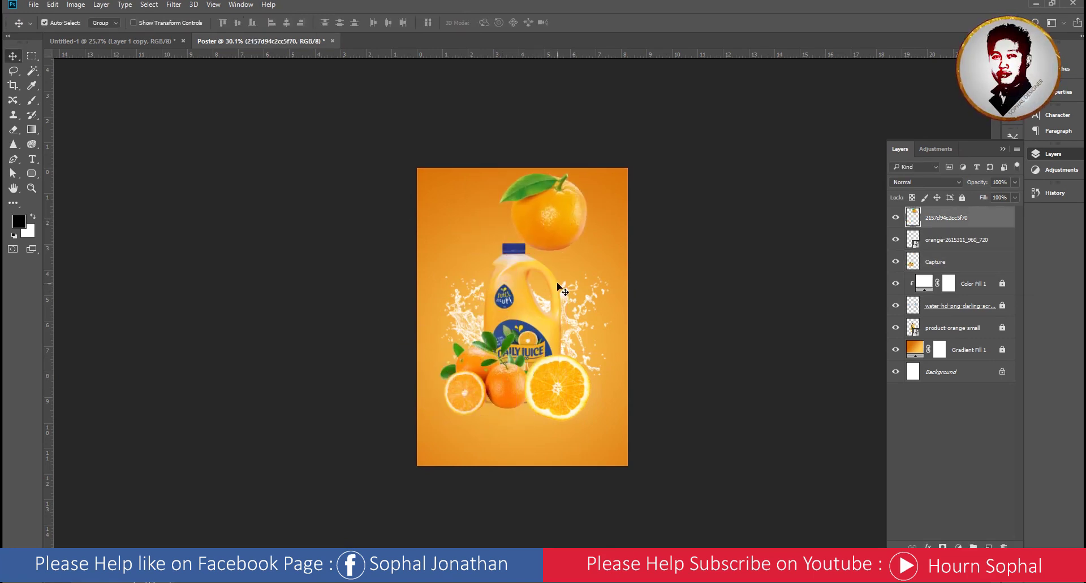
key(ctrl+0)
drag(575, 148, 562, 191)
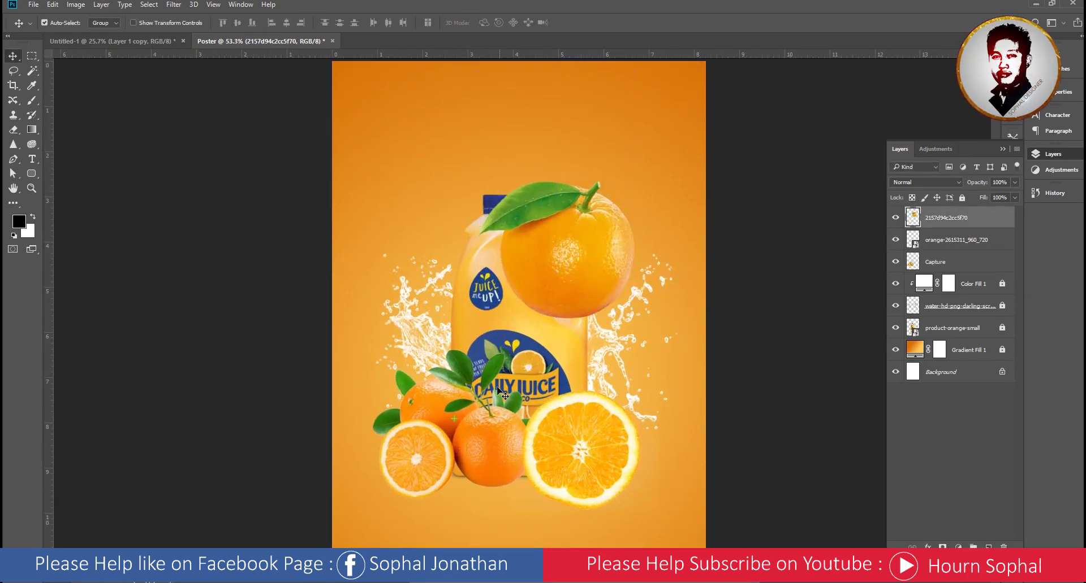
scroll(491, 396, up, 2)
scroll(490, 396, up, 6)
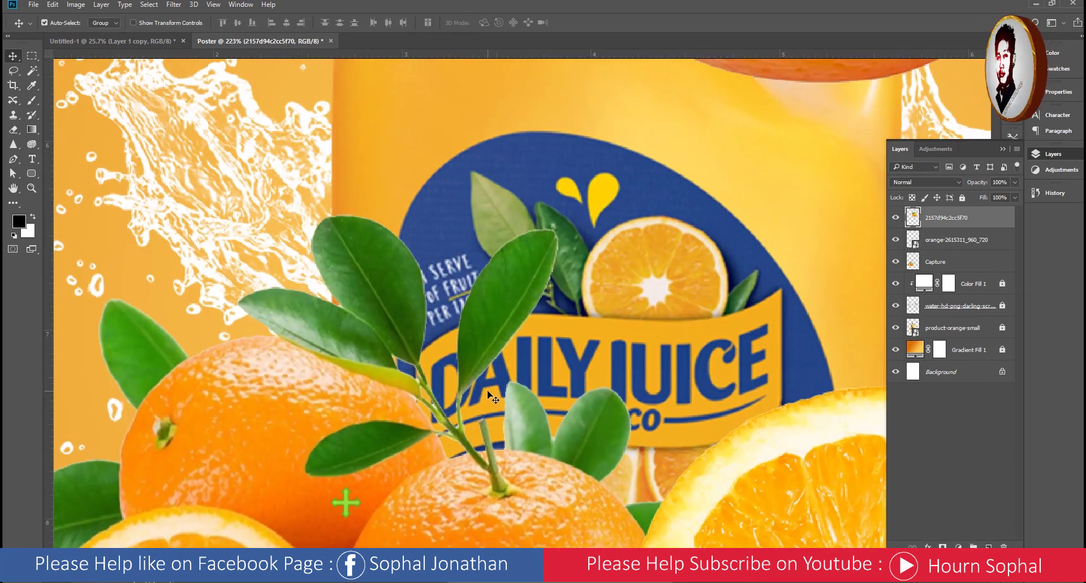
scroll(465, 417, down, 3)
scroll(465, 419, down, 2)
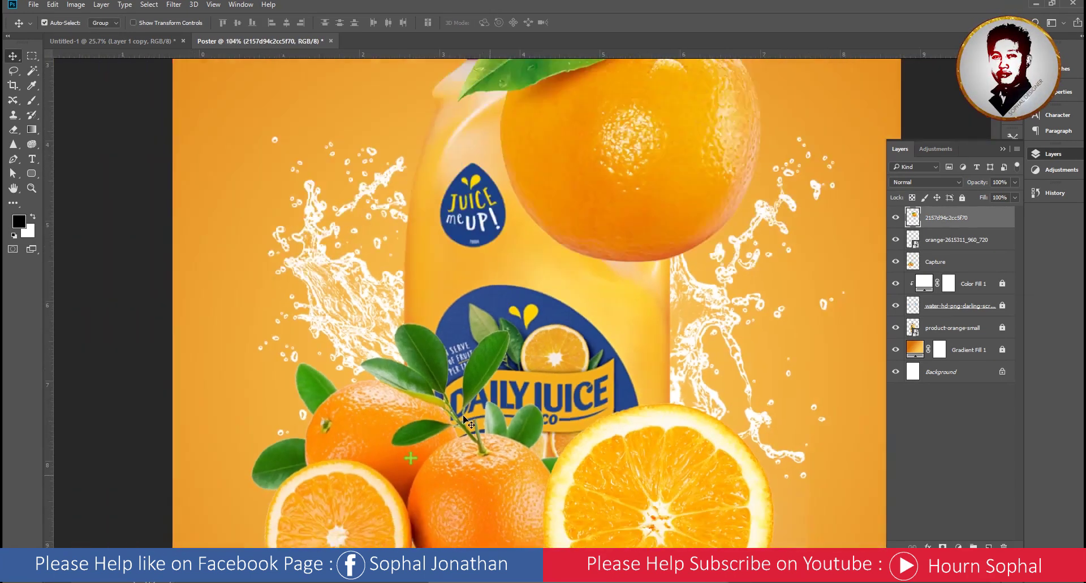
scroll(465, 419, up, 3)
scroll(468, 423, up, 1)
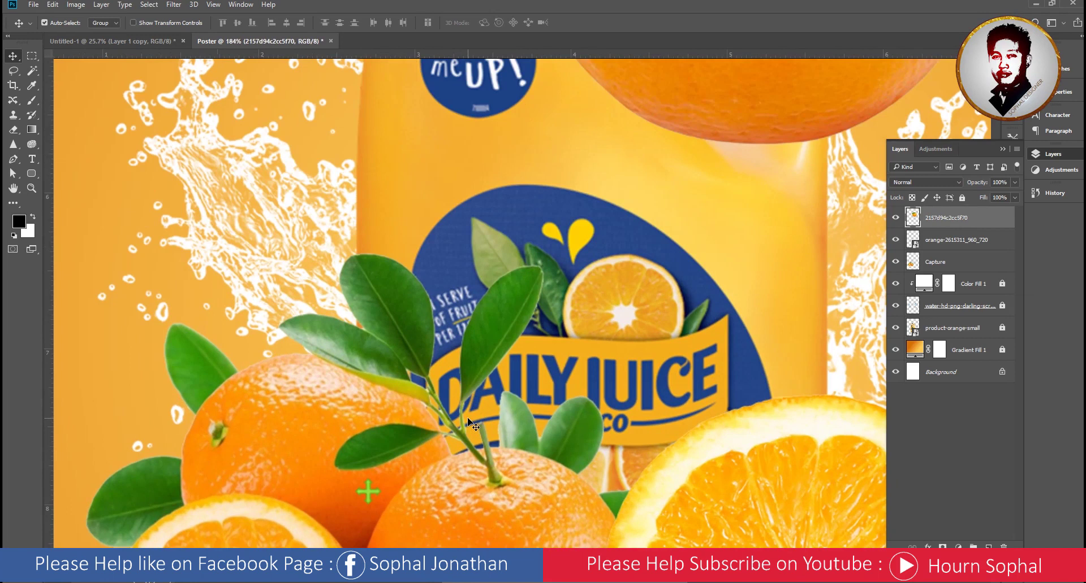
scroll(468, 423, up, 2)
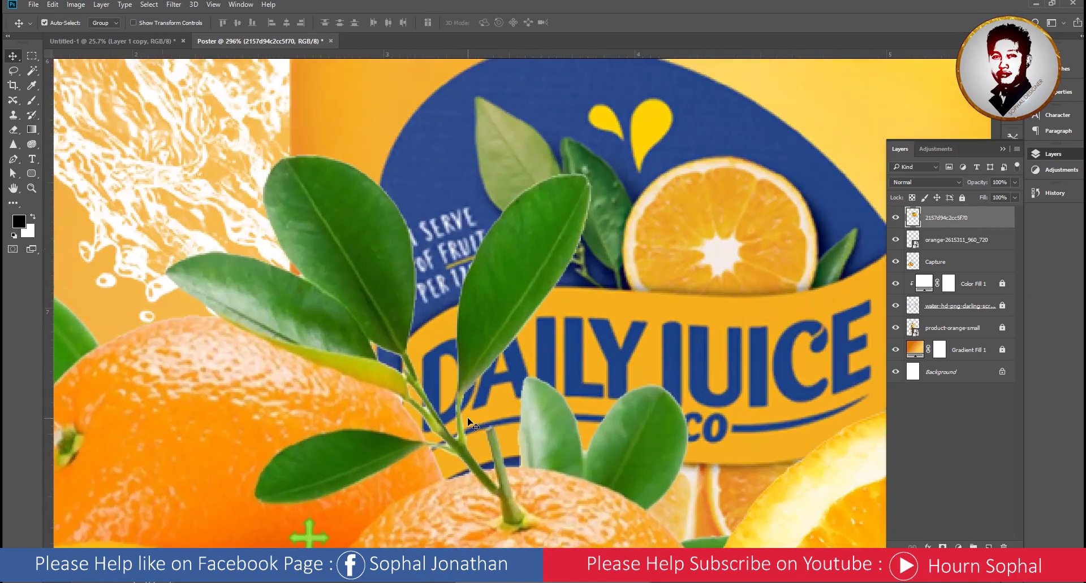
scroll(468, 423, down, 1)
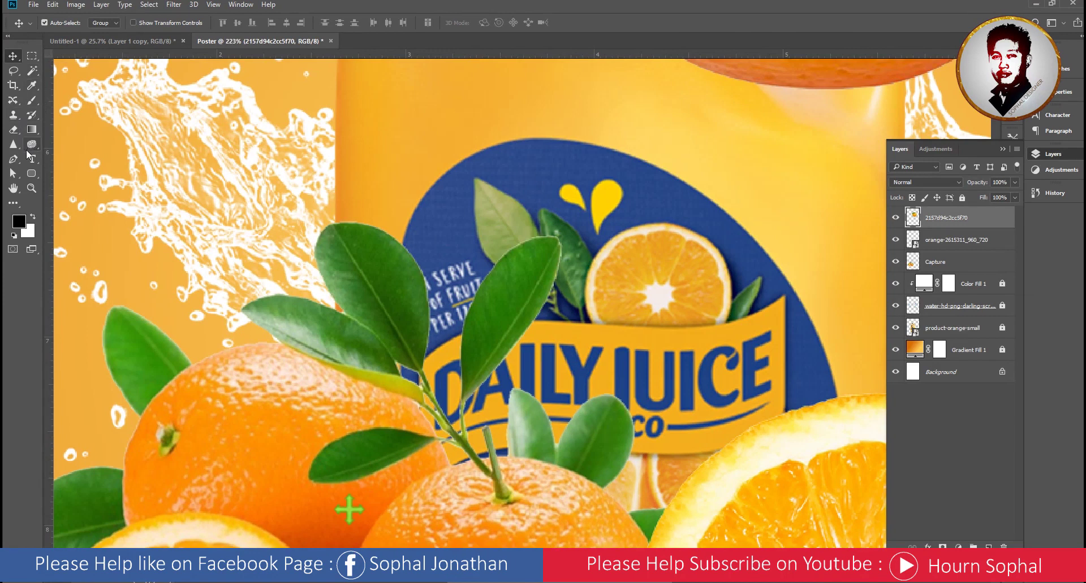
Trace a closed Pen path around the leaf over the label.
drag(21, 160, 60, 162)
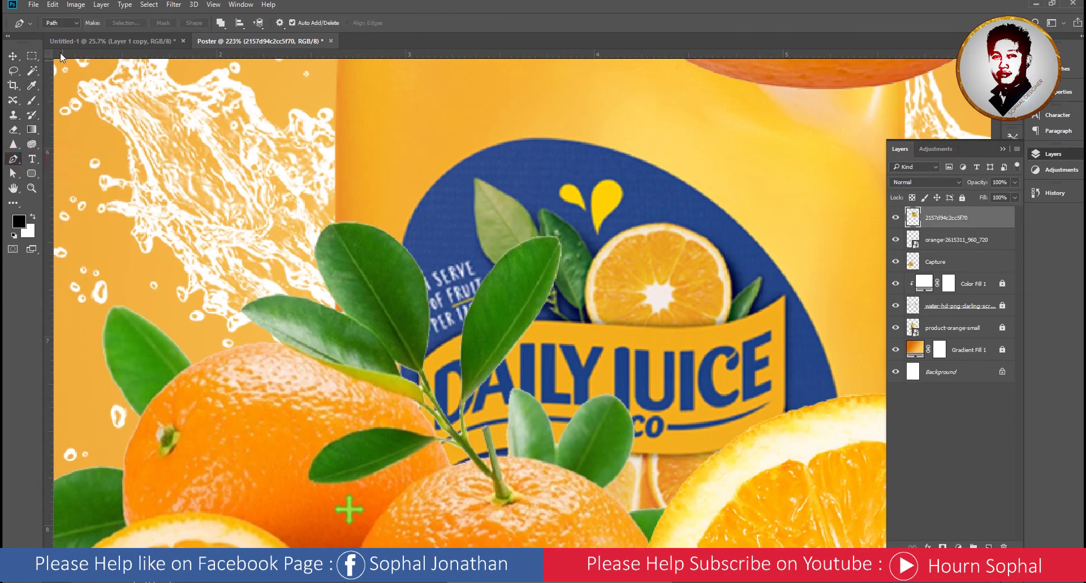
click(59, 44)
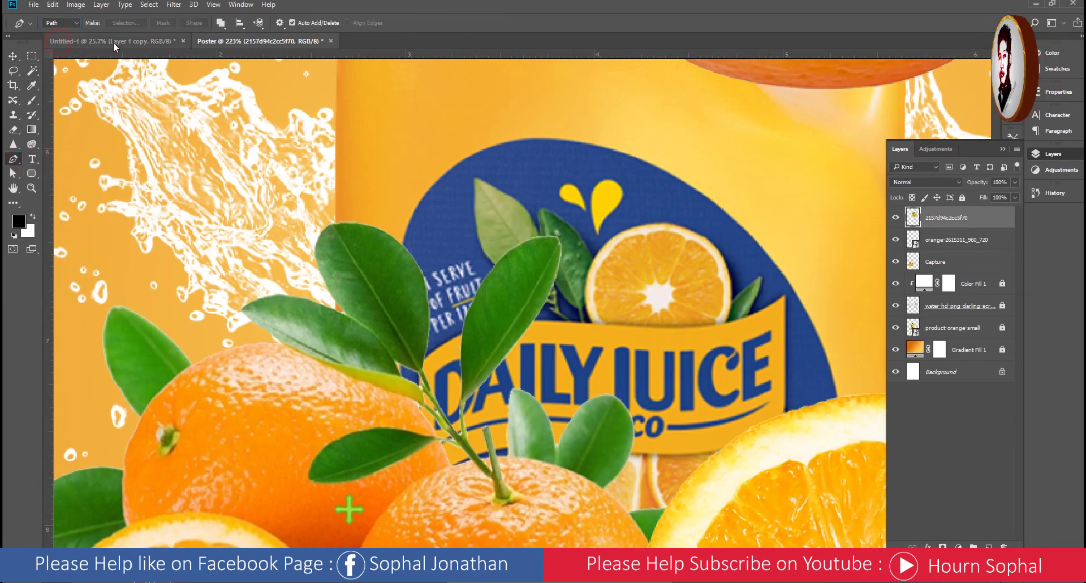
click(221, 23)
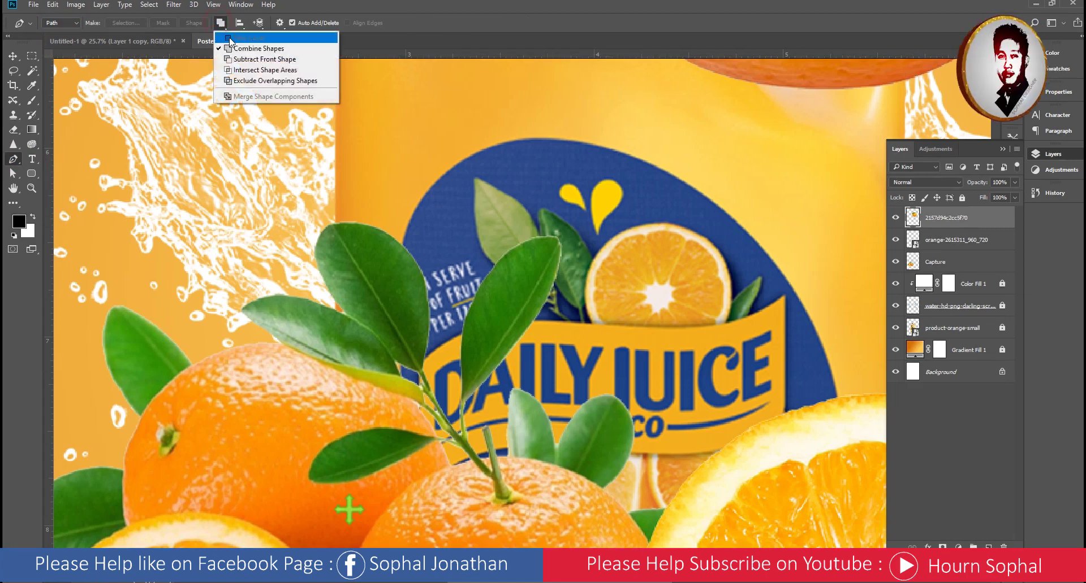
click(269, 49)
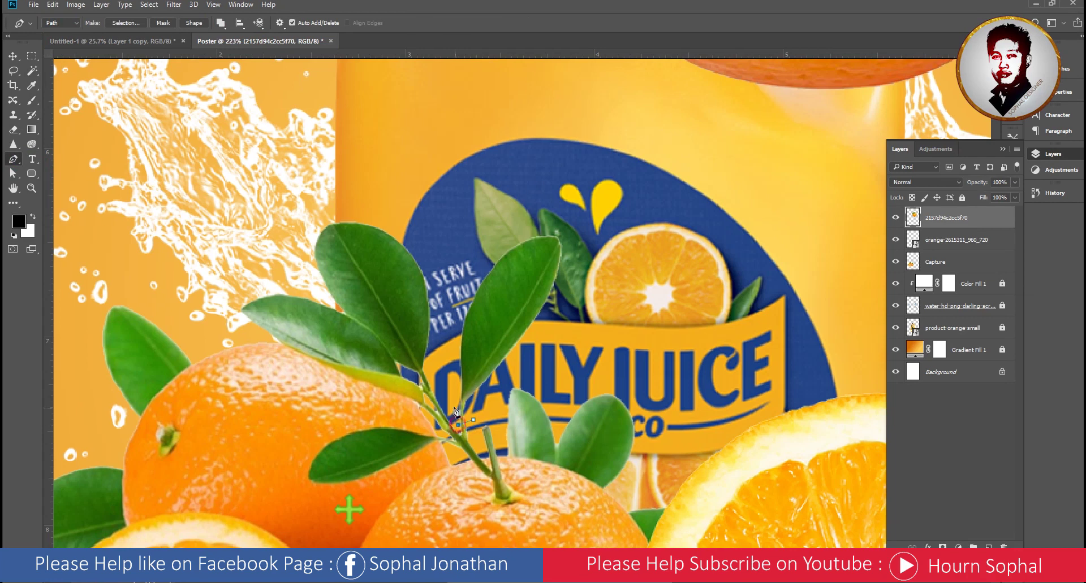
click(447, 362)
click(459, 278)
click(489, 231)
click(560, 214)
click(582, 303)
drag(561, 337, 566, 329)
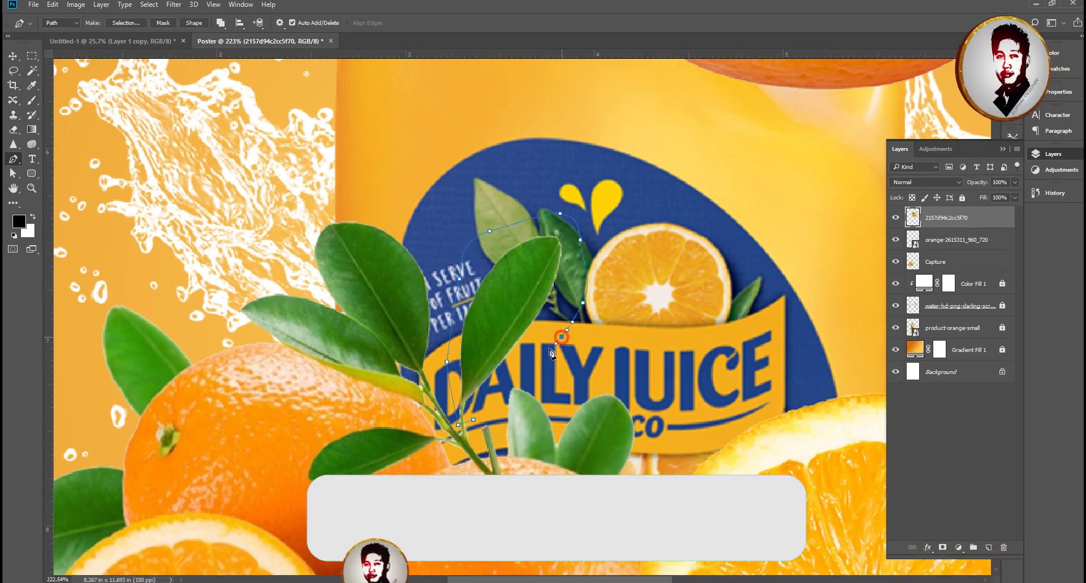
click(515, 376)
click(473, 420)
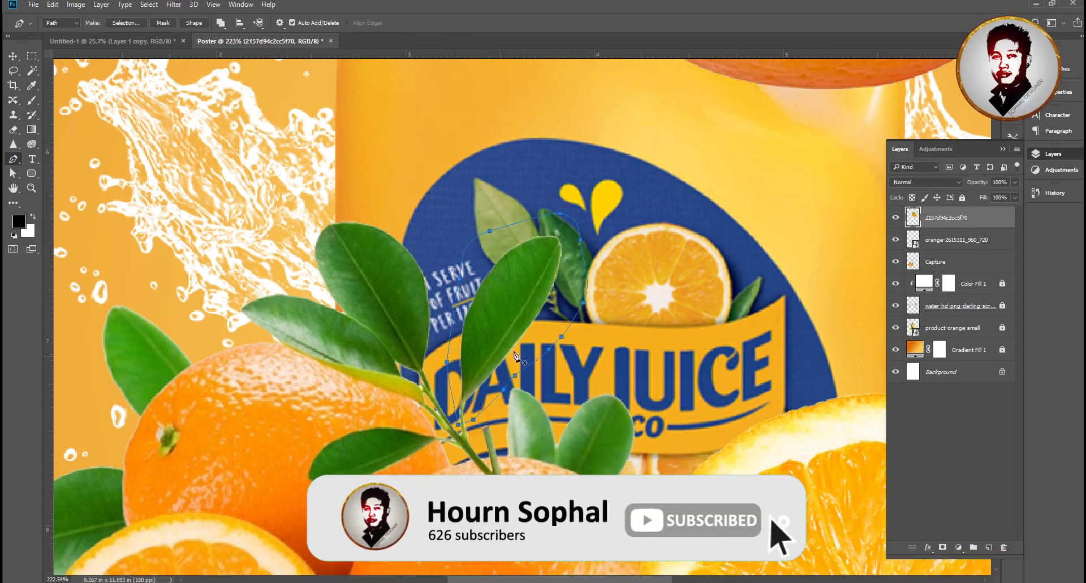
Convert the leaf path to a selection and copy it onto a new layer.
click(129, 24)
click(599, 178)
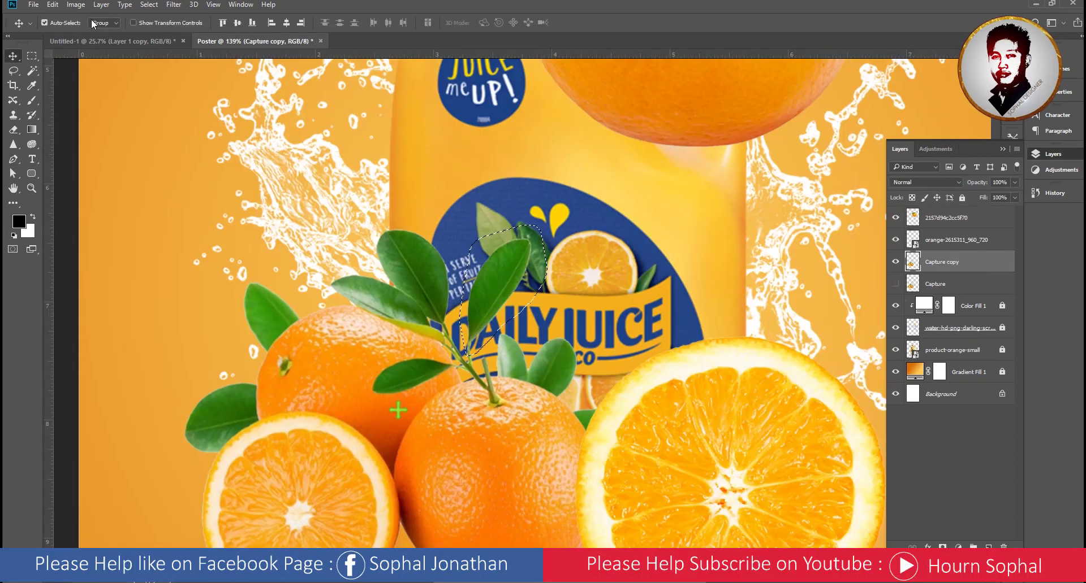
click(101, 5)
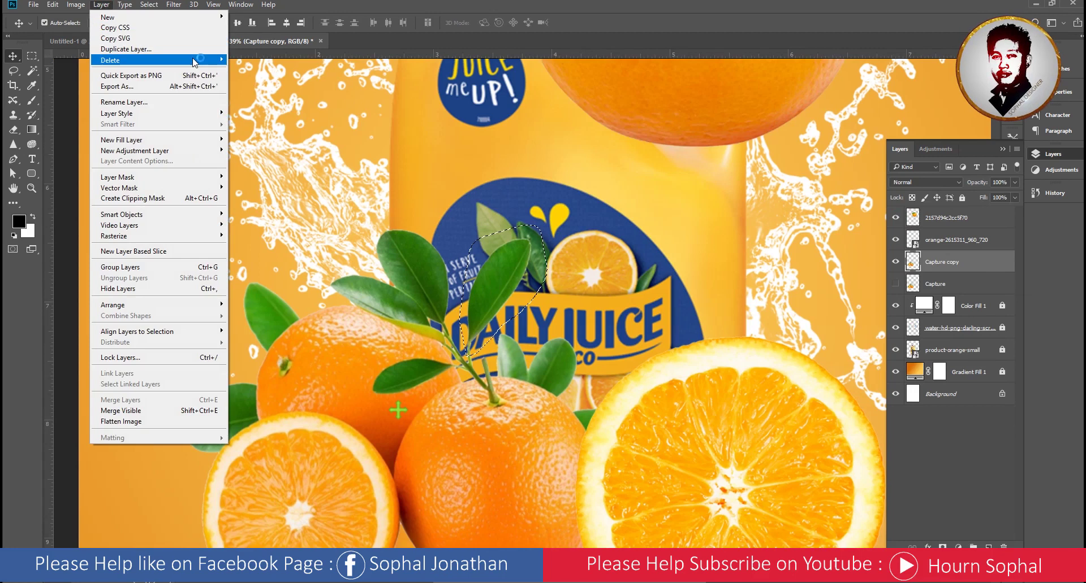
mouse_move(157, 17)
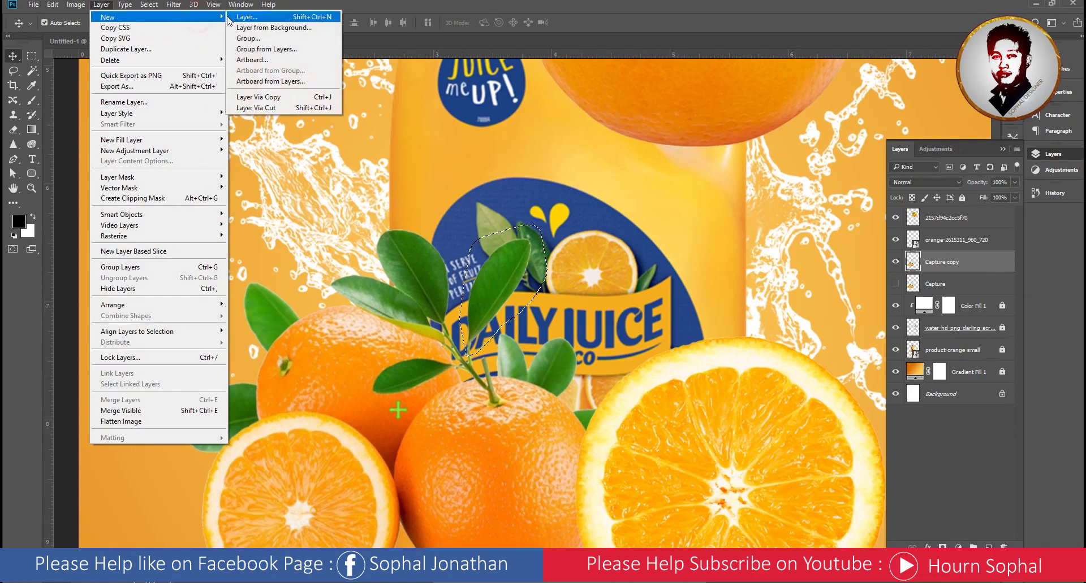
click(288, 99)
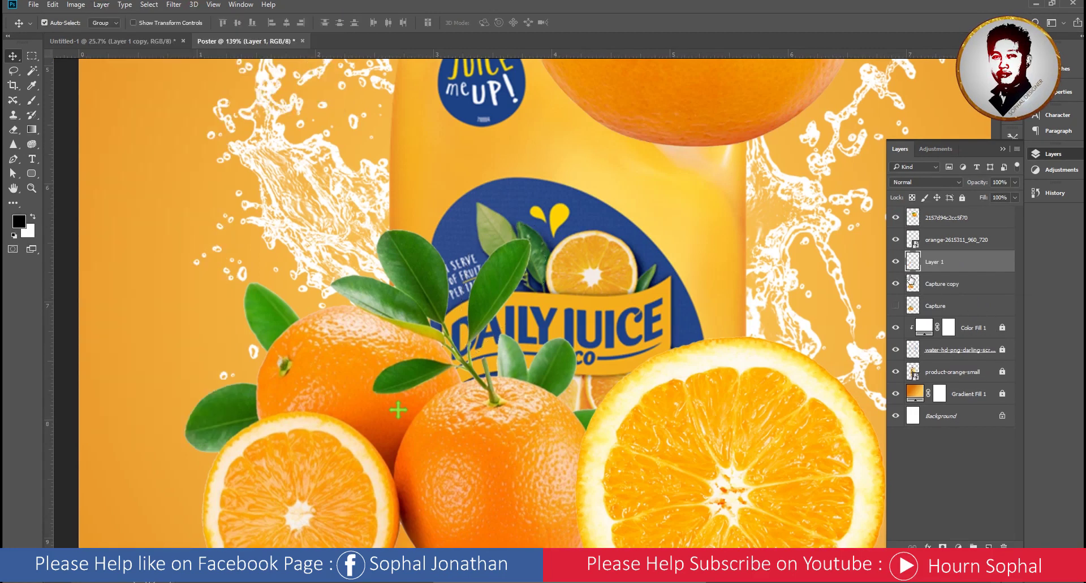
Delete the hidden Capture layer and check the Capture copy oranges.
click(932, 307)
key(Delete)
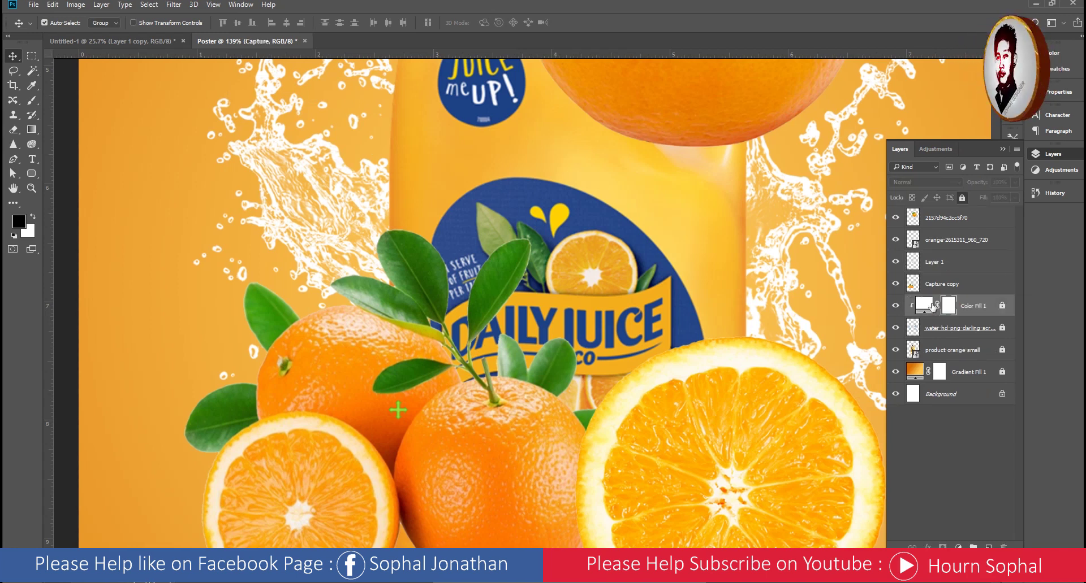
click(895, 285)
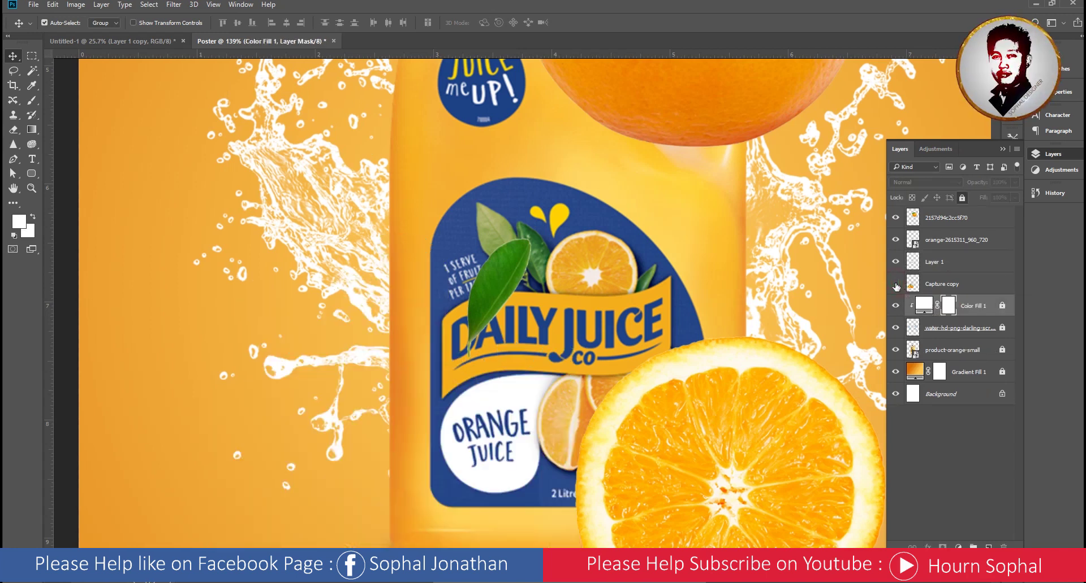
click(895, 285)
key(ctrl+0)
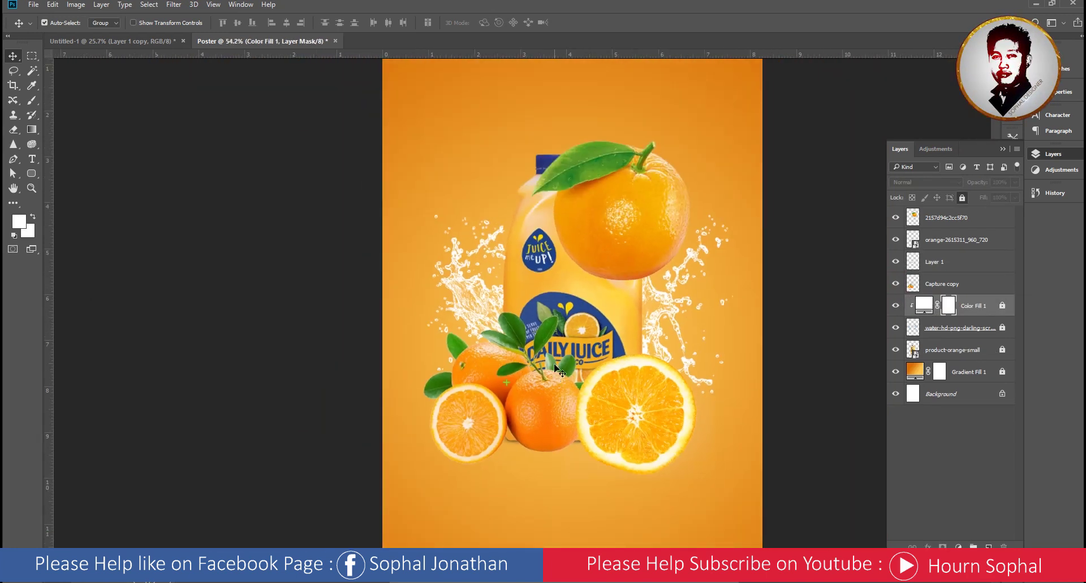
Enlarge the cut-out leaf on Layer 1 and move it to the poster's left edge.
click(541, 337)
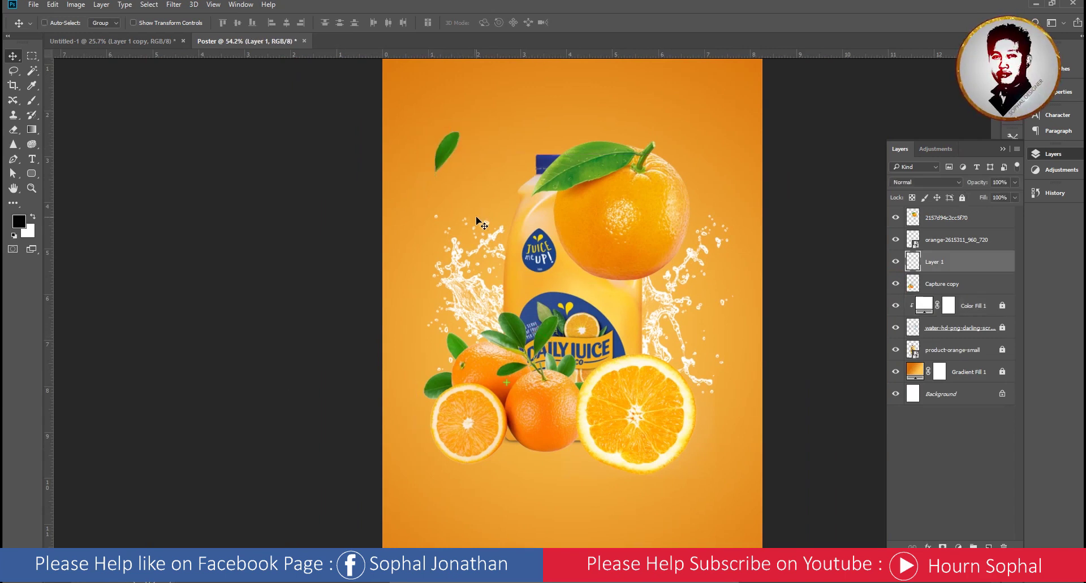
key(ctrl+t)
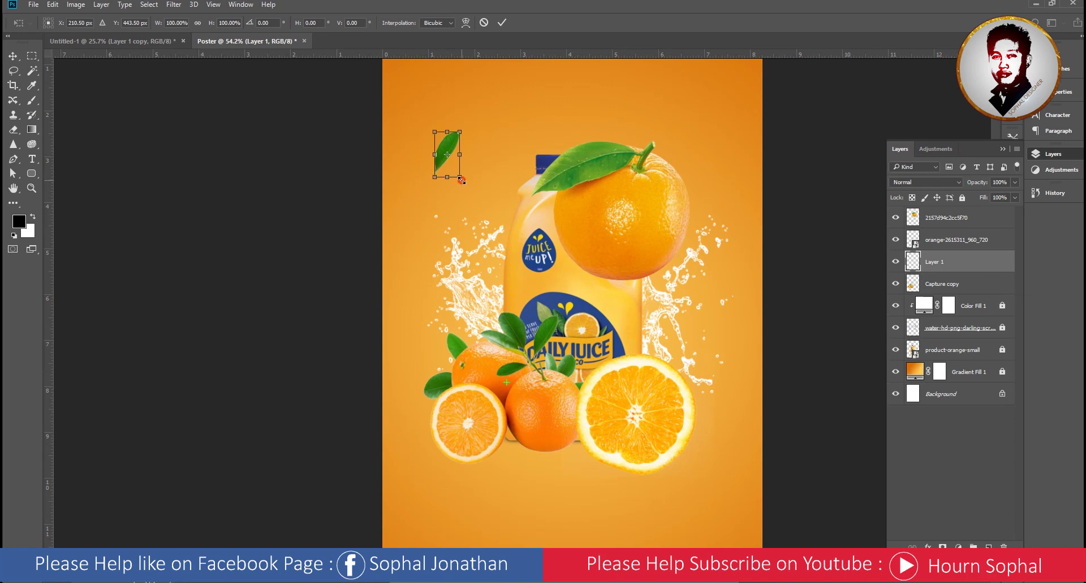
drag(461, 180, 487, 208)
scroll(485, 207, down, 2)
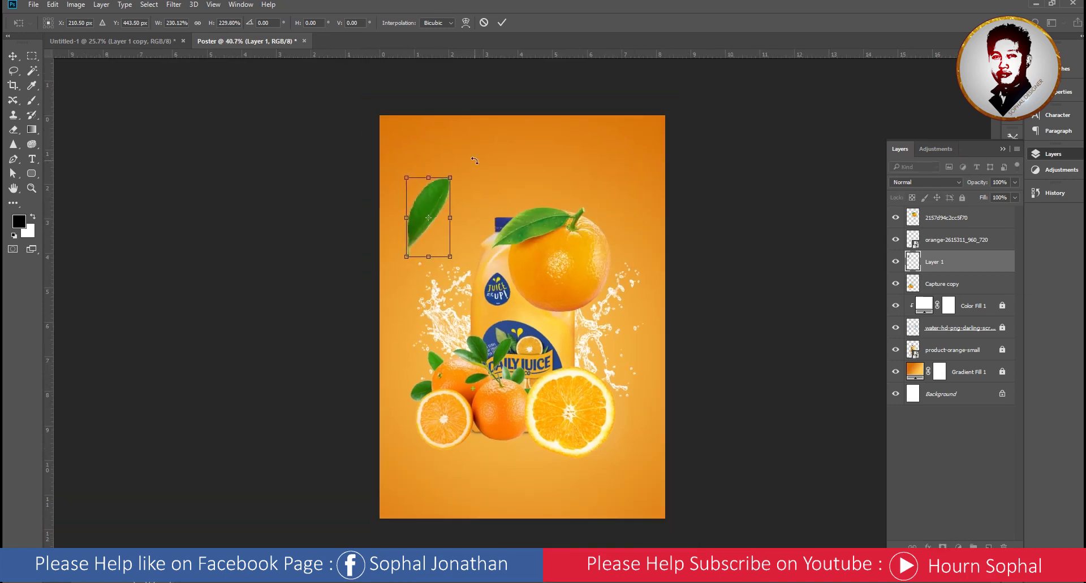
drag(436, 216, 388, 230)
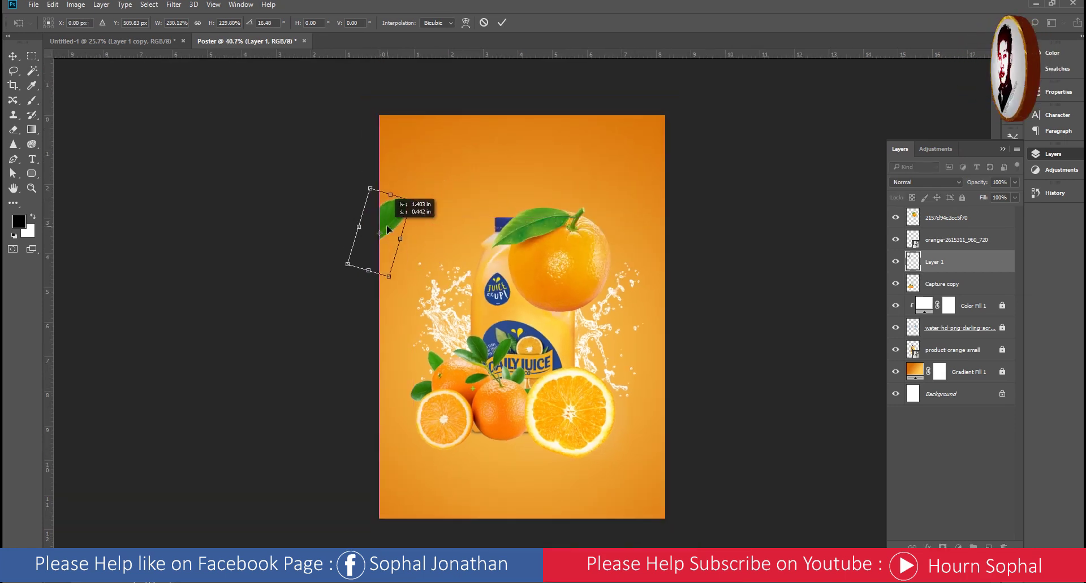
key(Return)
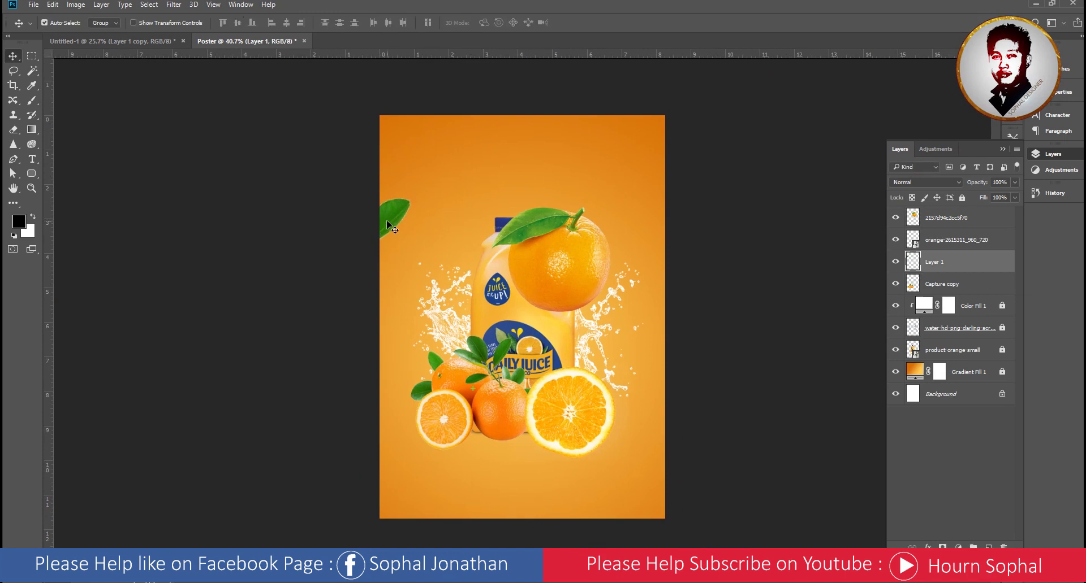
Duplicate the leaf, rotate it and place it at the poster's upper right.
key(ctrl+j)
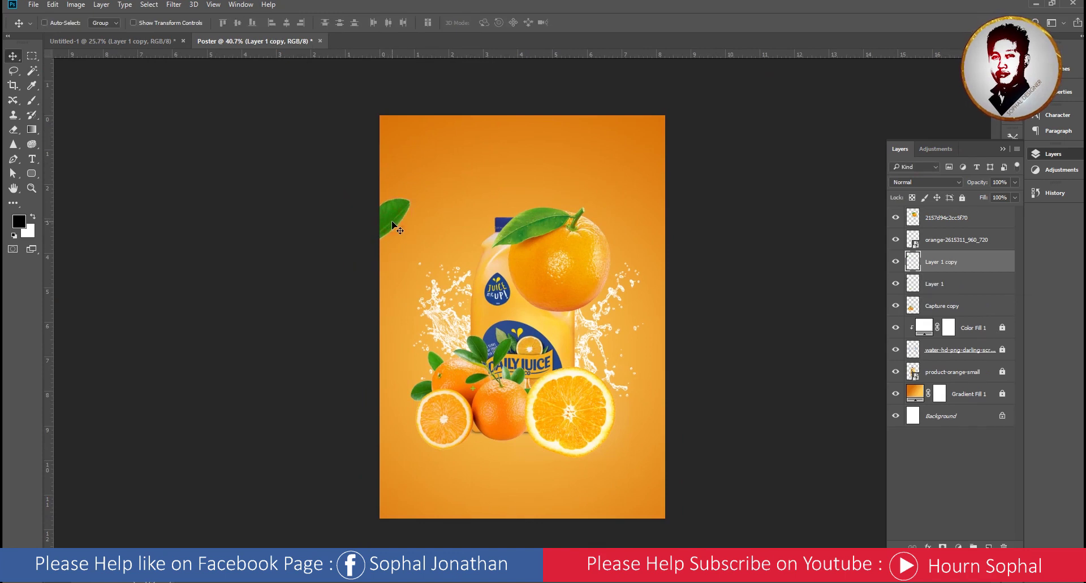
mouse_move(396, 226)
mouse_down()
mouse_move(458, 118)
mouse_move(438, 149)
mouse_up()
key(ctrl+t)
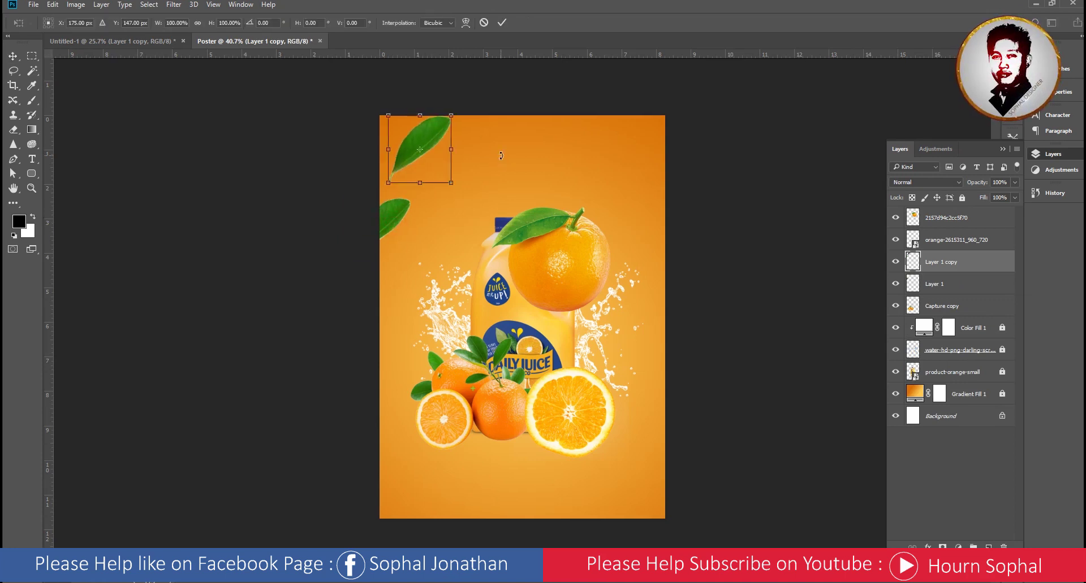
drag(530, 122, 525, 167)
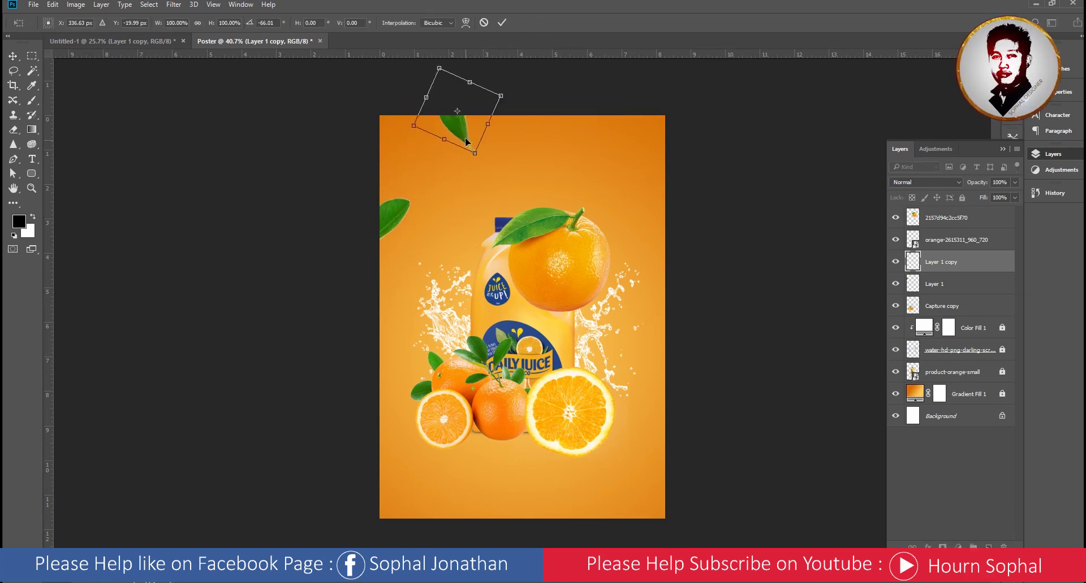
mouse_move(466, 142)
mouse_down()
mouse_move(618, 136)
mouse_move(506, 174)
mouse_move(674, 342)
mouse_up()
key(Return)
Add a third leaf copy on the right and move the top orange in front of the bottle.
key(ctrl+j)
key(ctrl+t)
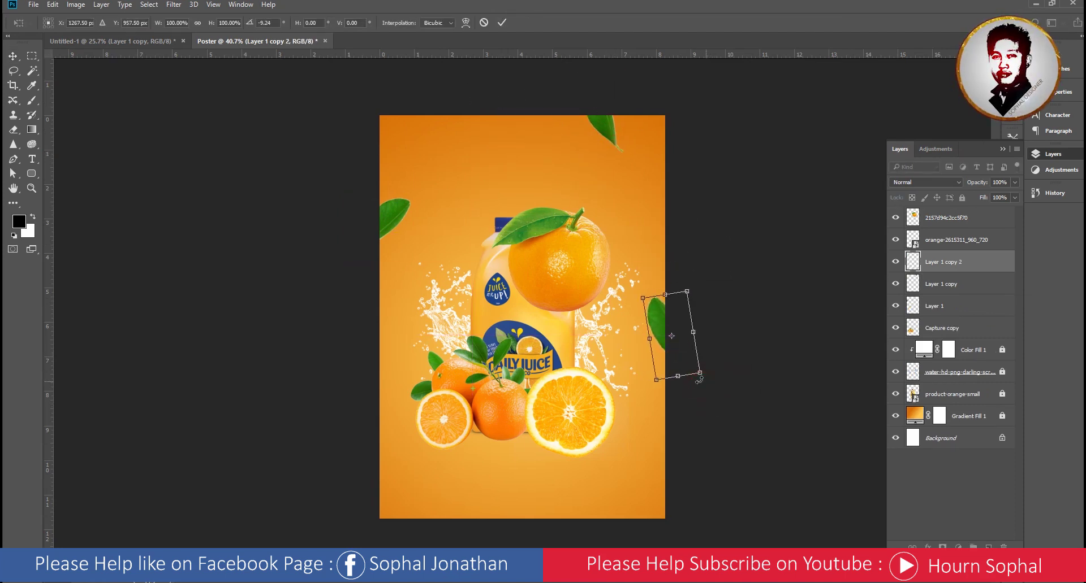
key(Return)
mouse_move(557, 257)
mouse_down()
mouse_move(481, 466)
mouse_move(495, 162)
mouse_move(494, 400)
mouse_up()
click(946, 240)
Rotate the second orange and tuck it against the poster's top edge.
key(ctrl+t)
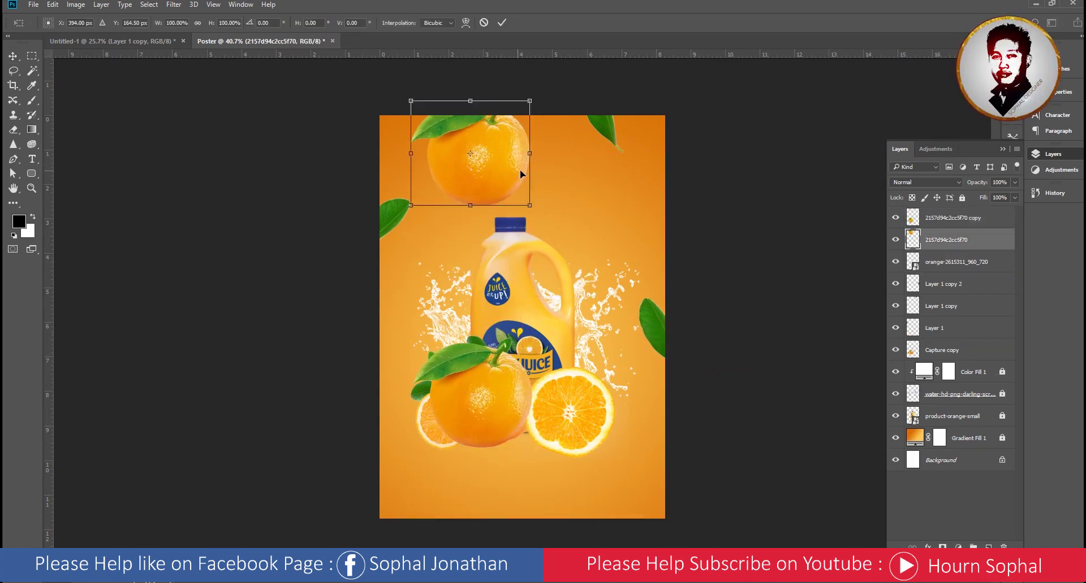
drag(531, 104, 497, 271)
drag(469, 164, 465, 99)
mouse_move(572, 92)
mouse_down()
mouse_move(514, 109)
mouse_move(492, 96)
mouse_move(501, 79)
mouse_up()
key(Return)
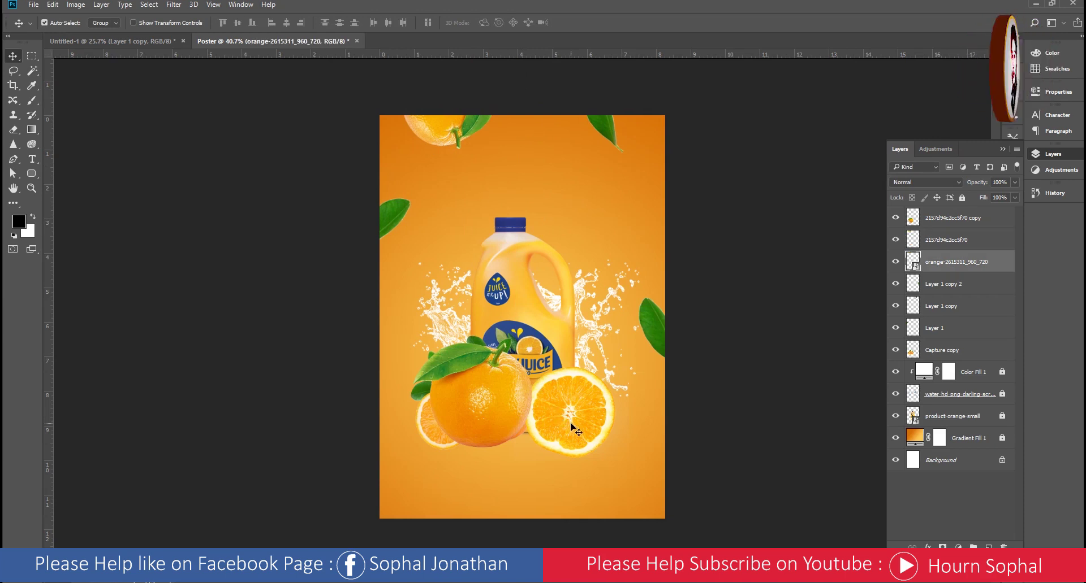
Copy an orange slice, shrink it, and place it at the top edge.
drag(577, 429, 548, 190)
key(ctrl+t)
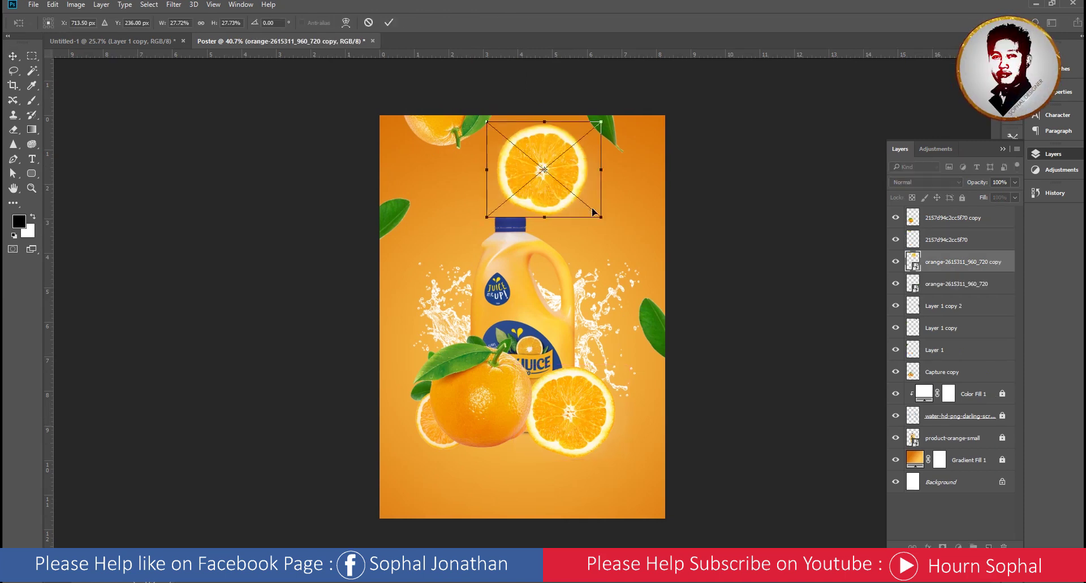
drag(610, 242, 574, 204)
drag(539, 170, 538, 119)
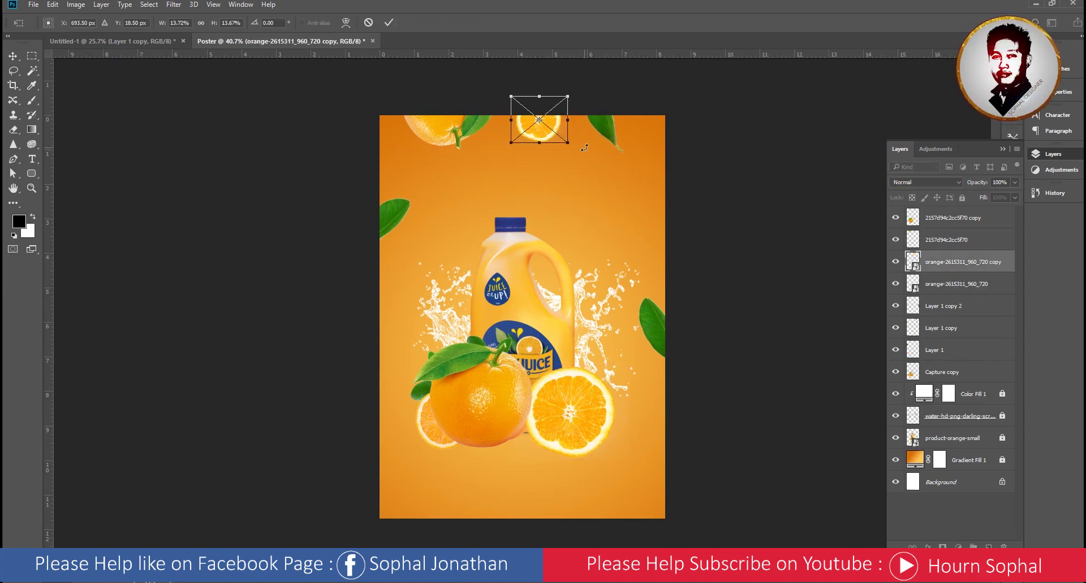
click(388, 24)
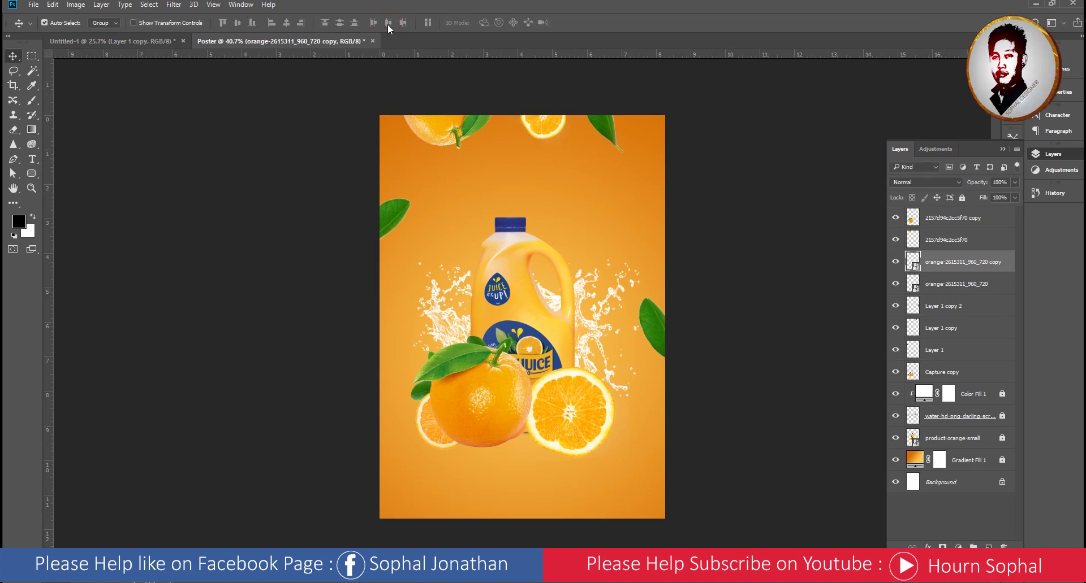
Rotate a large orange slice above the bottle, then duplicate it.
drag(588, 419, 586, 193)
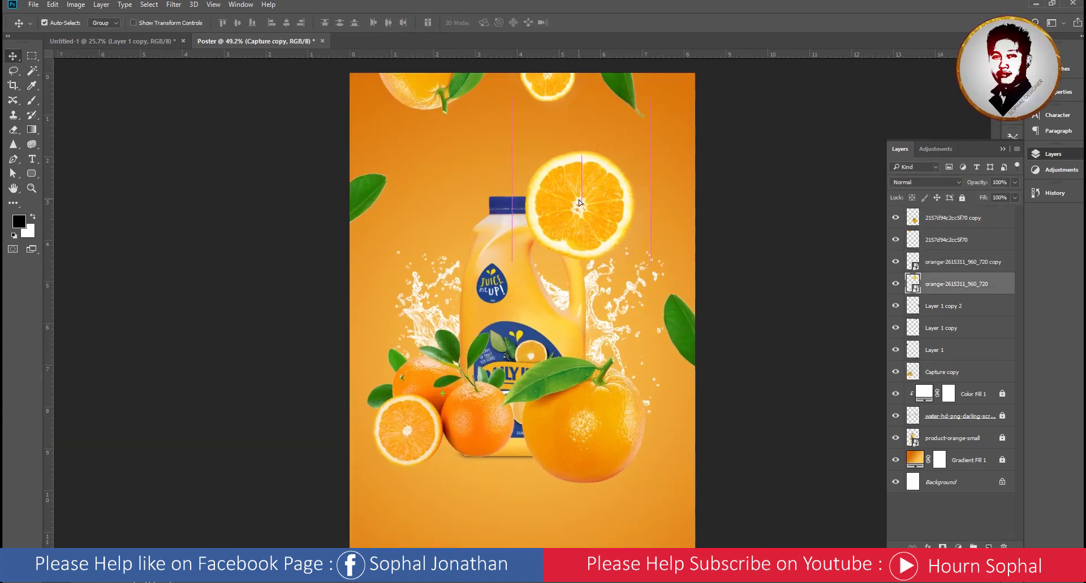
drag(580, 153, 582, 188)
key(ctrl+t)
drag(628, 277, 523, 268)
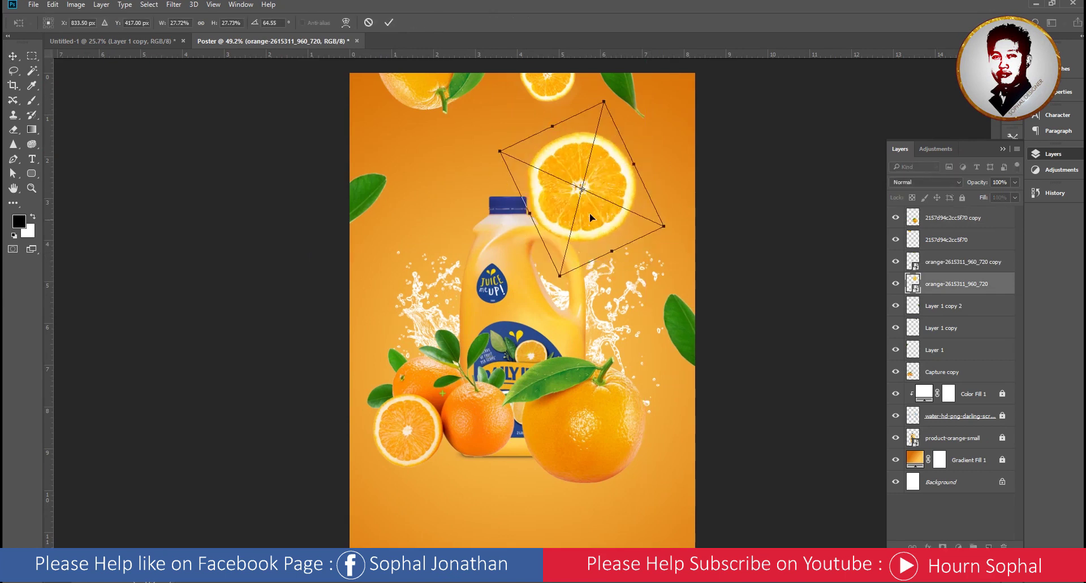
mouse_move(641, 183)
mouse_down()
mouse_move(718, 168)
mouse_move(749, 197)
mouse_move(526, 193)
mouse_up()
key(Return)
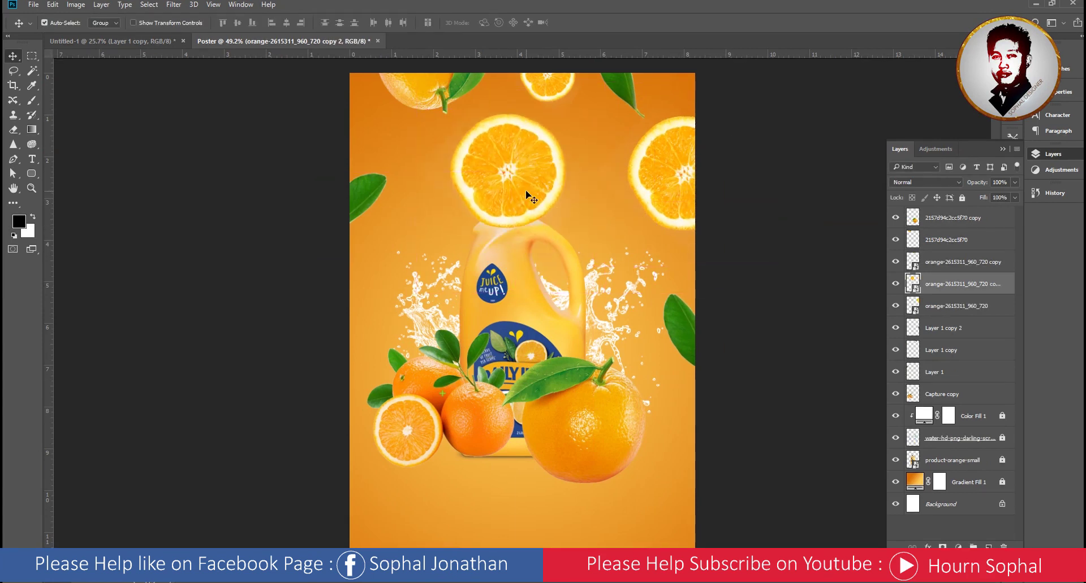
key(ctrl+t)
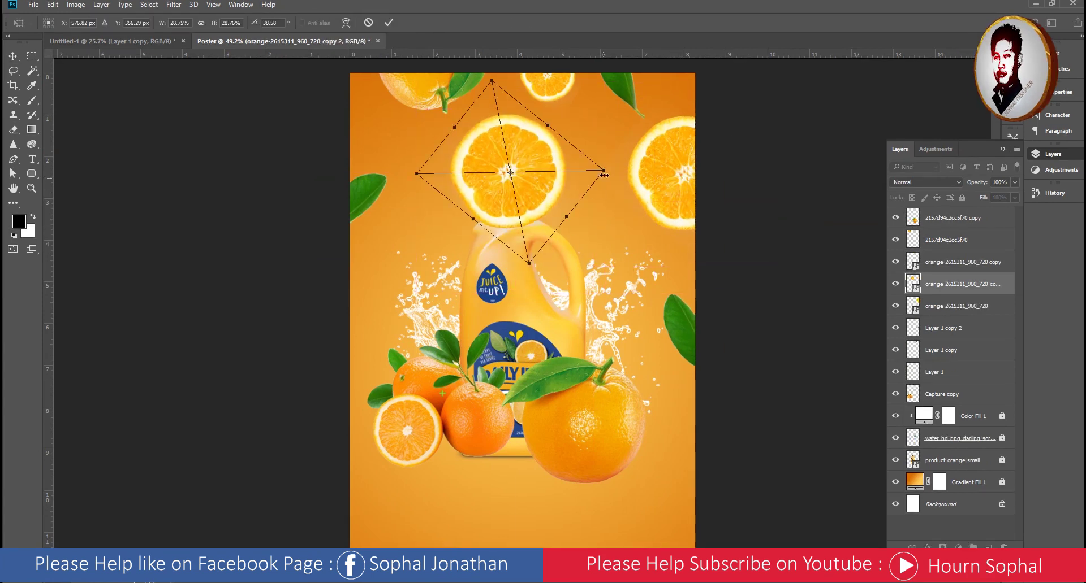
Put the slice copy behind the bottle, rotated and enlarged.
key(v)
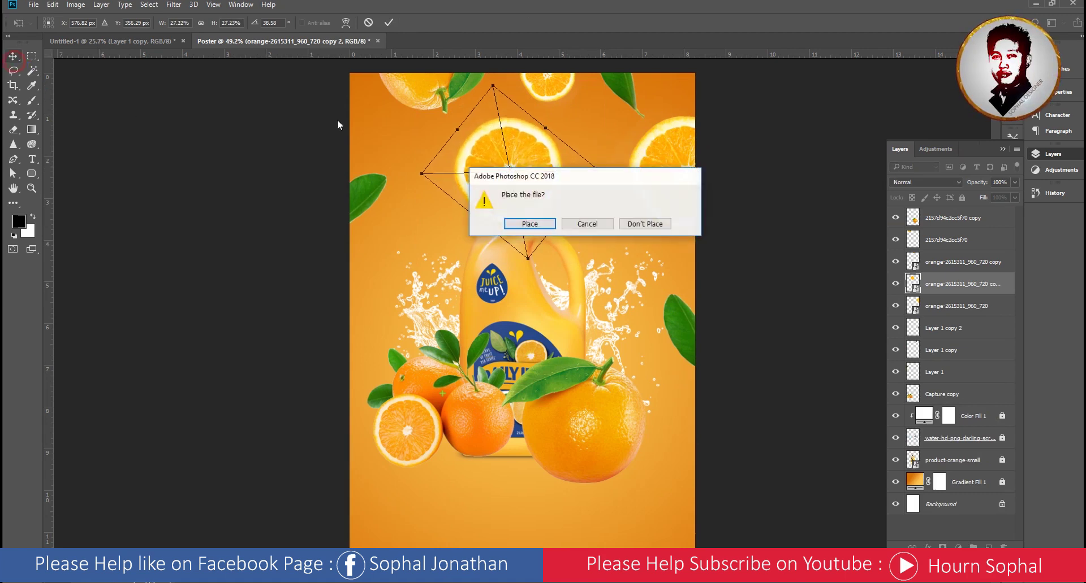
click(534, 224)
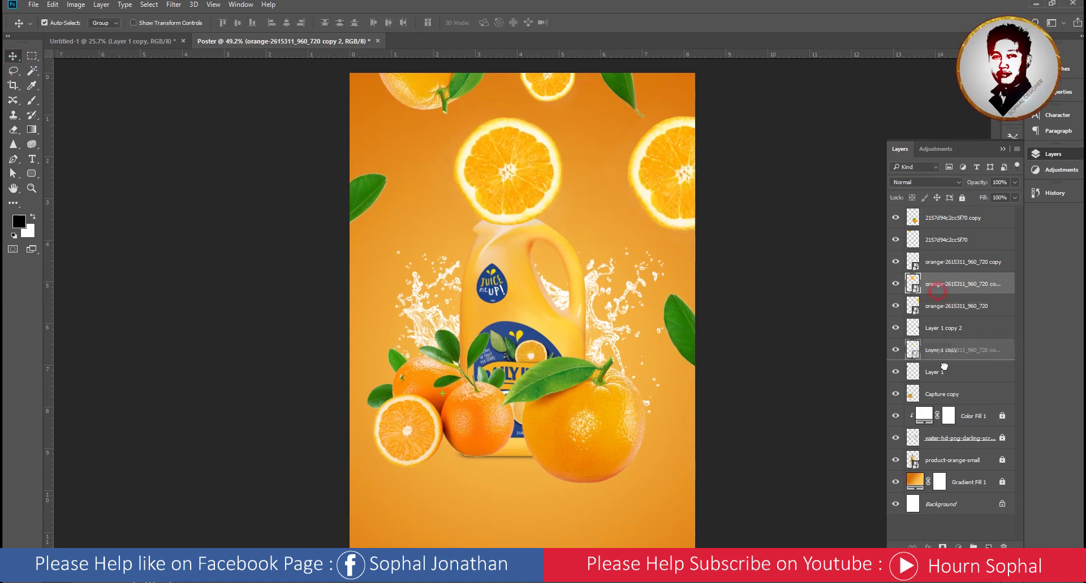
drag(944, 367, 955, 465)
key(ctrl+t)
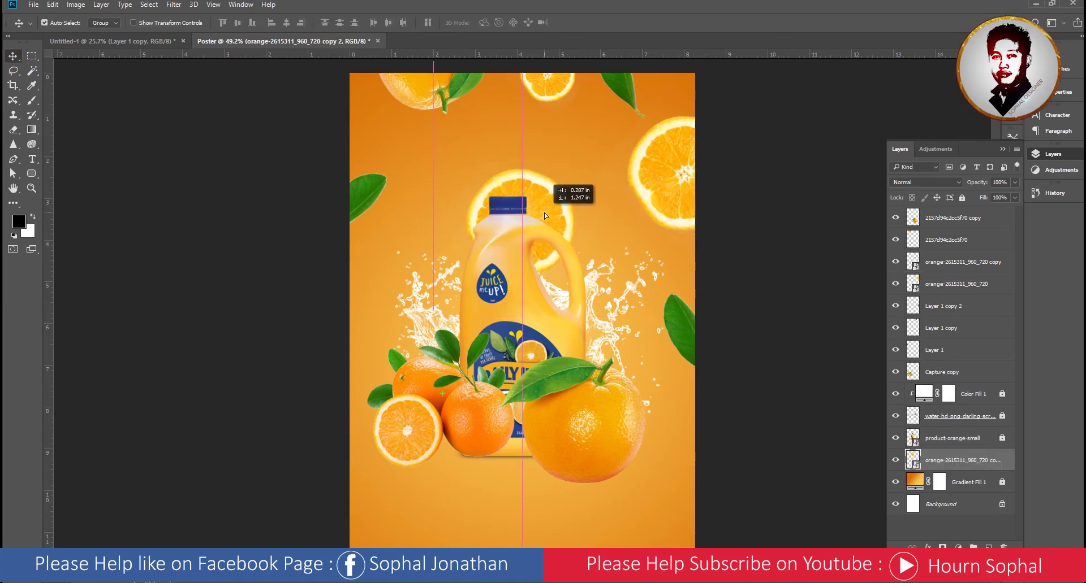
mouse_move(568, 193)
mouse_down()
mouse_move(625, 222)
mouse_move(615, 244)
mouse_up()
click(388, 23)
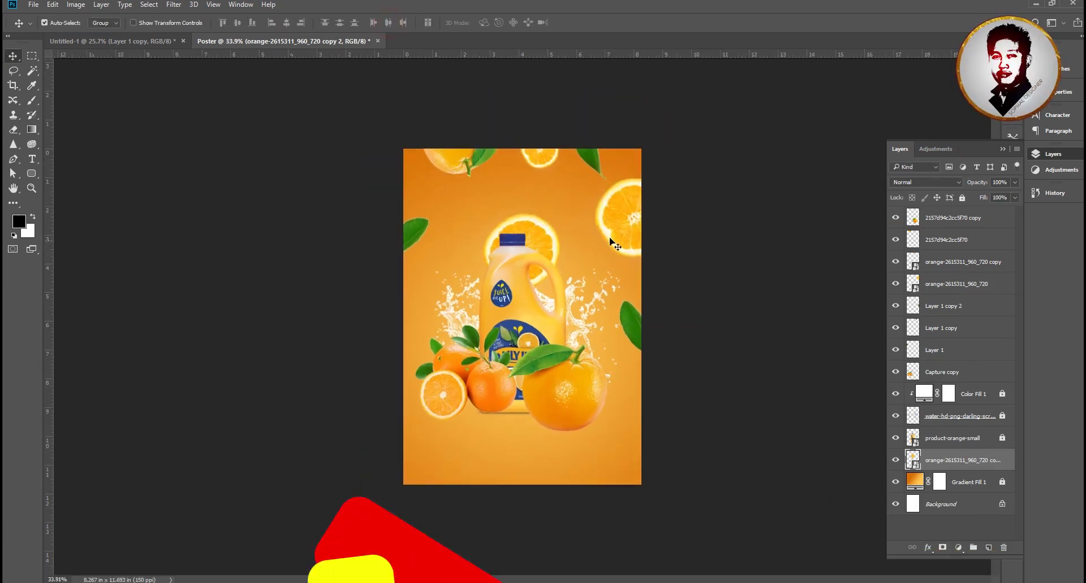
drag(654, 206, 480, 159)
Reposition the big orange and shrink the orange cluster at the bottle's base.
key(ctrl+plus)
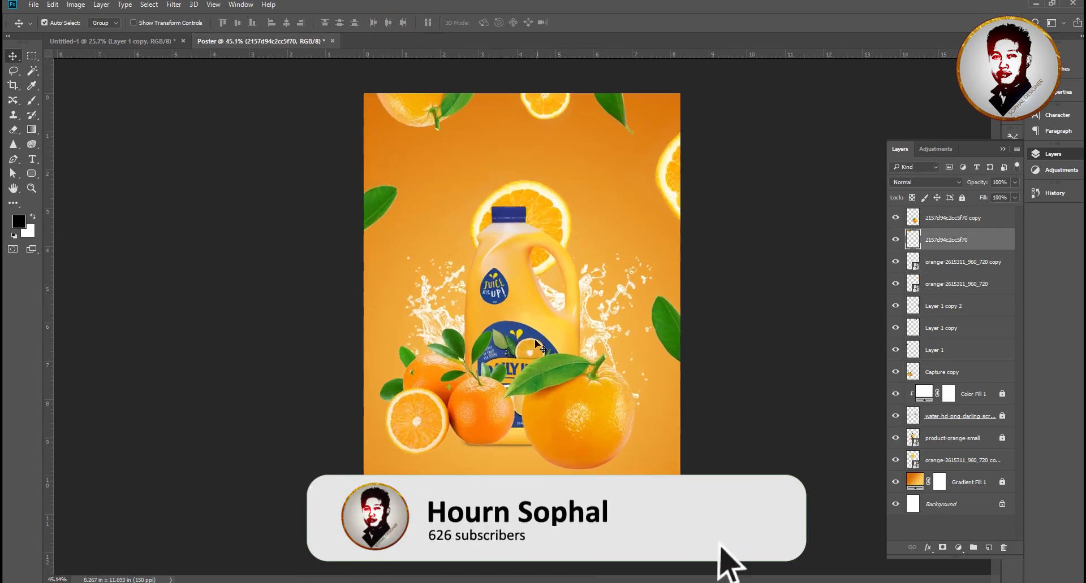
mouse_move(583, 383)
mouse_down()
mouse_move(455, 441)
mouse_move(561, 387)
mouse_up()
drag(462, 446, 507, 447)
key(ctrl+t)
drag(538, 356, 512, 380)
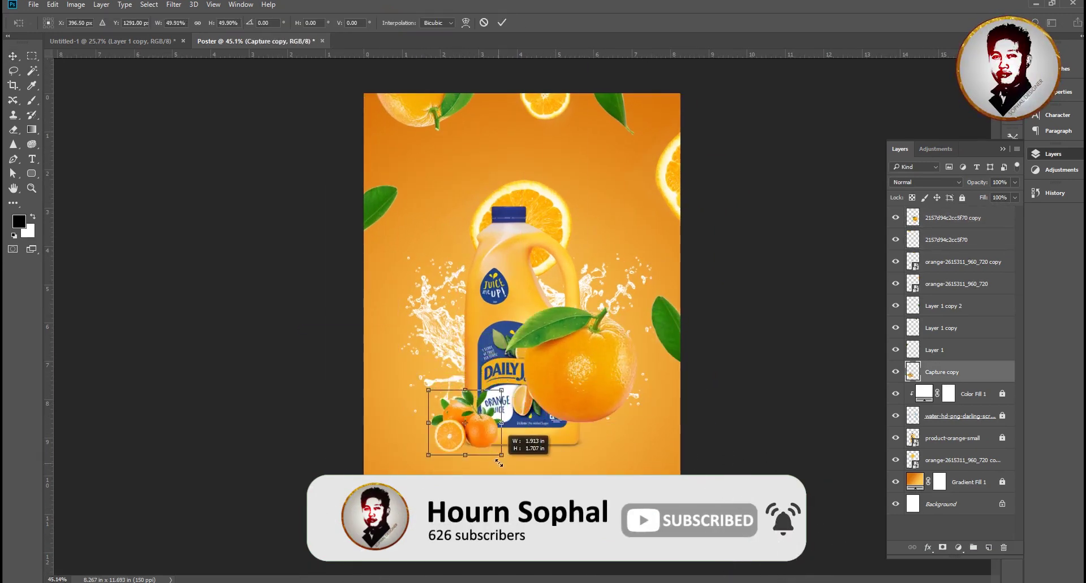
key(Return)
drag(583, 362, 582, 401)
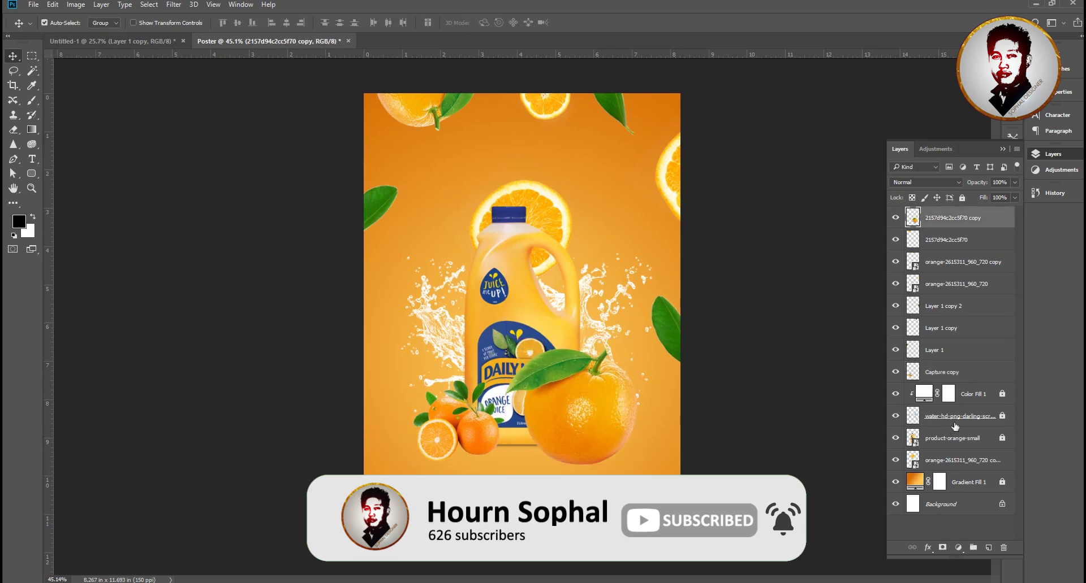
Move the big orange layer behind the bottle, releasing it from the clipping group.
mouse_move(945, 218)
mouse_down()
mouse_move(945, 467)
mouse_move(949, 365)
mouse_up()
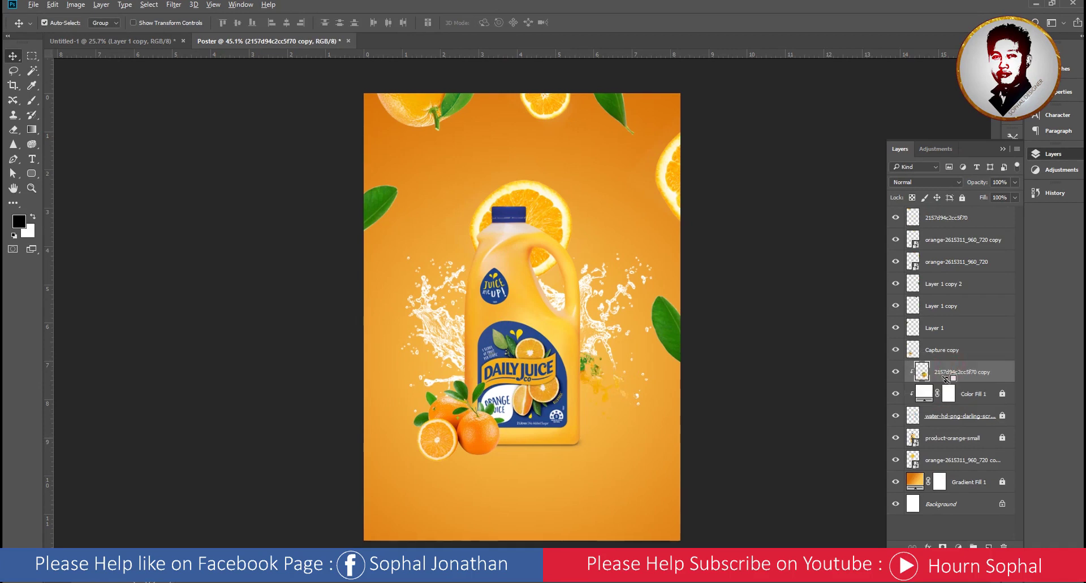
alt+click(946, 378)
drag(565, 453, 577, 416)
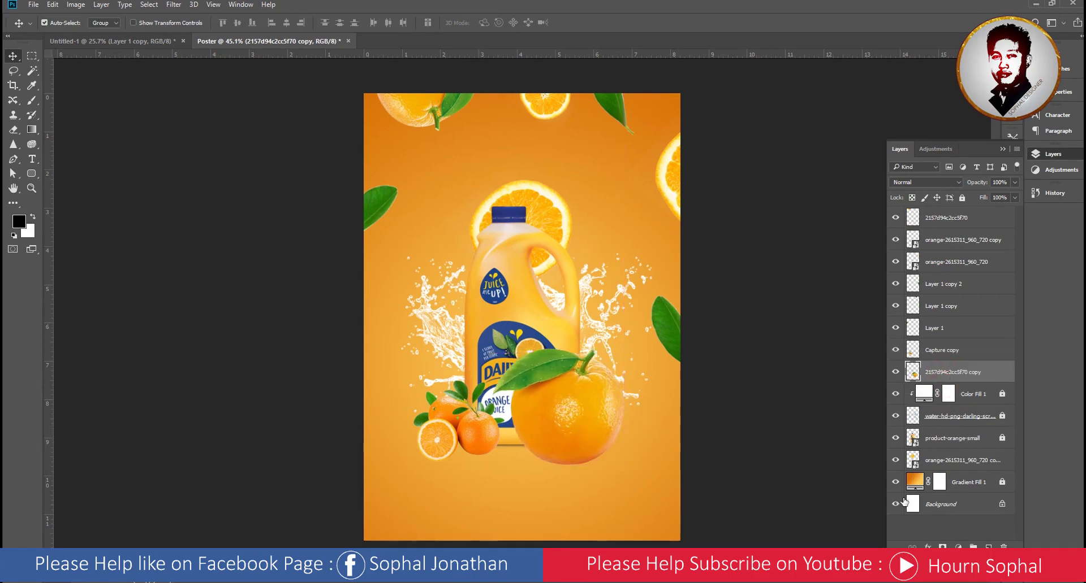
drag(952, 382, 950, 467)
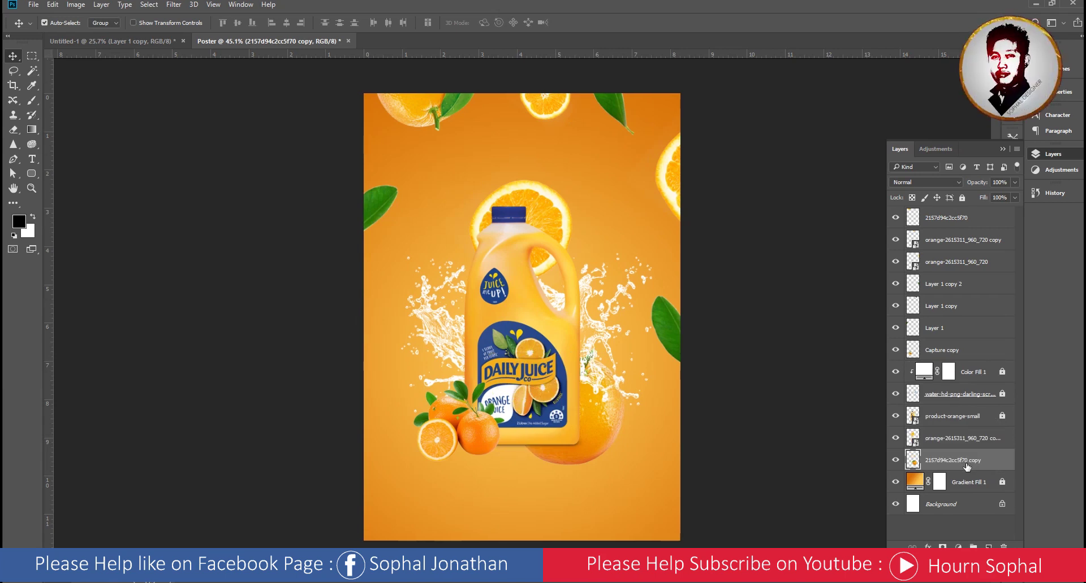
drag(614, 452, 598, 421)
Restack the big orange layer to sit just above the white color fill.
double_click(949, 438)
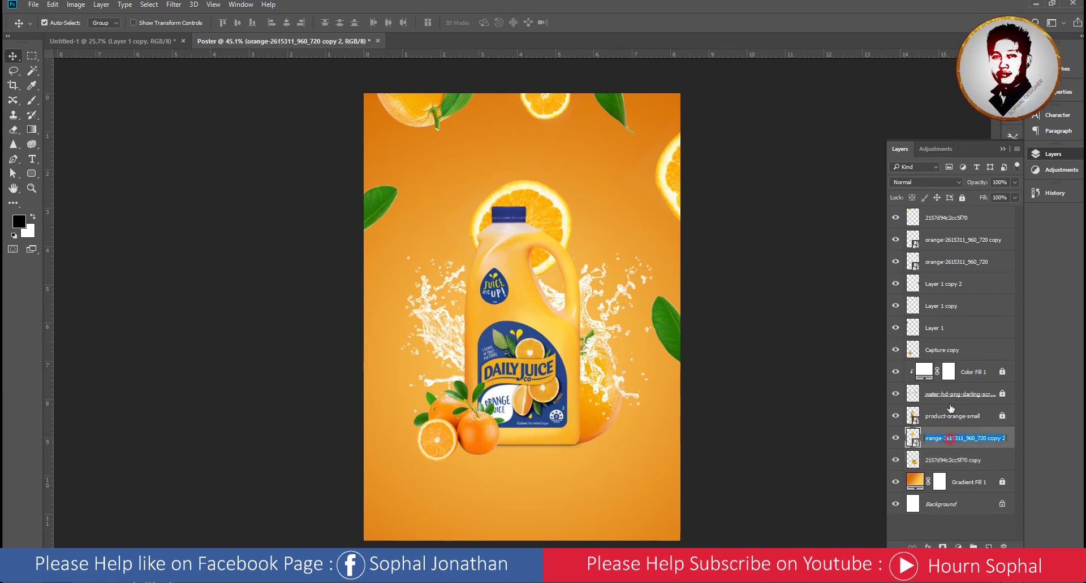
shift+click(962, 458)
drag(958, 449, 947, 387)
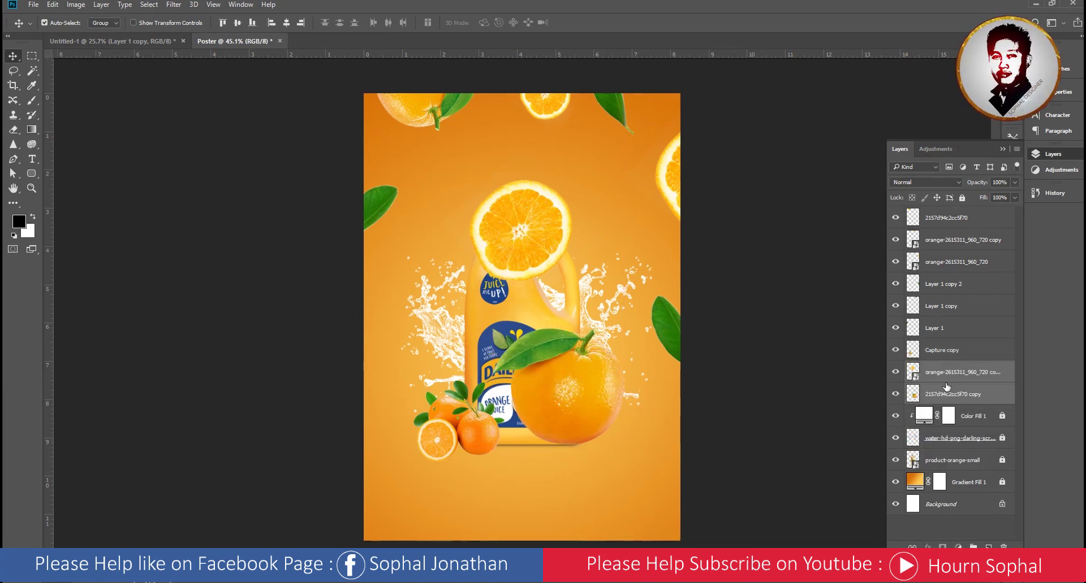
key(ctrl+bracketleft)
key(ctrl+bracketleft)
key(ctrl+bracketleft)
click(986, 444)
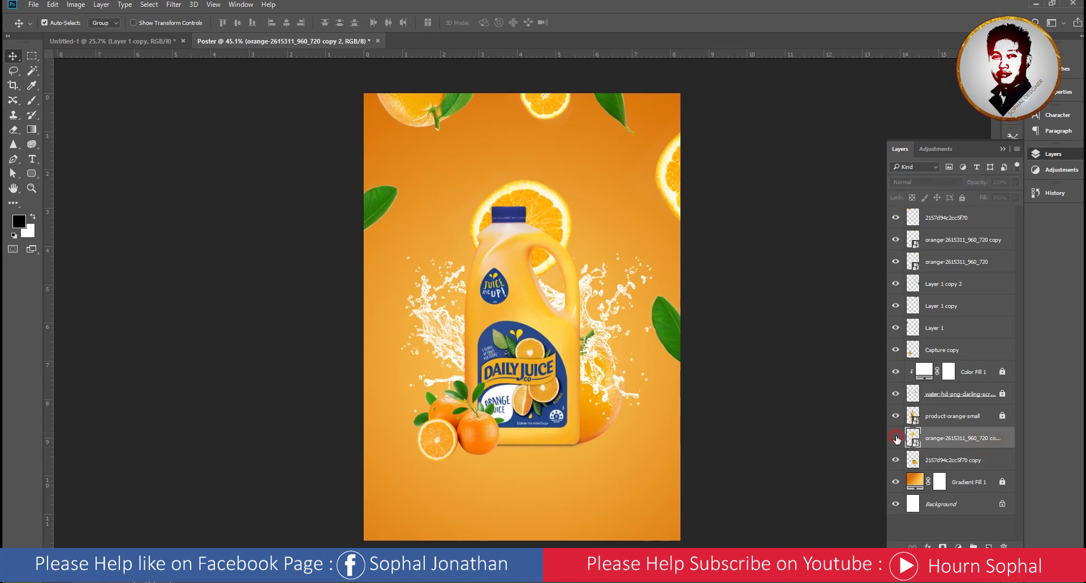
click(986, 455)
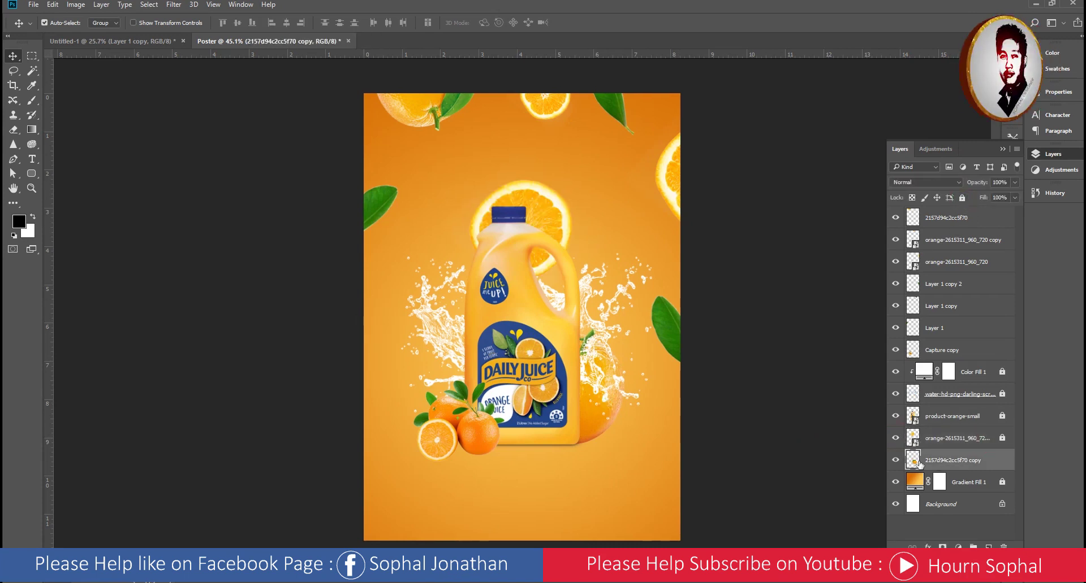
shift+click(986, 446)
drag(961, 452, 950, 362)
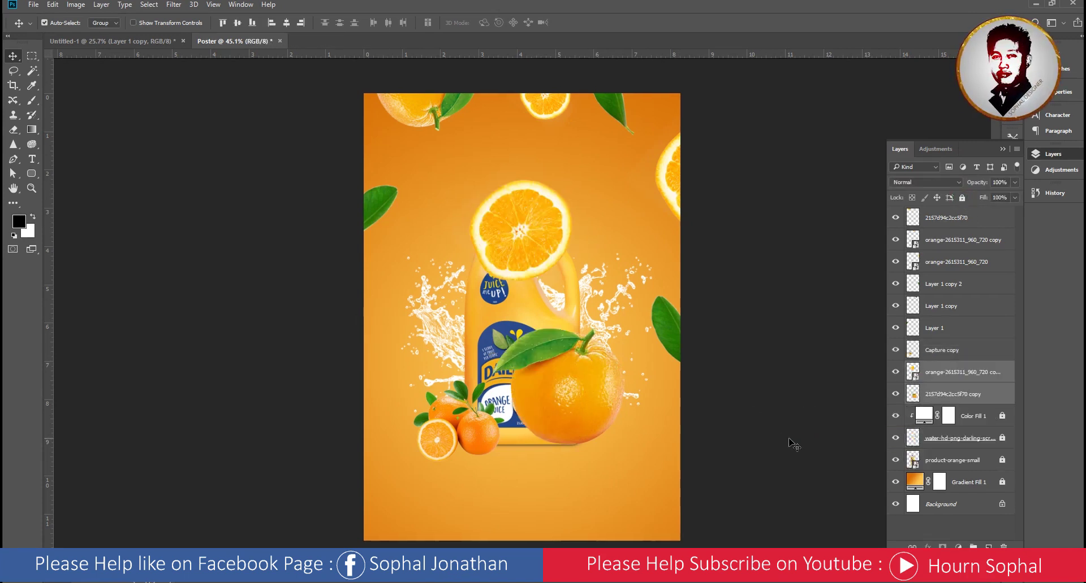
key(ctrl+bracketleft)
key(ctrl+bracketleft)
key(ctrl+bracketleft)
click(896, 441)
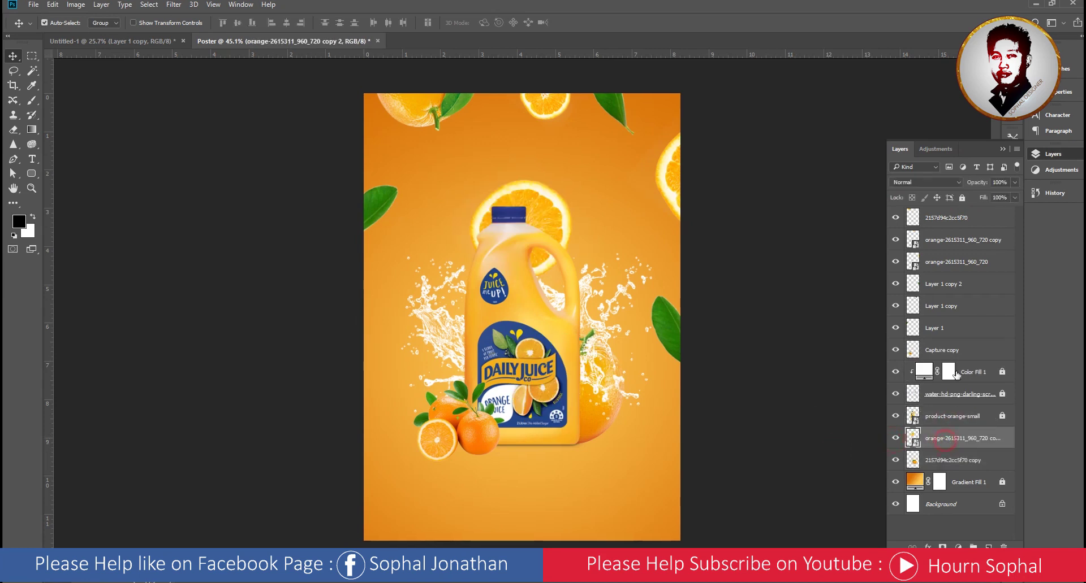
click(955, 460)
drag(956, 460, 955, 367)
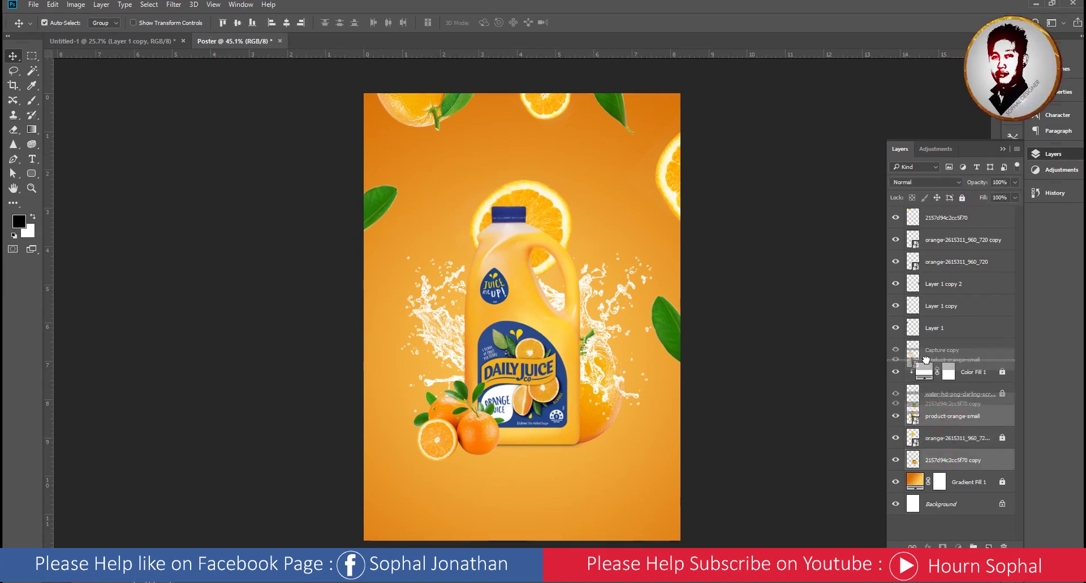
drag(620, 417, 606, 417)
Flip the big orange horizontally and shrink it behind the bottle's right side.
key(ctrl+t)
right_click(598, 410)
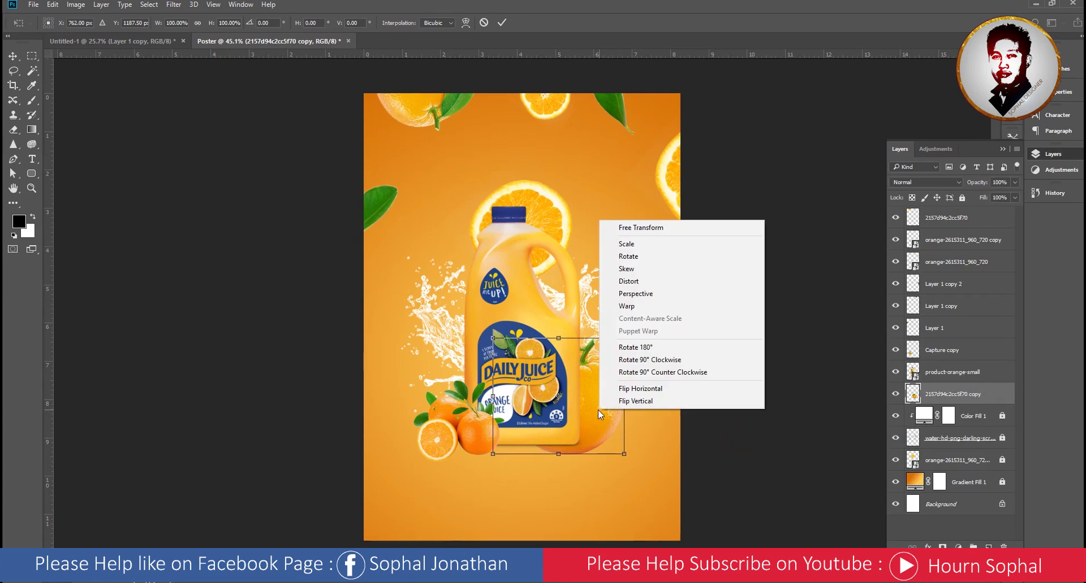
click(640, 389)
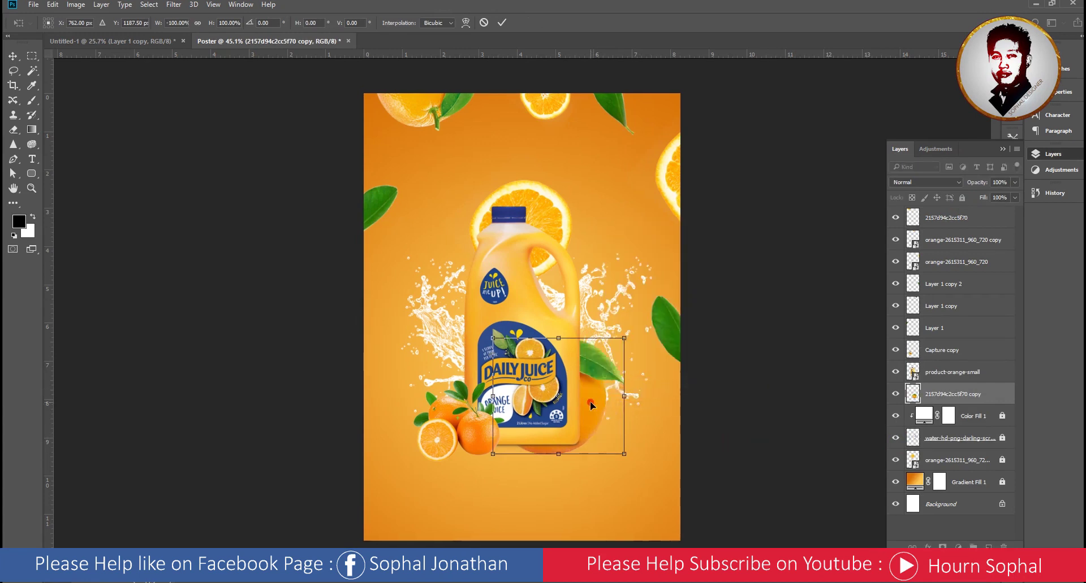
mouse_move(623, 454)
mouse_down()
mouse_move(606, 416)
mouse_move(624, 367)
mouse_up()
drag(605, 419, 605, 427)
key(Return)
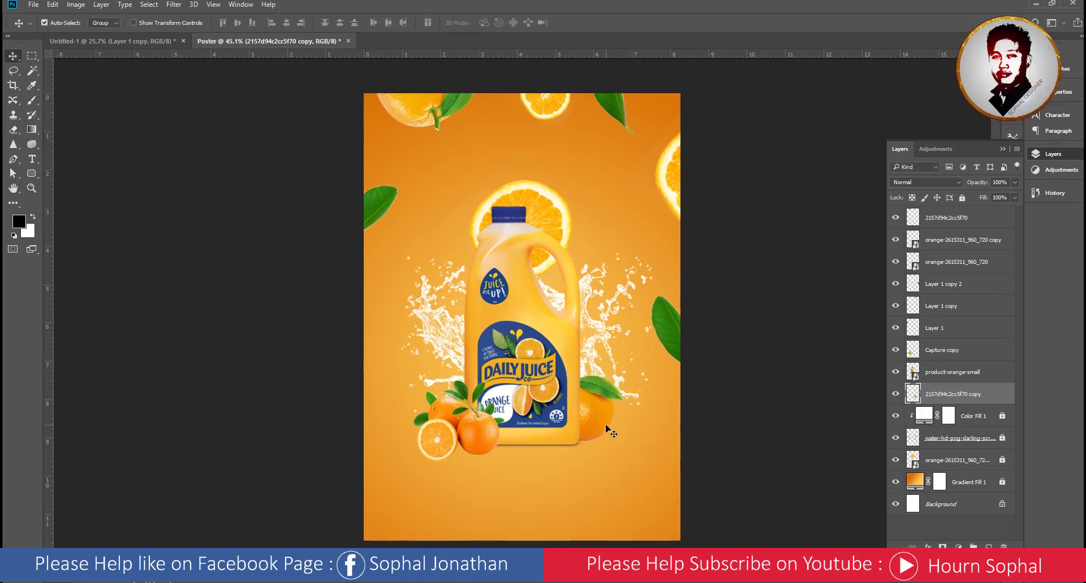
scroll(606, 432, up, 3)
scroll(606, 435, down, 3)
Copy an orange slice to the poster's bottom edge and shrink it.
click(545, 224)
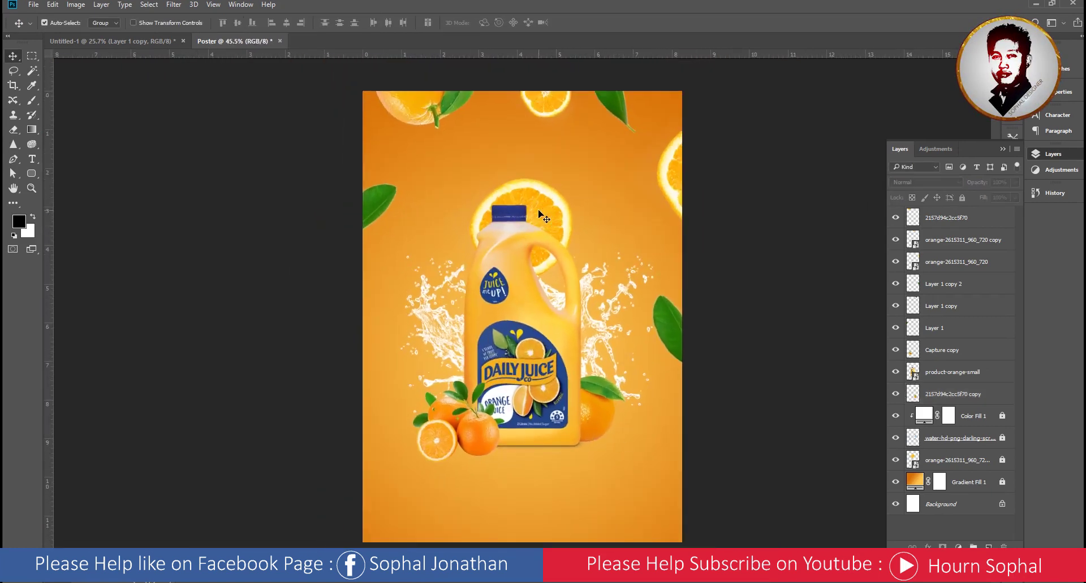
click(969, 464)
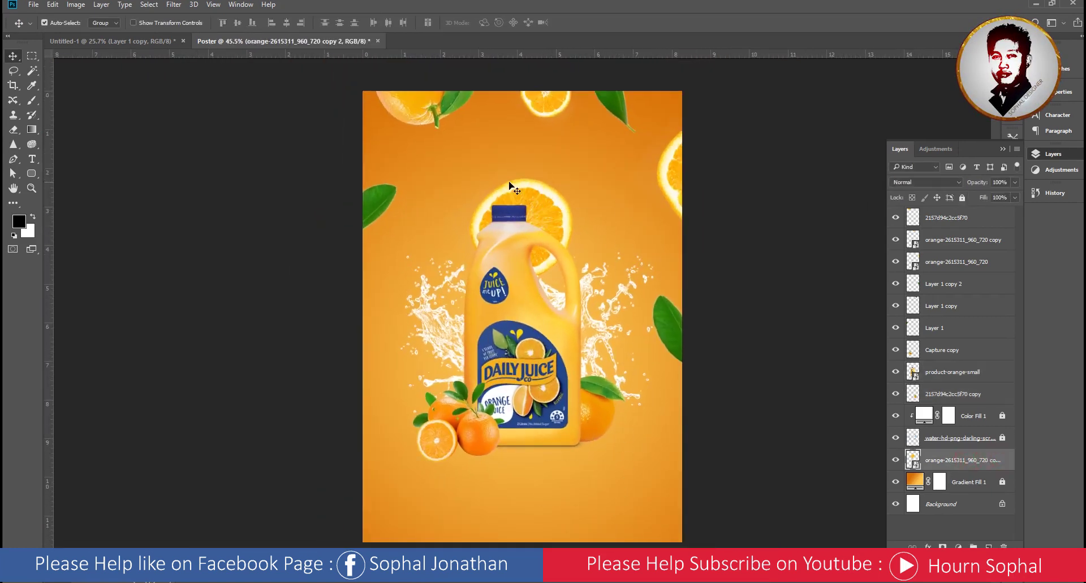
drag(539, 205, 565, 529)
scroll(592, 498, down, 3)
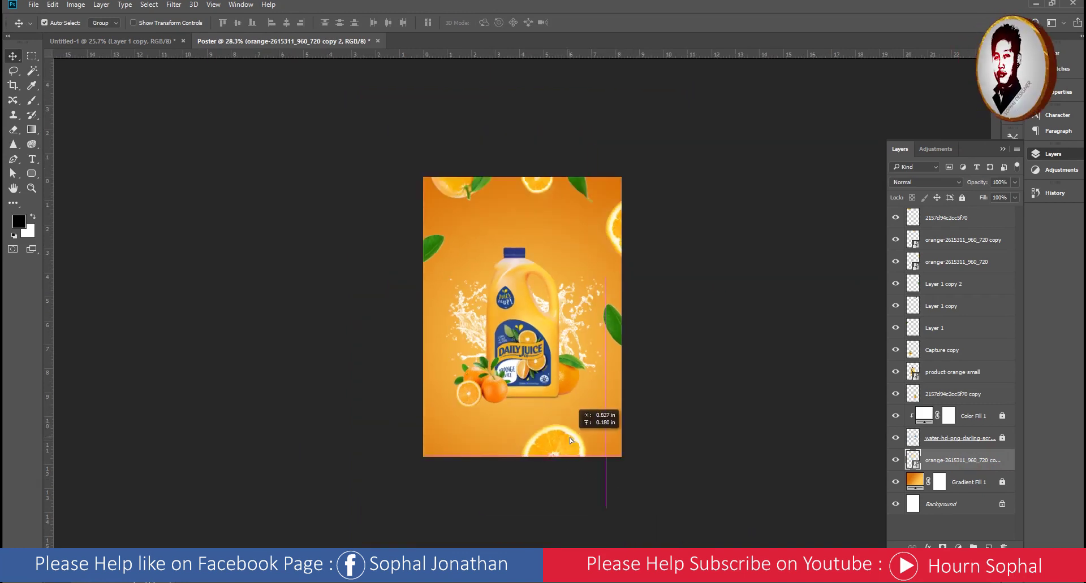
scroll(569, 437, up, 2)
key(ctrl+t)
mouse_move(638, 519)
mouse_down()
mouse_move(654, 525)
mouse_move(635, 495)
mouse_up()
key(Return)
Duplicate a leaf into the poster's bottom-left corner.
click(643, 338)
drag(493, 461, 435, 518)
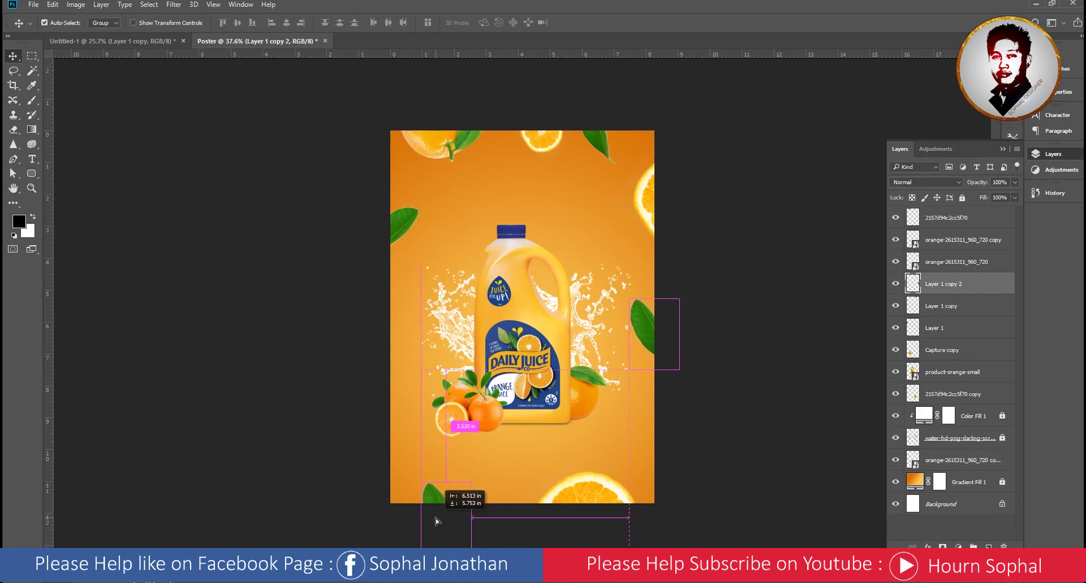
key(ctrl+j)
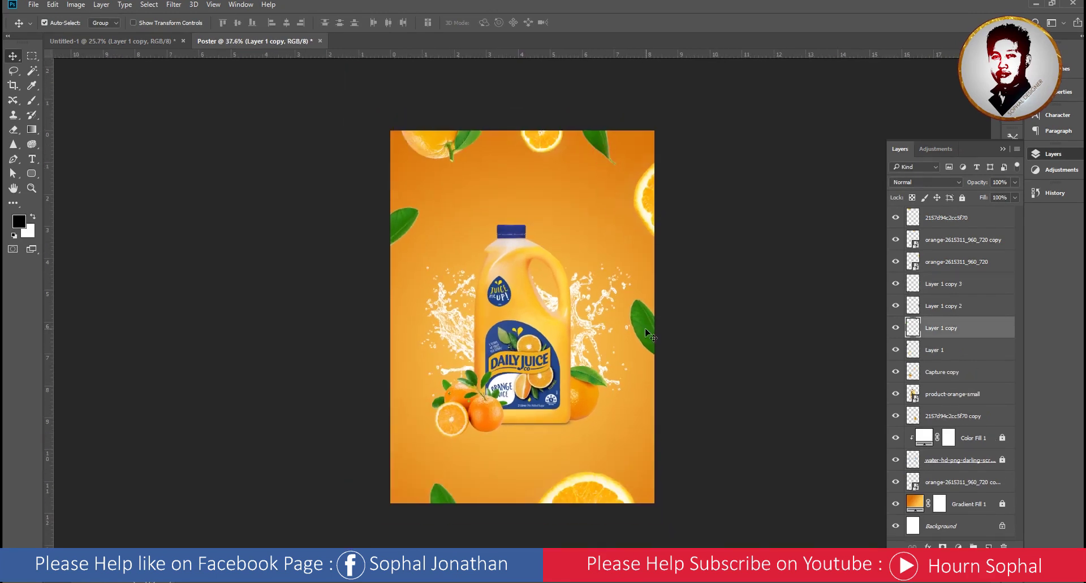
drag(439, 150, 454, 152)
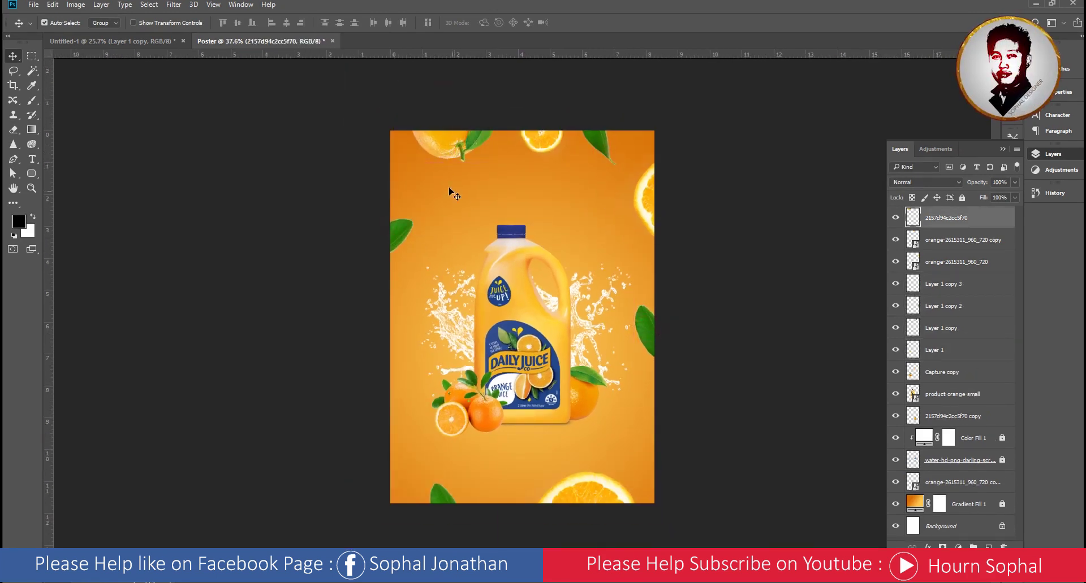
click(404, 242)
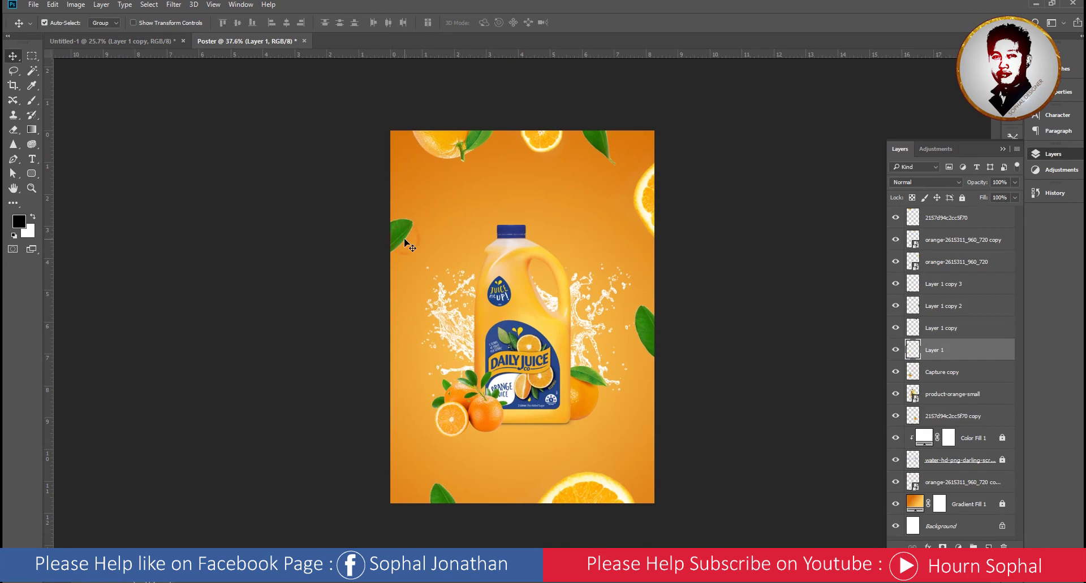
Apply a 1.3 px Gaussian Blur to the leaf on the left edge.
click(171, 5)
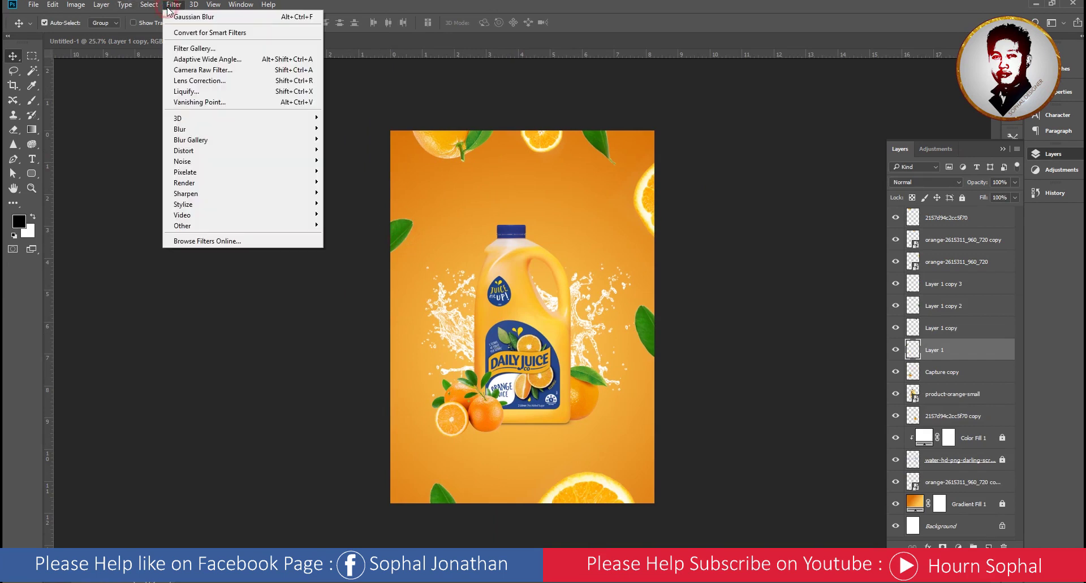
click(249, 129)
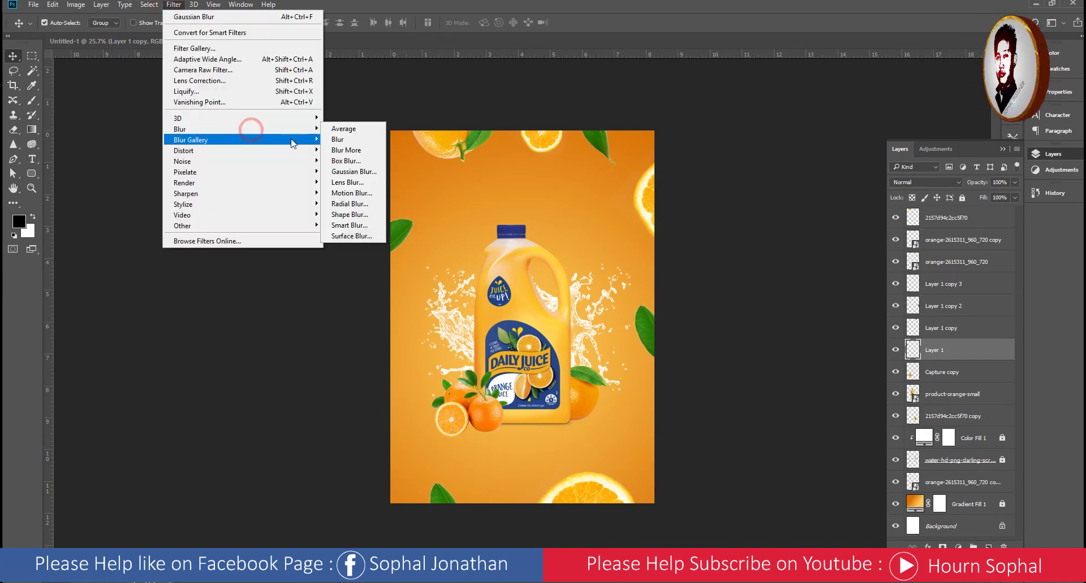
click(354, 172)
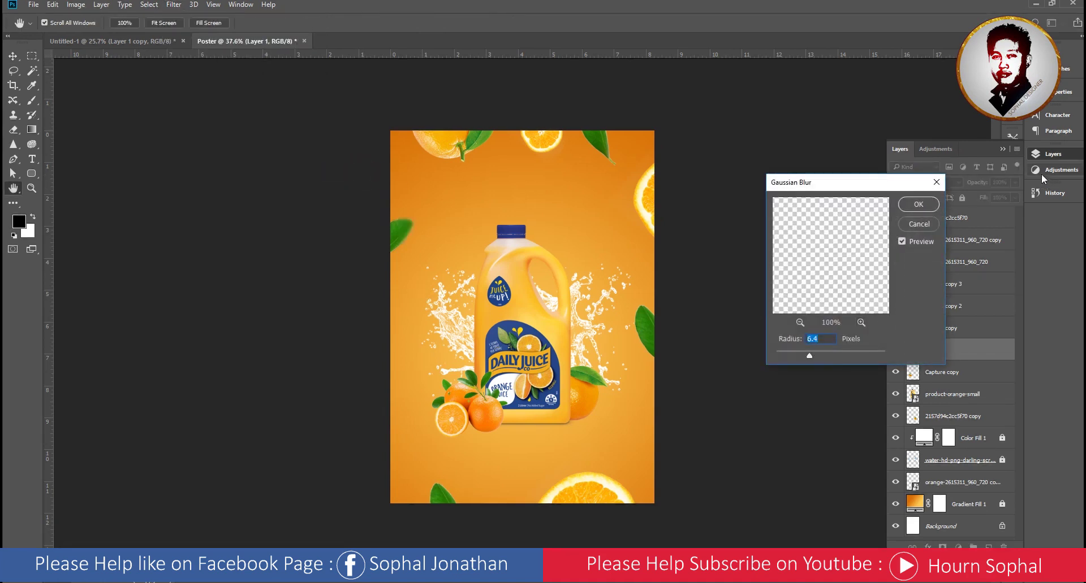
click(918, 204)
key(v)
Repeat the Gaussian Blur on the top-left orange and the right-edge leaf.
click(461, 169)
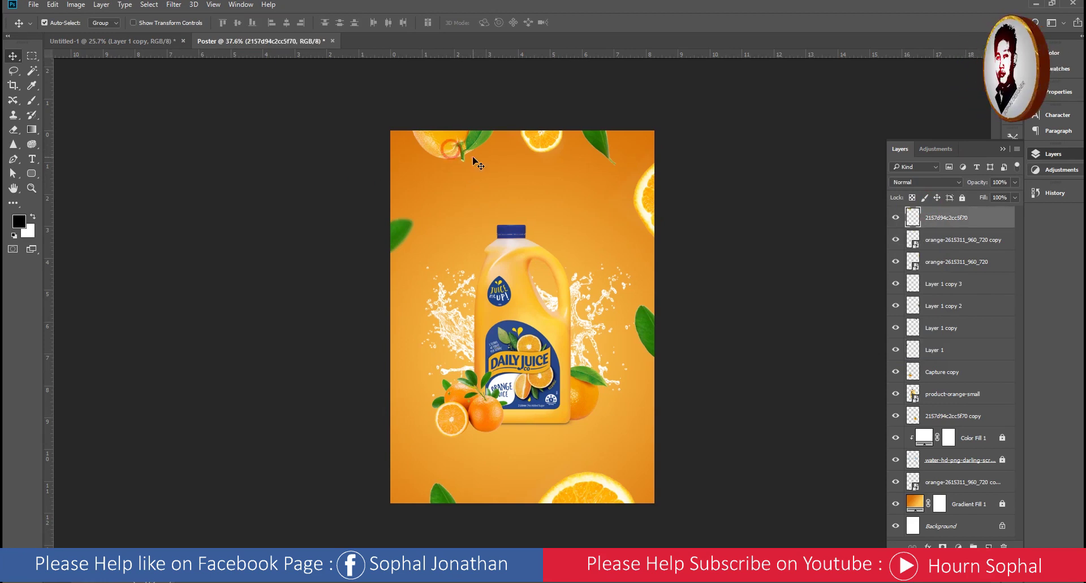
click(173, 6)
click(191, 19)
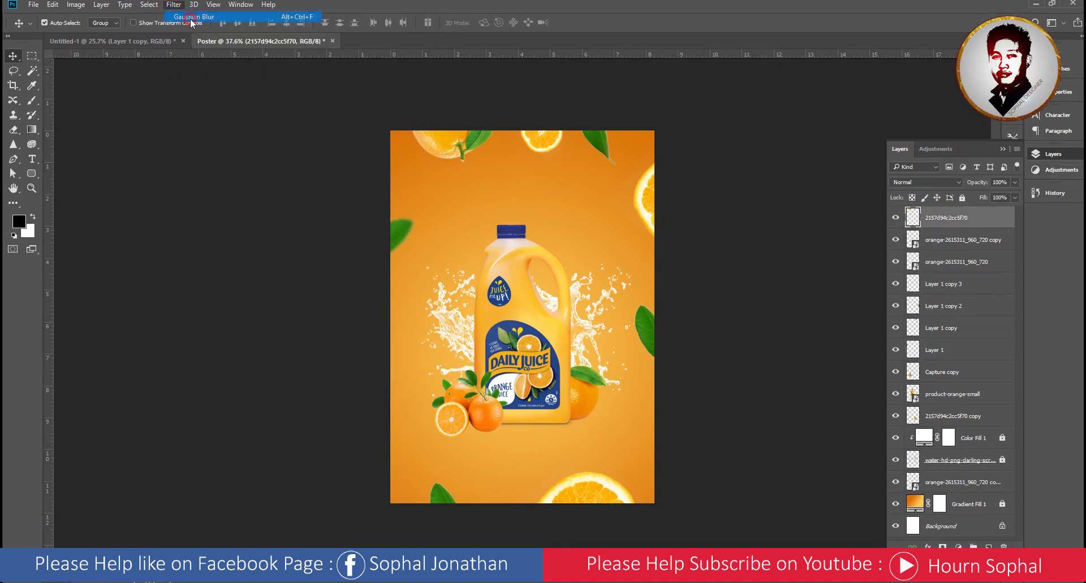
click(645, 326)
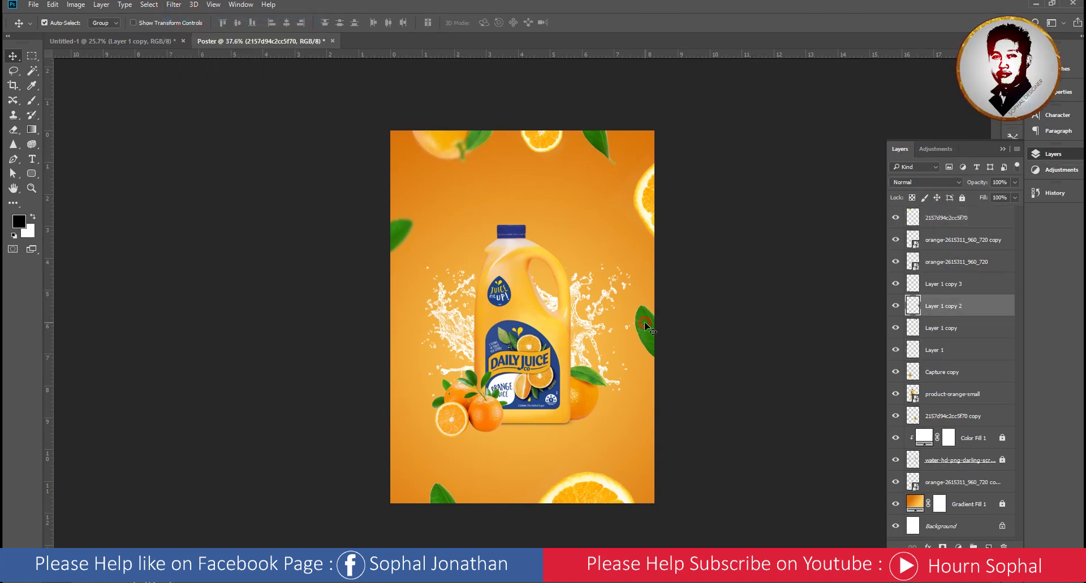
click(177, 7)
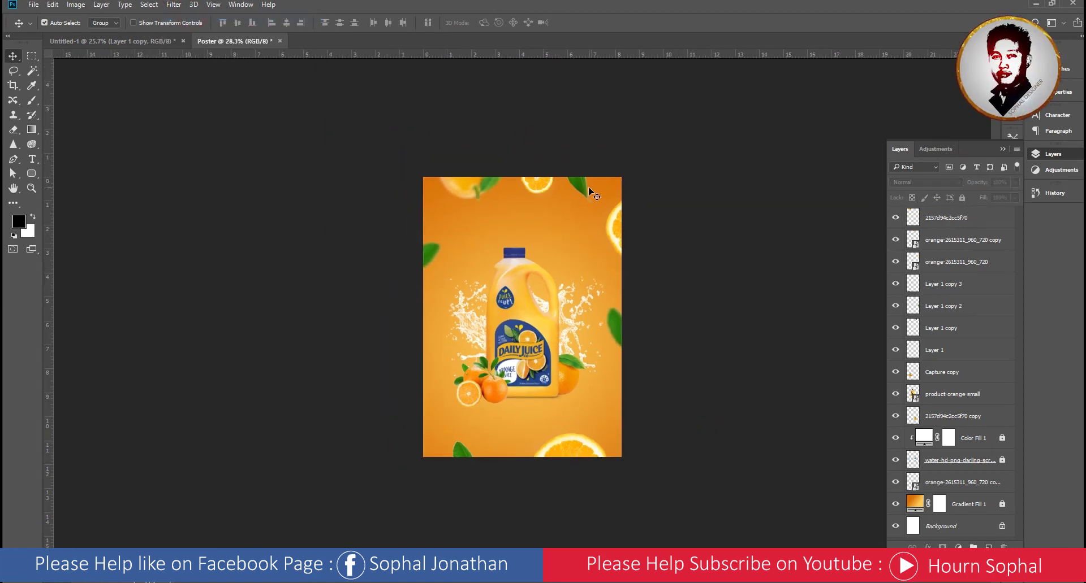
Apply Gaussian Blur to the leaf again through the blur settings dialog.
click(174, 4)
click(224, 129)
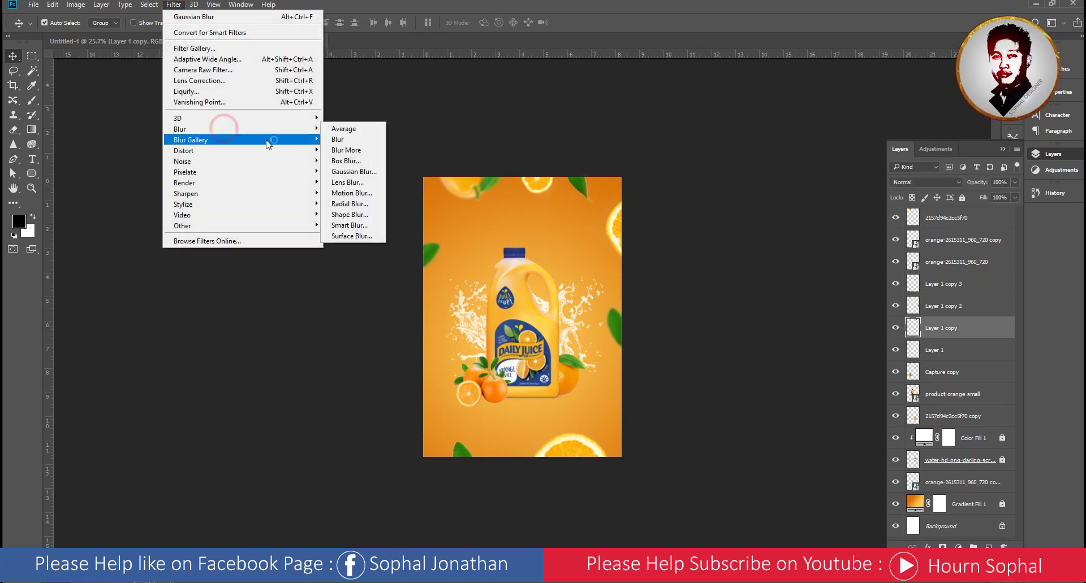
click(351, 172)
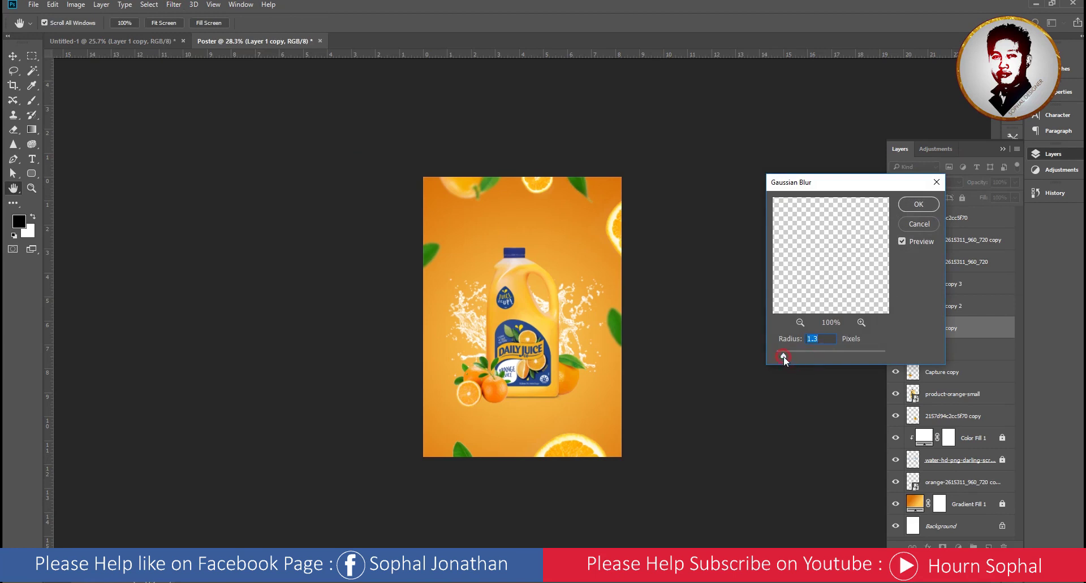
click(914, 207)
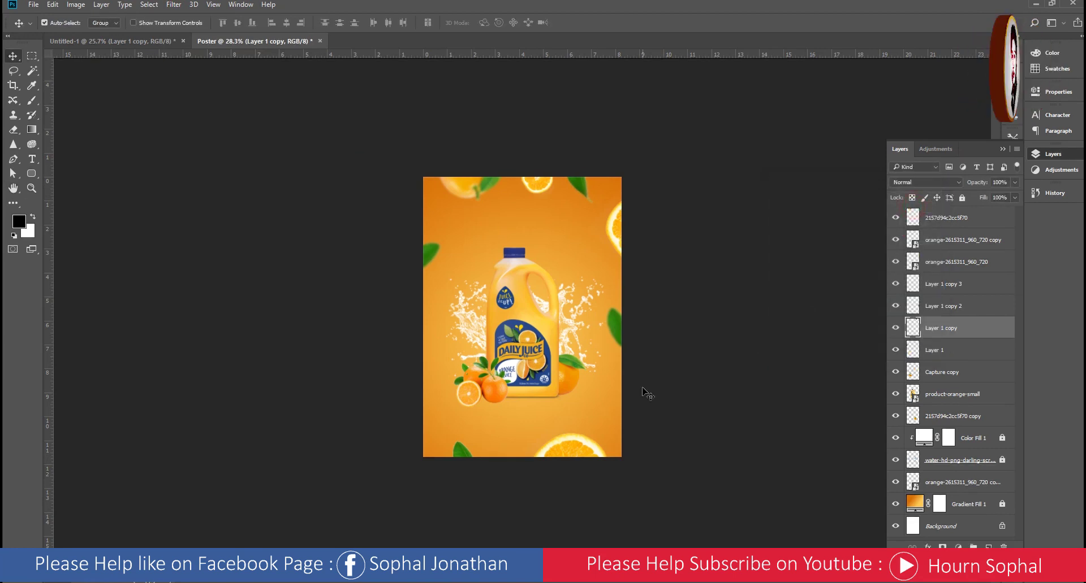
key(v)
scroll(647, 390, up, 2)
click(546, 399)
scroll(545, 397, down, 2)
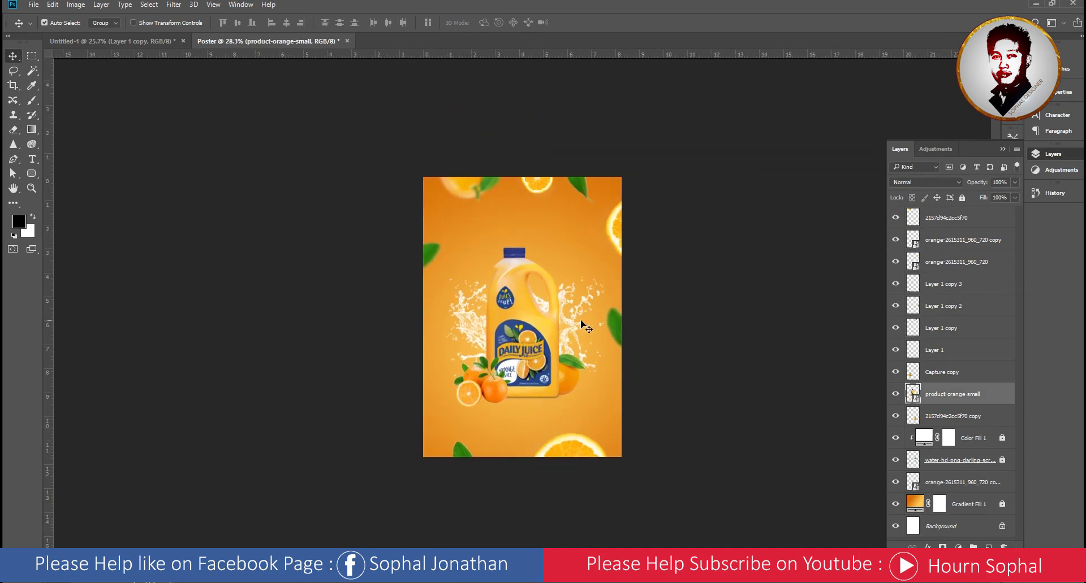
Select the bottle, oranges and splash layers, excluding the locked 2157d94c2cc5f70 copy layer.
click(1001, 438)
click(1001, 459)
shift+click(968, 440)
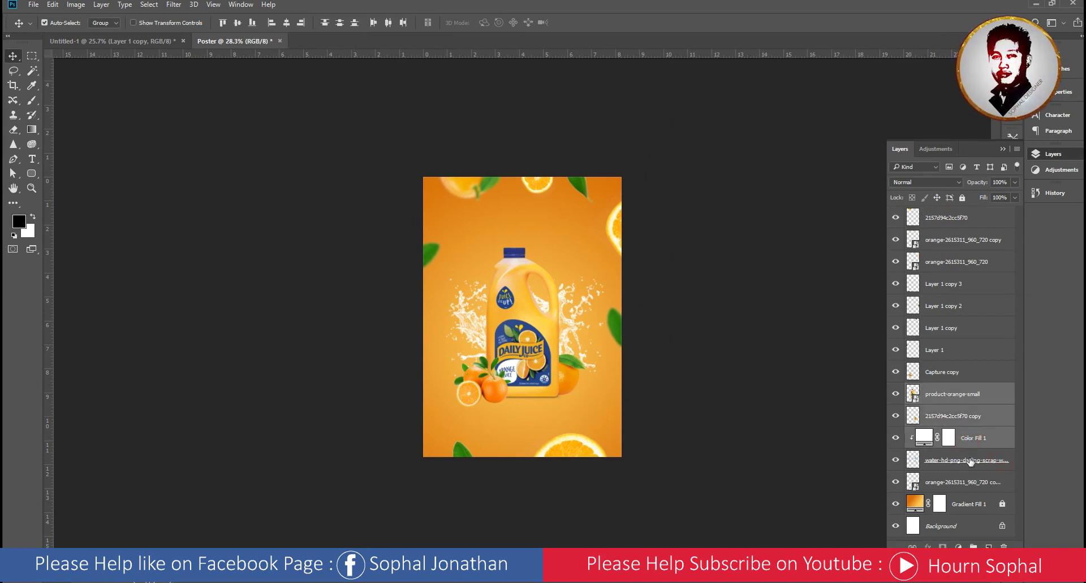
shift+click(962, 461)
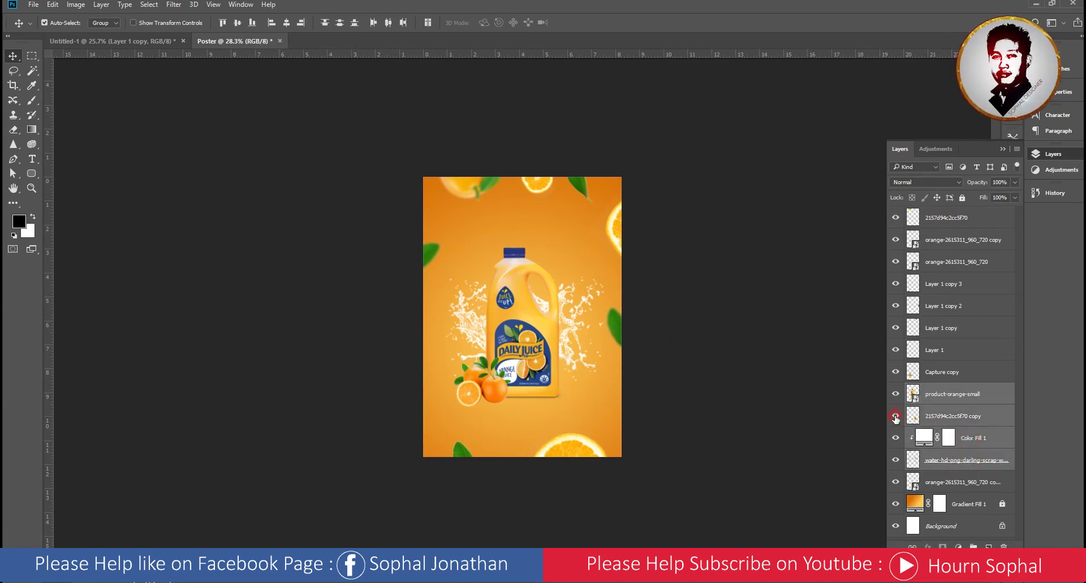
click(942, 417)
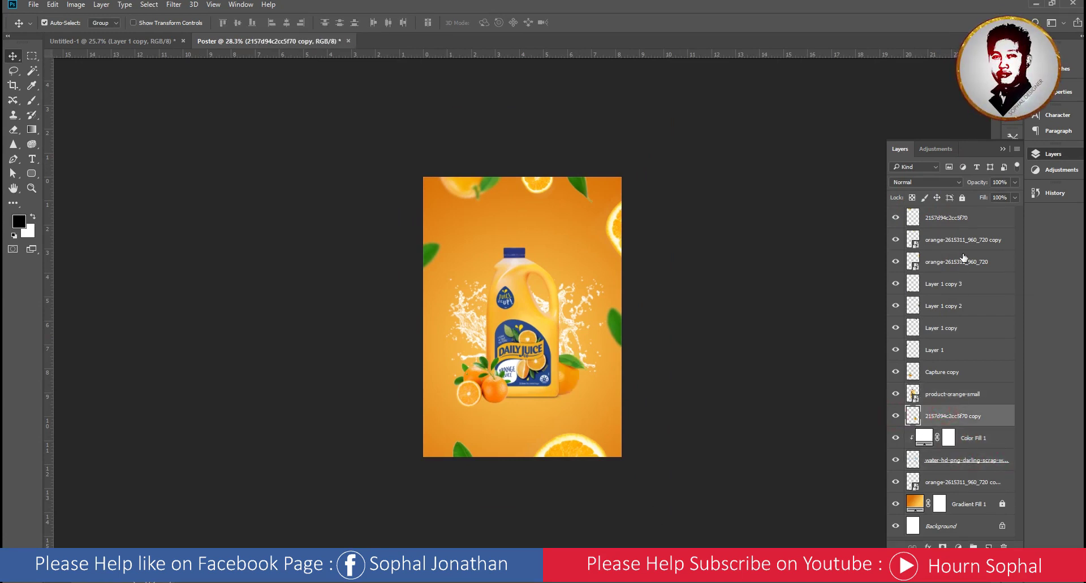
click(954, 395)
shift+click(973, 460)
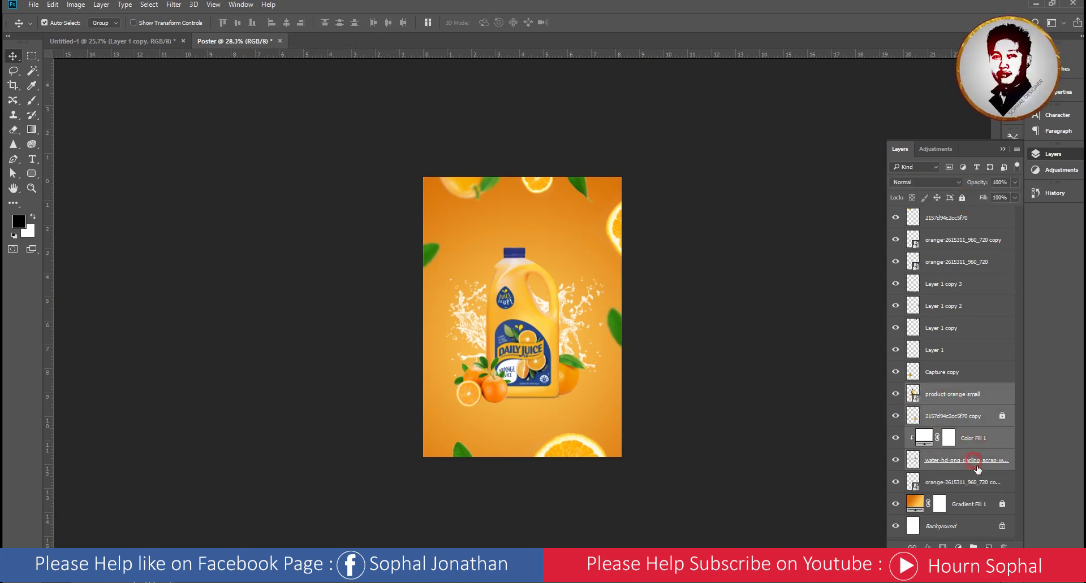
ctrl+click(958, 422)
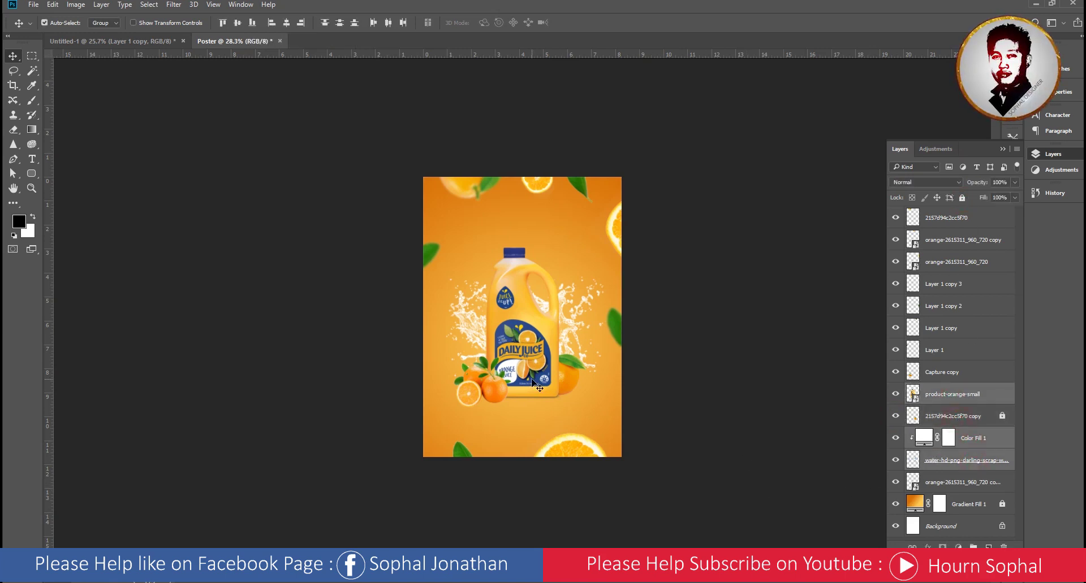
Free Transform the selected layers up to about 105%.
click(52, 5)
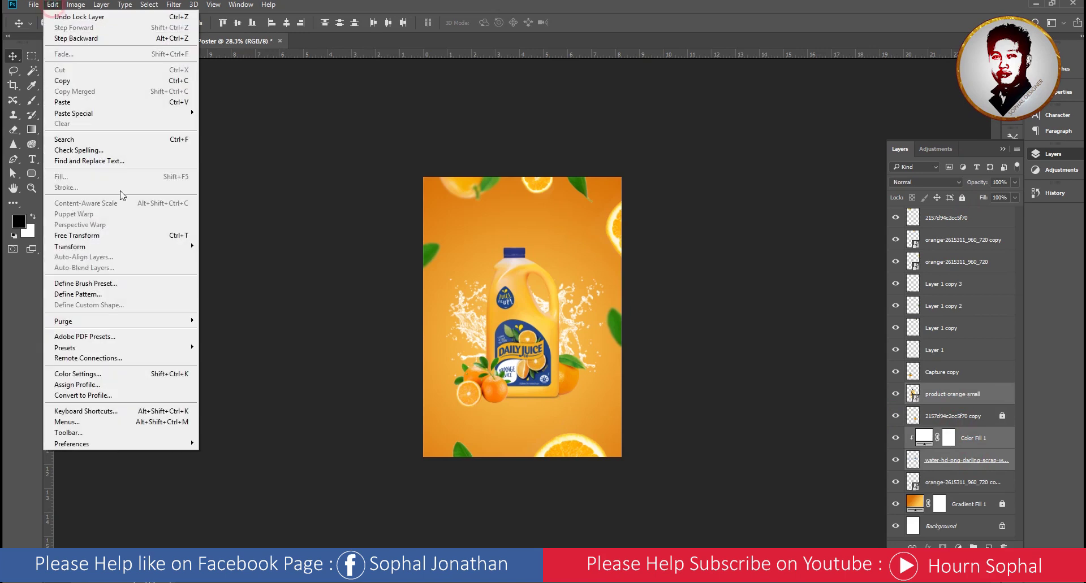
click(134, 235)
mouse_move(606, 400)
mouse_down()
mouse_move(625, 406)
mouse_move(615, 403)
mouse_up()
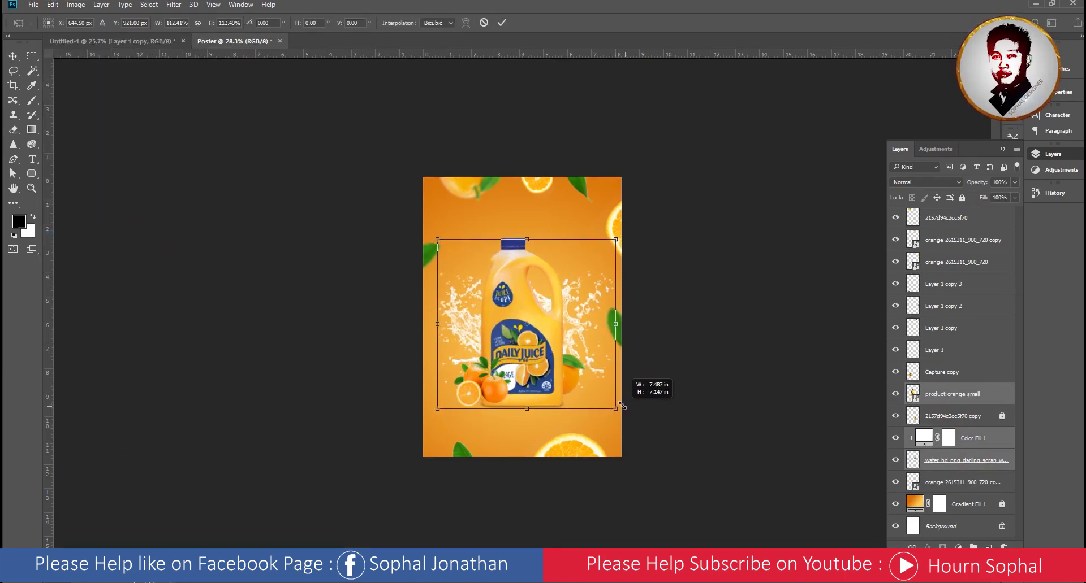
click(501, 22)
Select the orange-2615311_960_720 copy 2 slice layer on the canvas.
scroll(566, 316, up, 5)
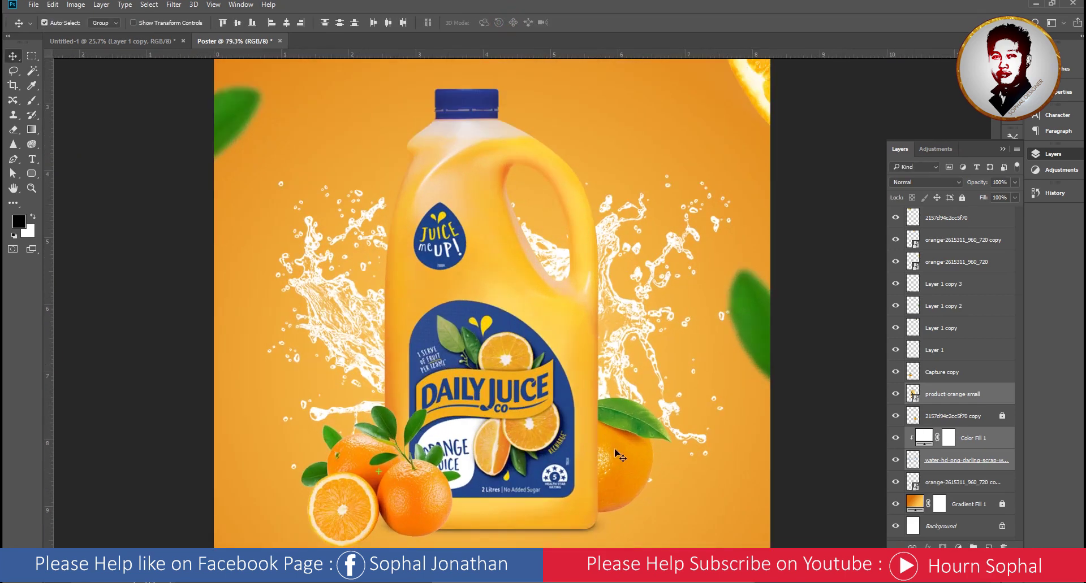
click(631, 460)
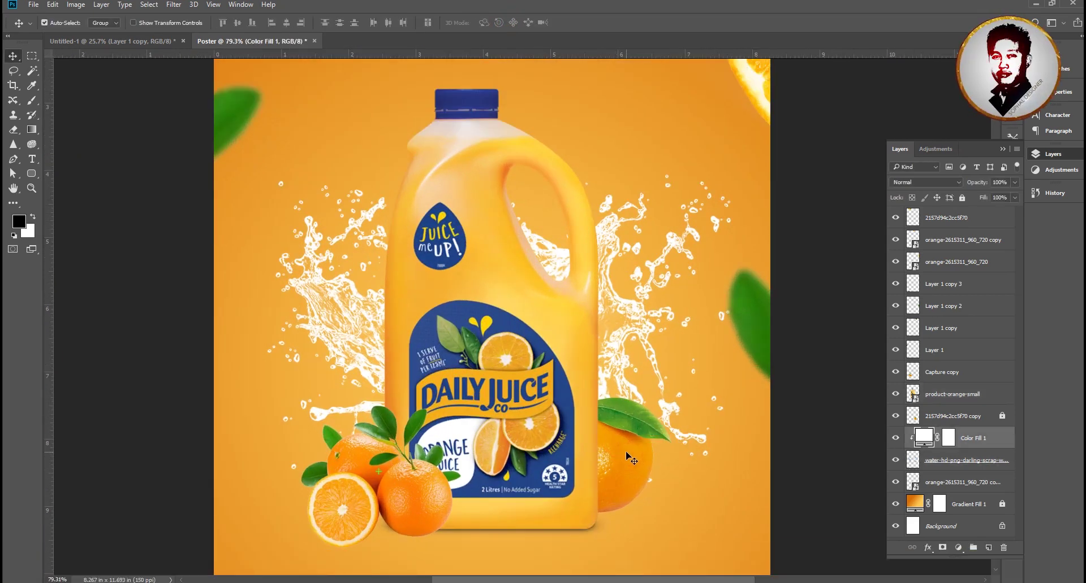
right_click(631, 461)
click(673, 455)
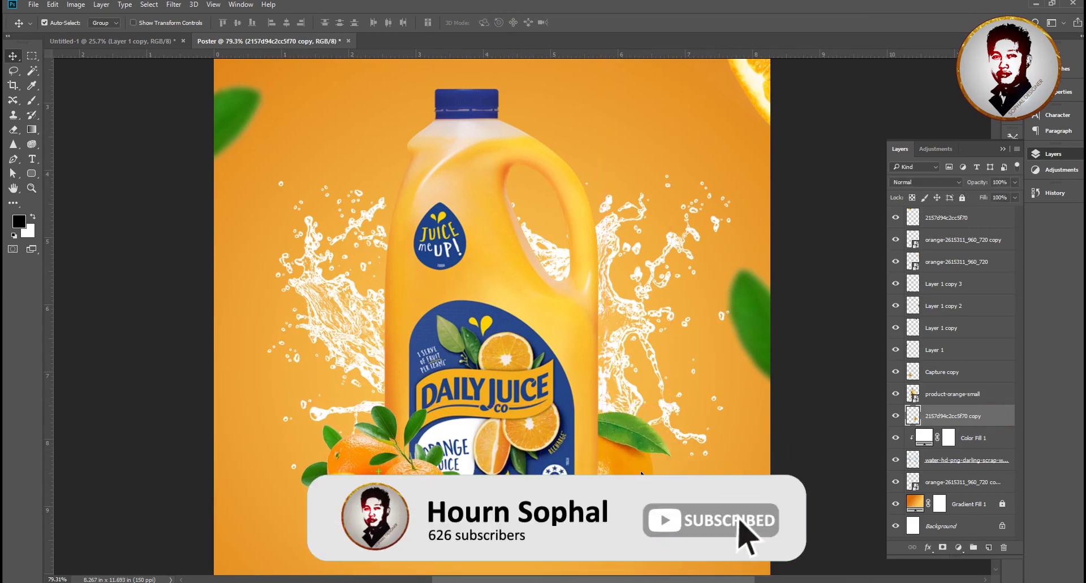
scroll(641, 474, down, 3)
scroll(627, 458, down, 2)
scroll(616, 447, up, 2)
scroll(608, 437, up, 1)
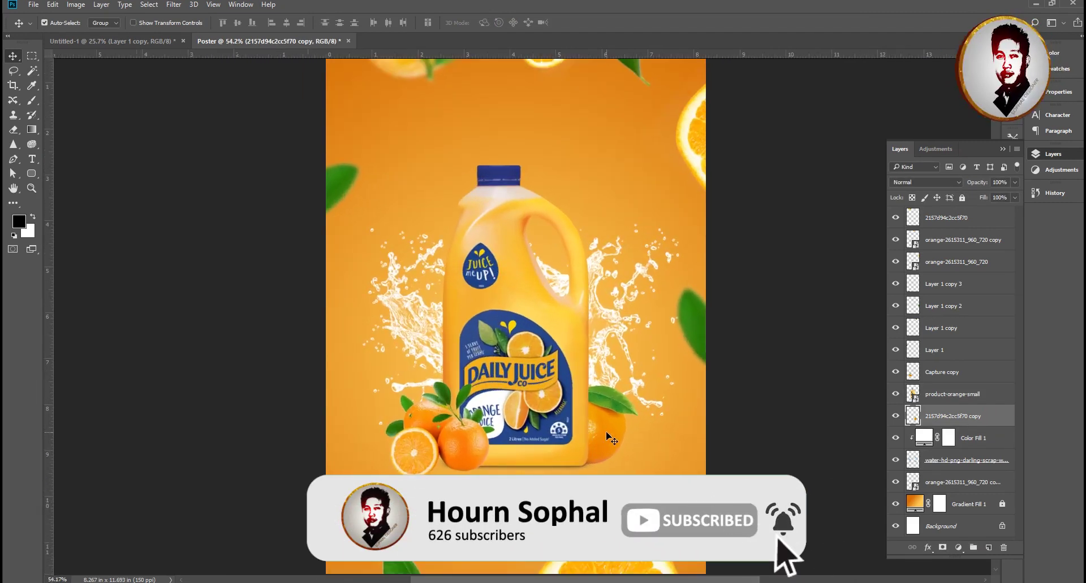
scroll(537, 294, down, 2)
click(536, 441)
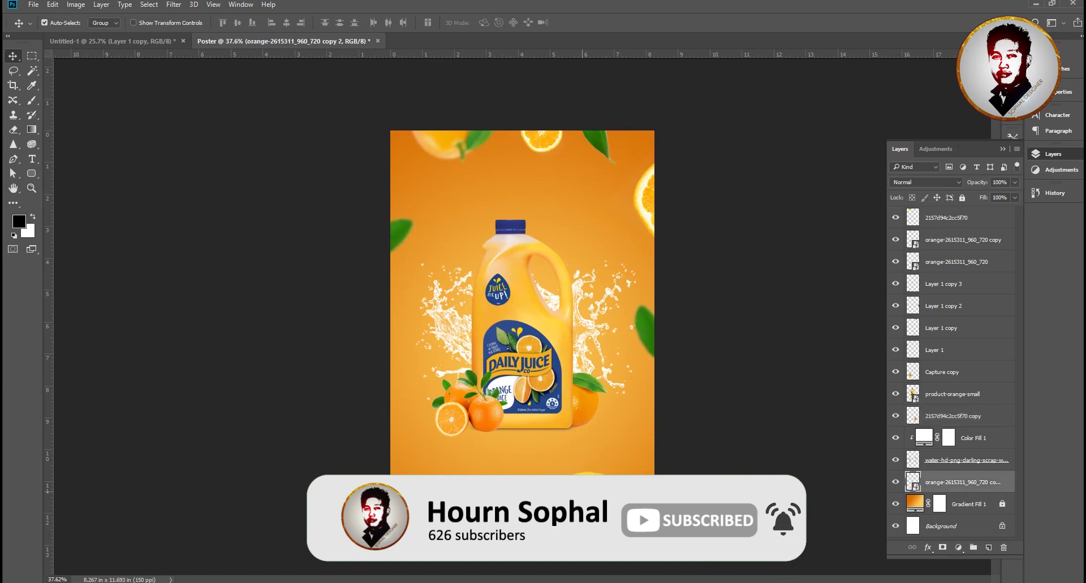
Give the bottom orange slice an Overlay drop shadow: ~18% opacity, 19 px distance, 10 px size.
click(927, 548)
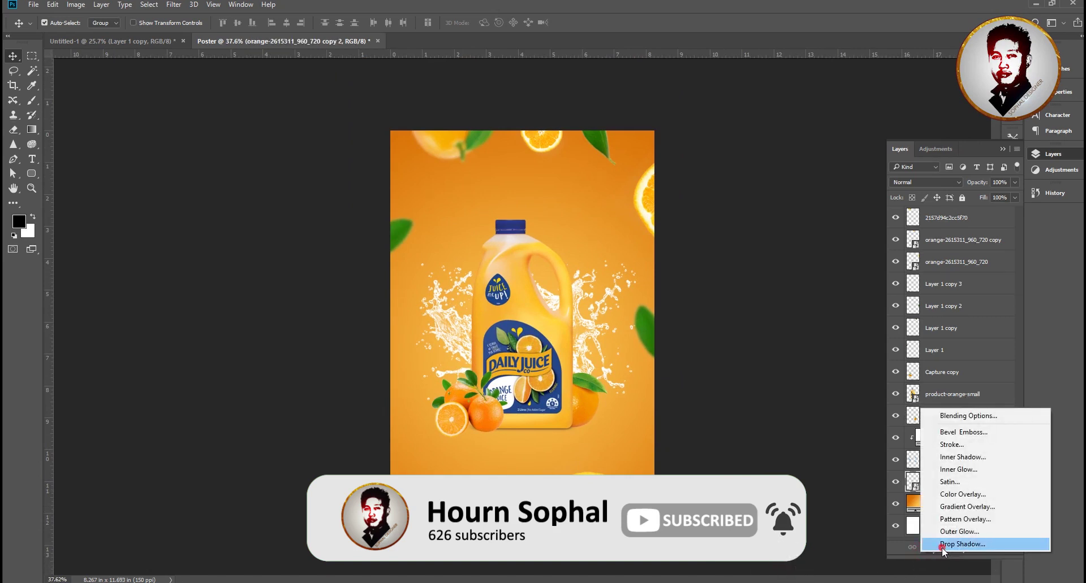
click(941, 545)
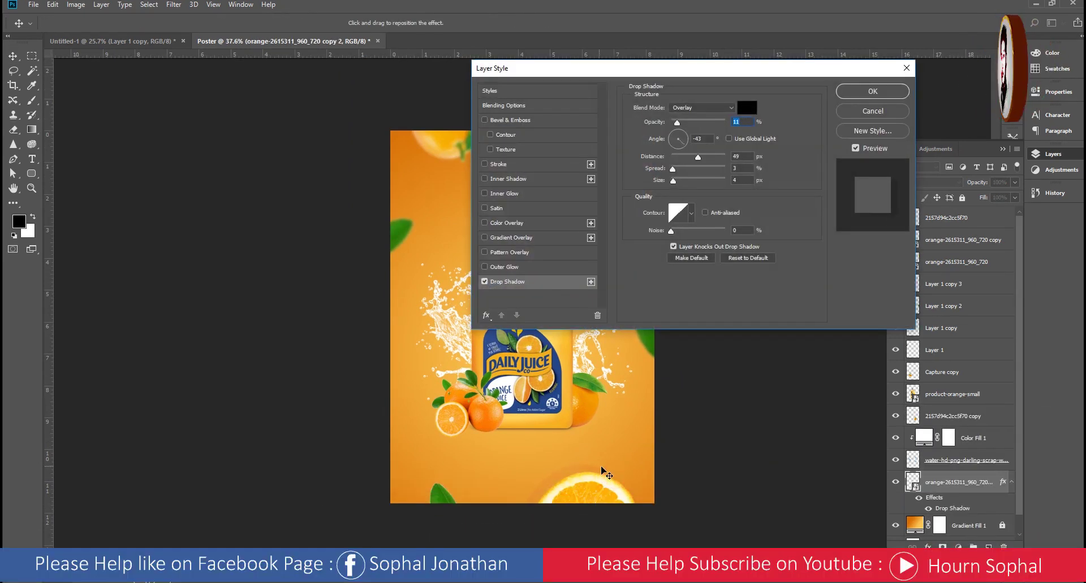
drag(602, 471, 608, 471)
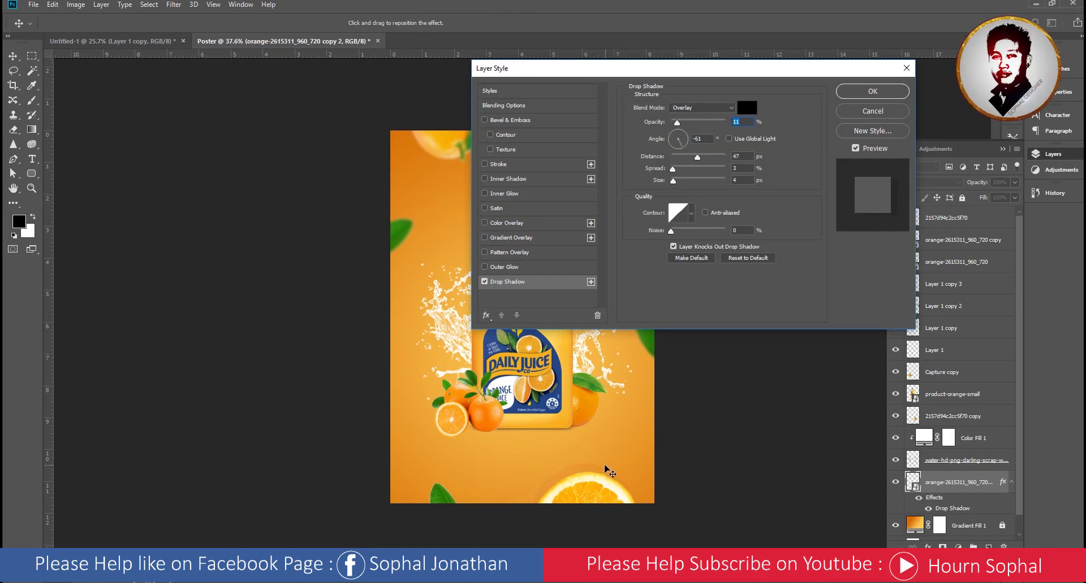
mouse_move(679, 127)
mouse_down()
mouse_move(714, 122)
mouse_move(674, 129)
mouse_up()
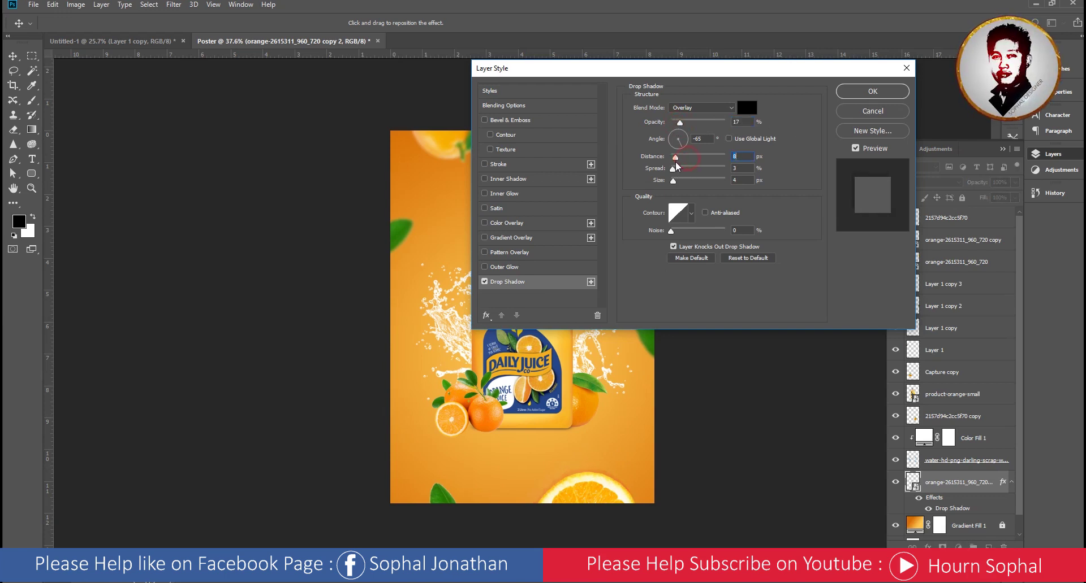
drag(677, 182, 678, 183)
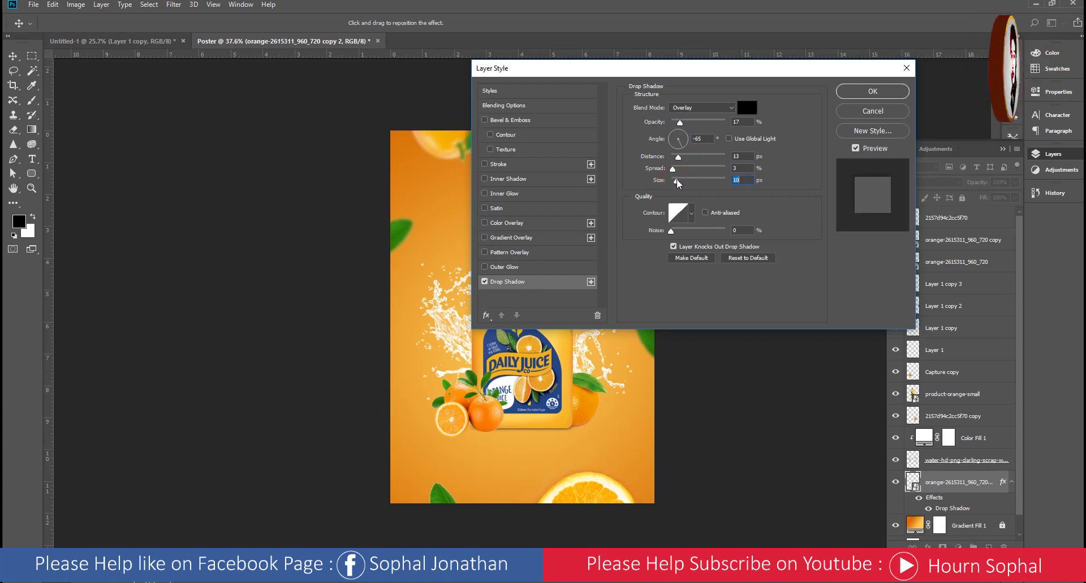
drag(679, 157, 683, 160)
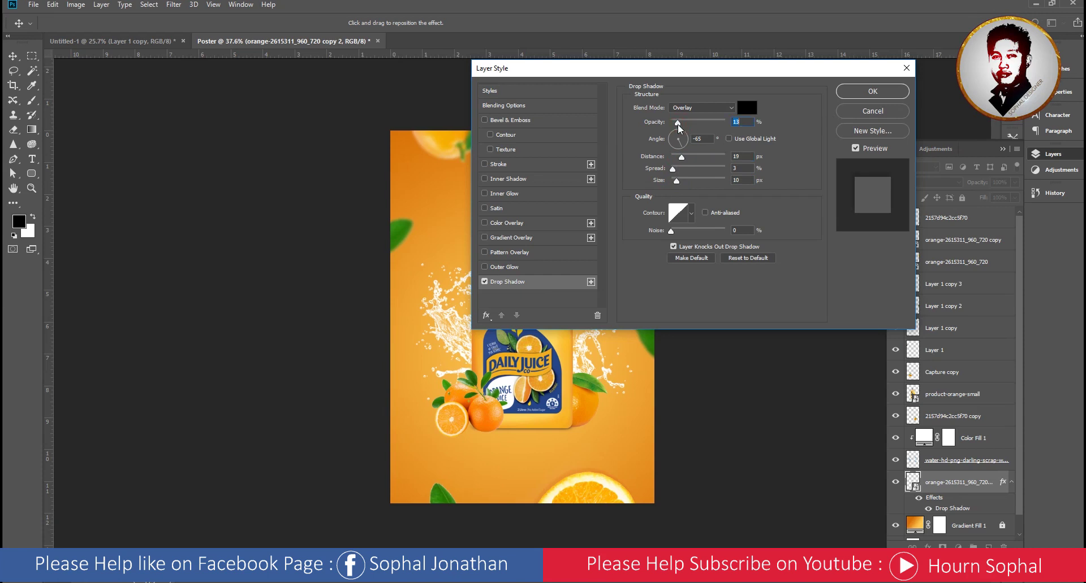
click(875, 91)
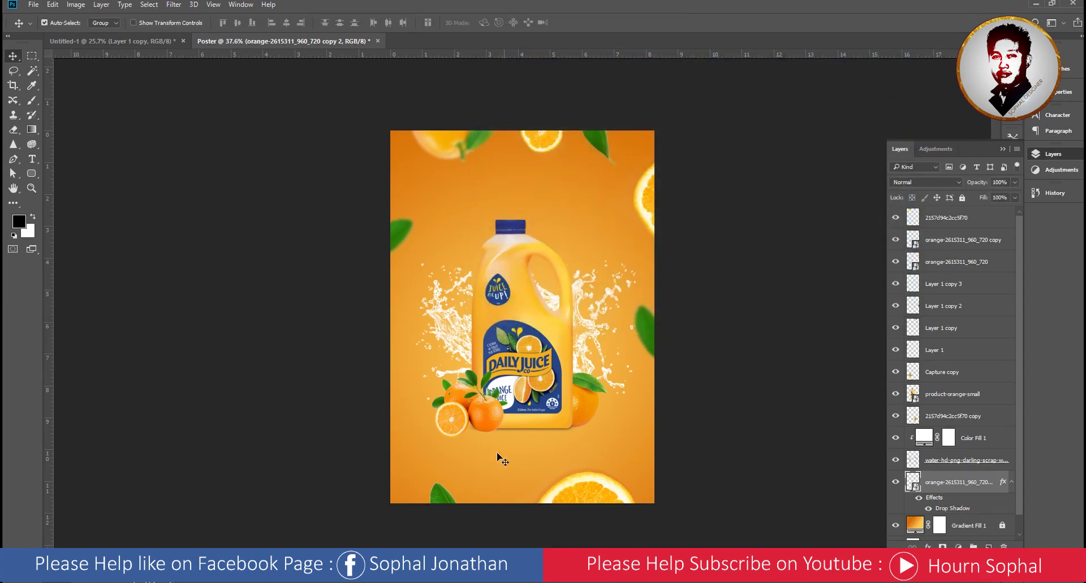
Nudge the front oranges at the bottle's base slightly down.
click(453, 501)
scroll(565, 492, down, 3)
scroll(589, 444, up, 2)
scroll(608, 302, up, 4)
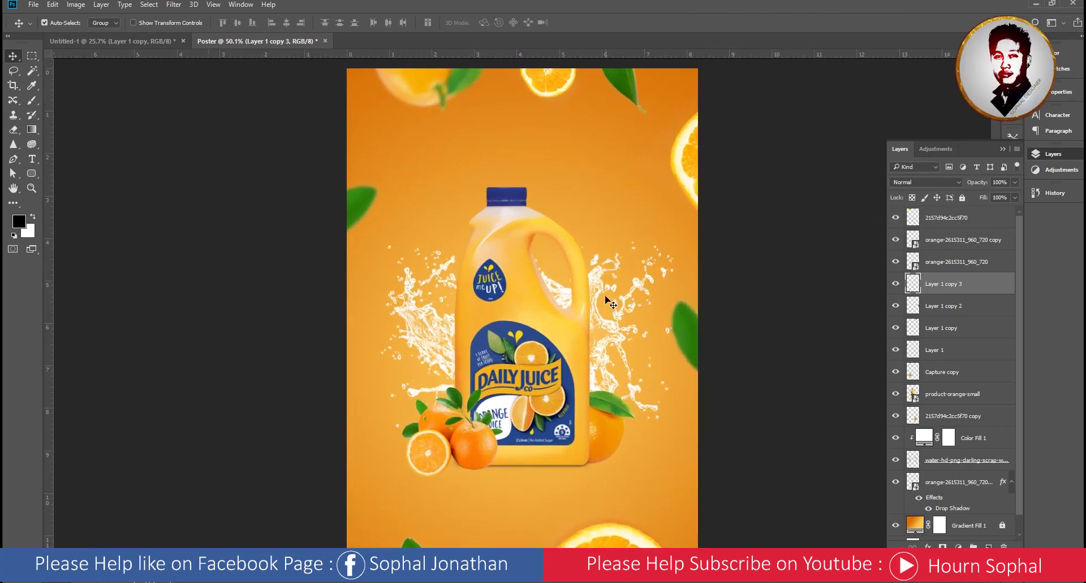
scroll(606, 298, down, 2)
scroll(569, 340, up, 2)
scroll(543, 362, down, 2)
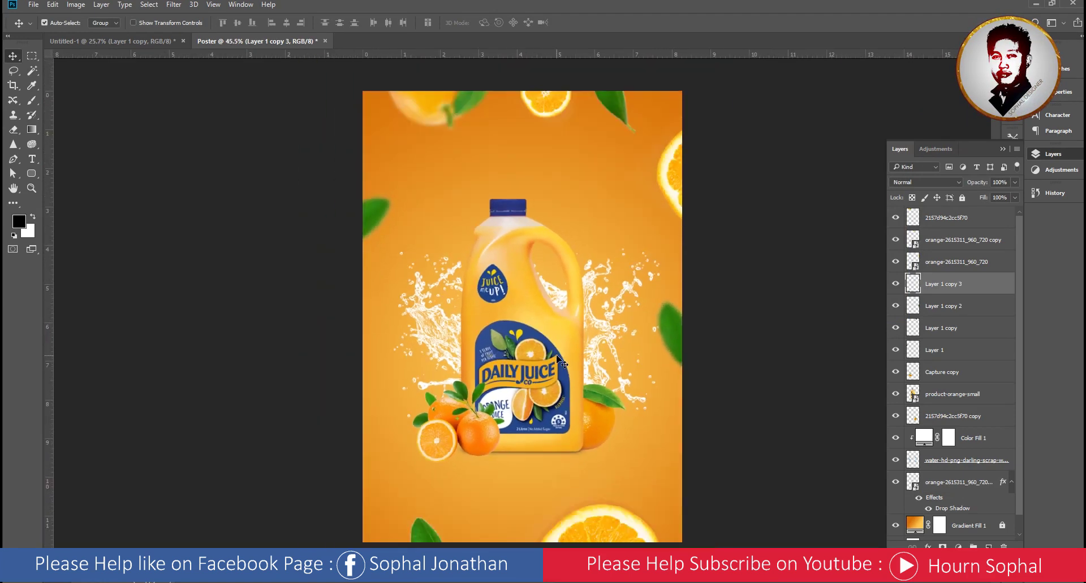
scroll(520, 385, down, 1)
scroll(492, 409, down, 1)
drag(496, 415, 495, 423)
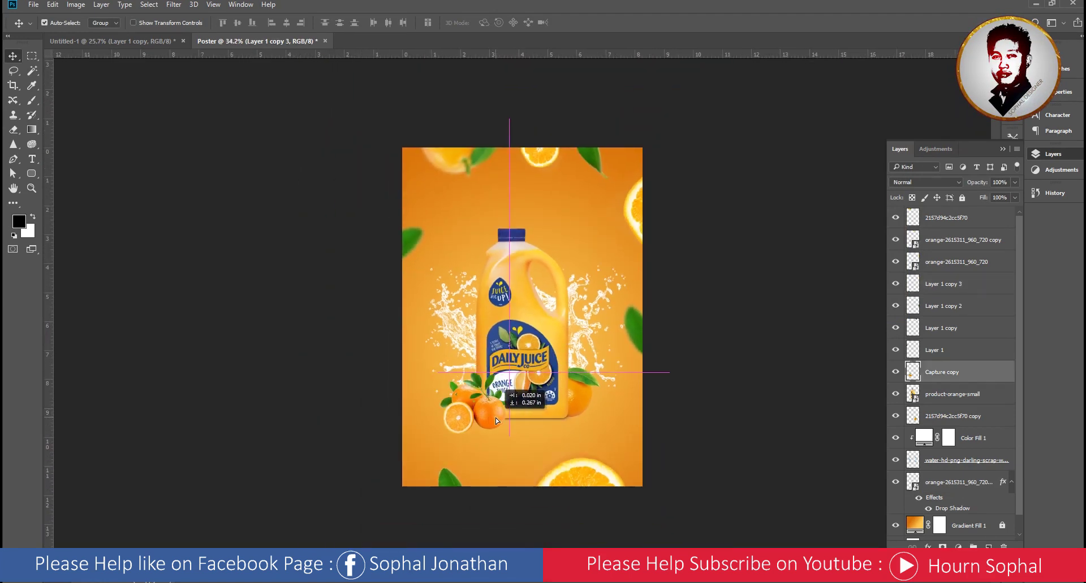
key(ctrl+t)
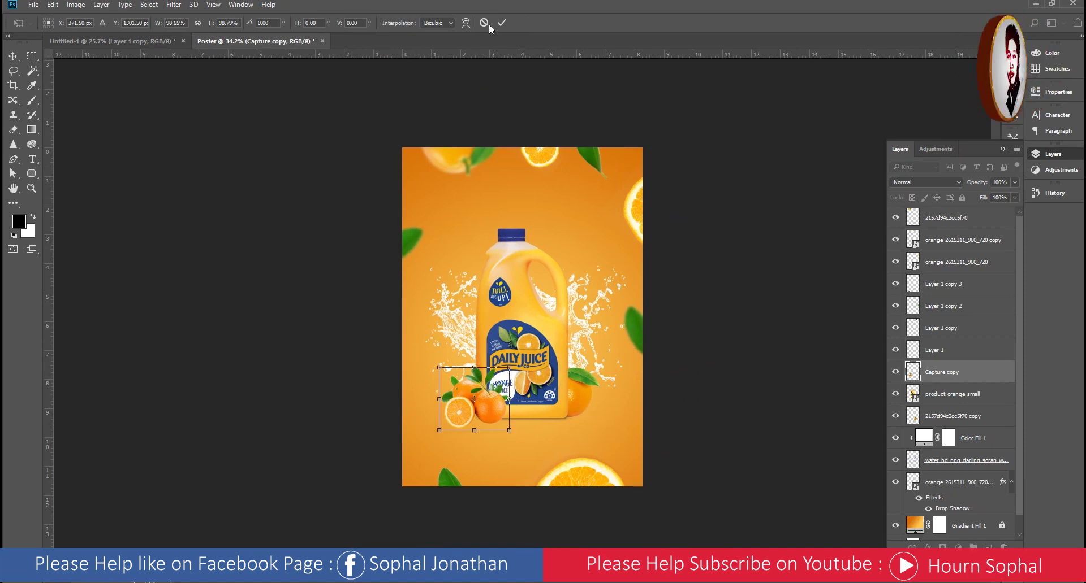
click(502, 23)
Shift the top-right leaf slightly right and tilt it about 5°.
key(ctrl+plus)
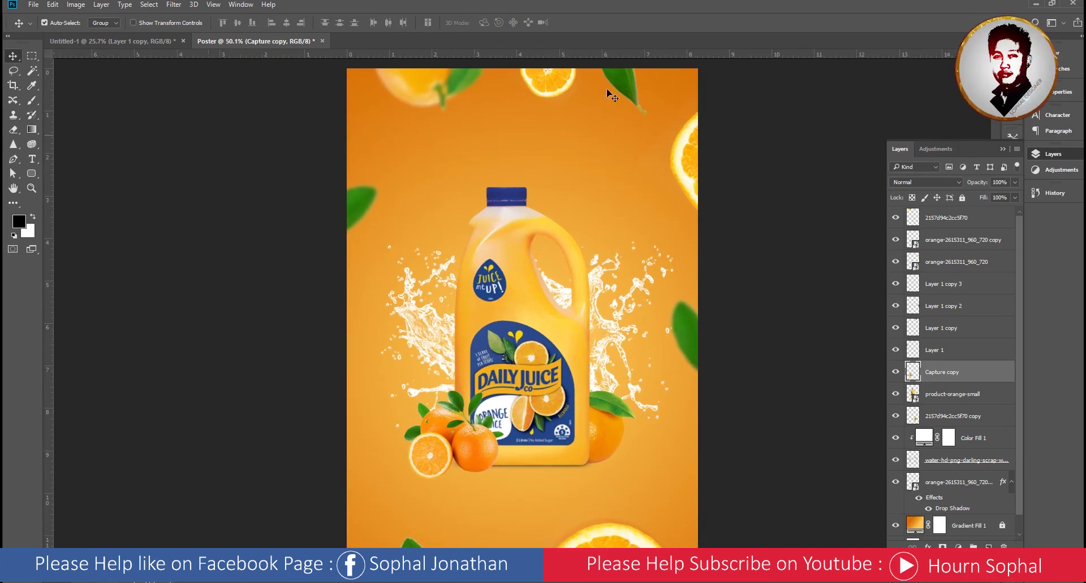
mouse_move(634, 84)
mouse_down()
mouse_move(678, 111)
mouse_move(656, 92)
mouse_up()
key(ctrl+t)
key(Return)
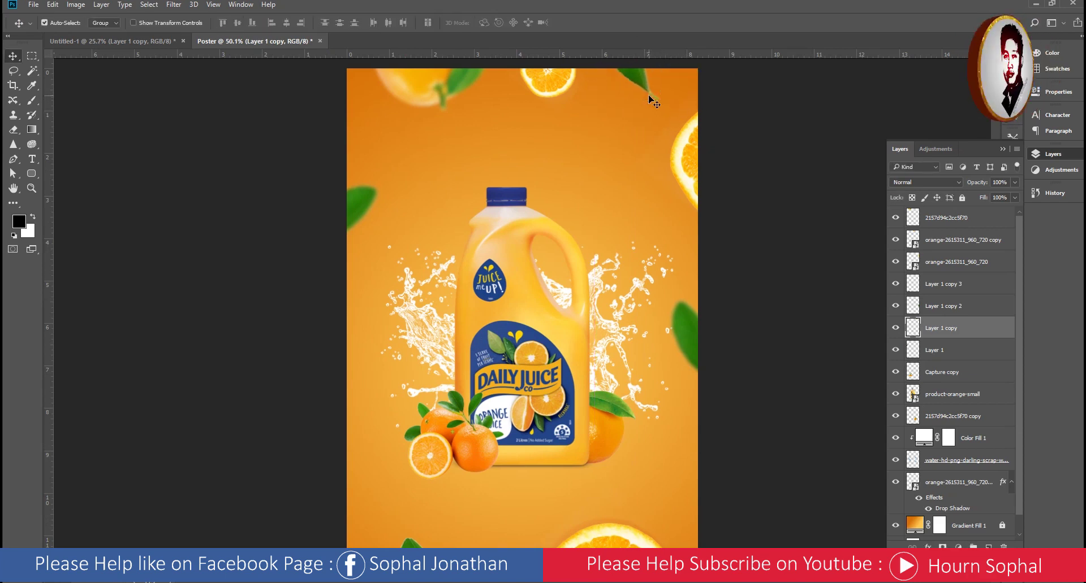